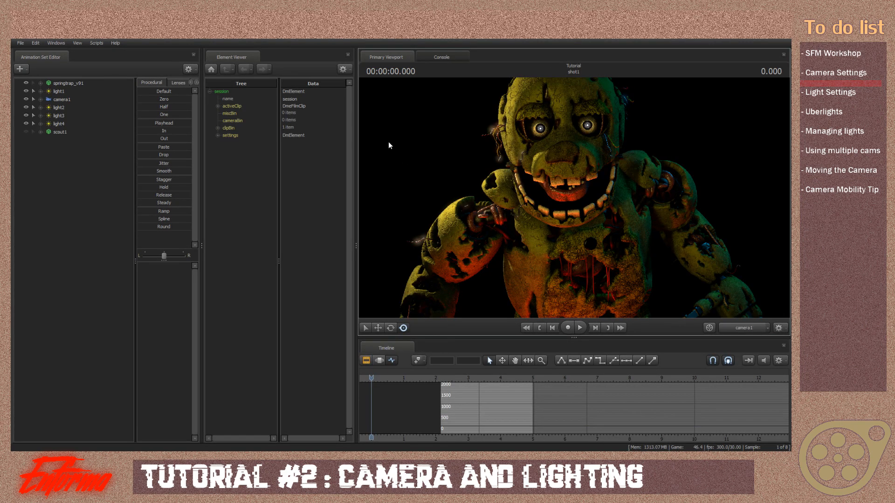
Delete light1, light2, light3 and light4, and turn off lighting in the viewport.
left_click(71, 92)
left_click(70, 108, "ctrl")
left_click(71, 115, "ctrl")
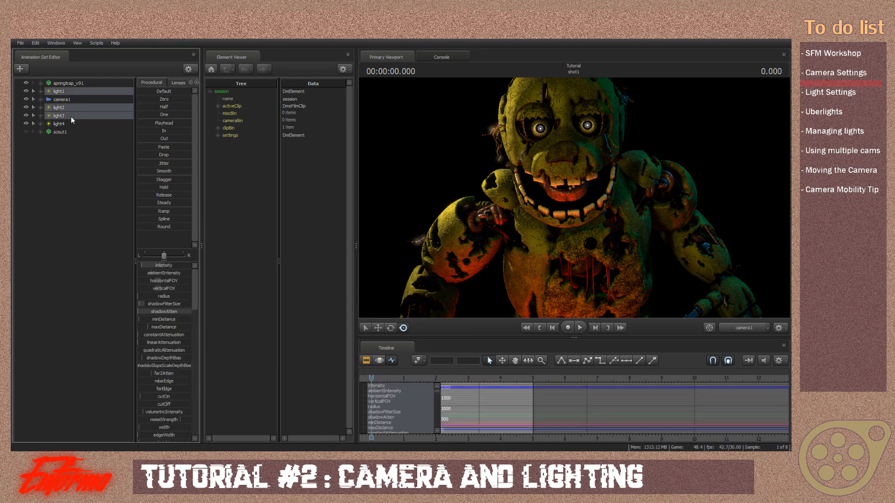
left_click(69, 123, "ctrl")
right_click(69, 121)
left_click(88, 139)
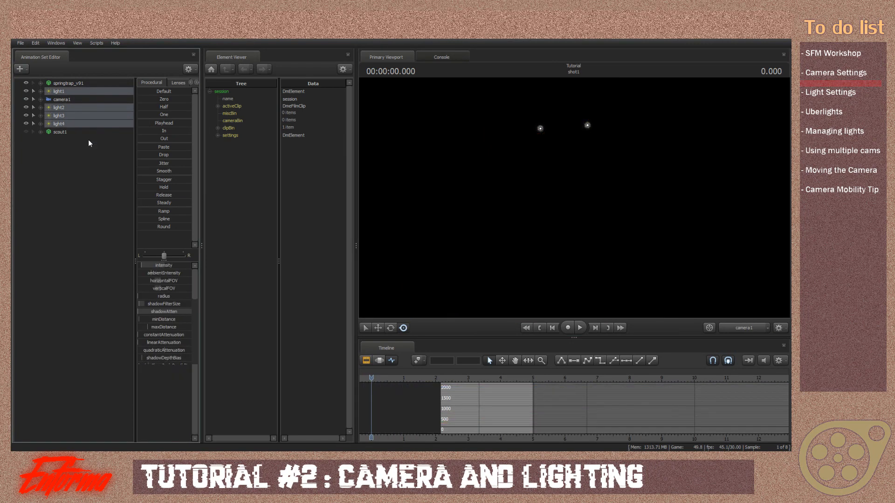
right_click(556, 135)
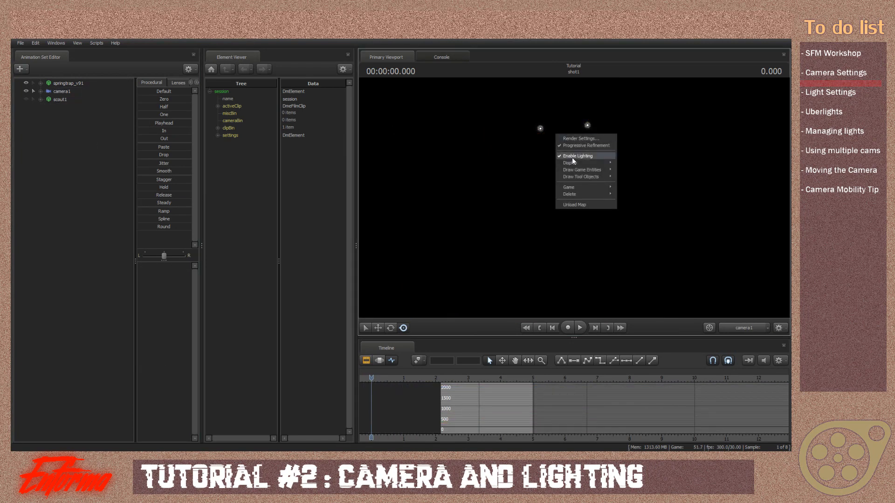
left_click(571, 157)
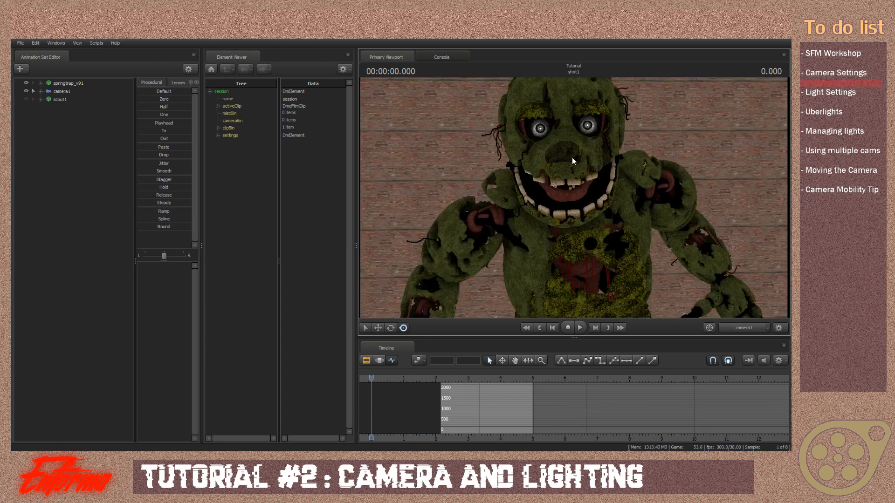
Try moving camera1 around to the character's side, and undo the camera movement.
left_click(66, 92)
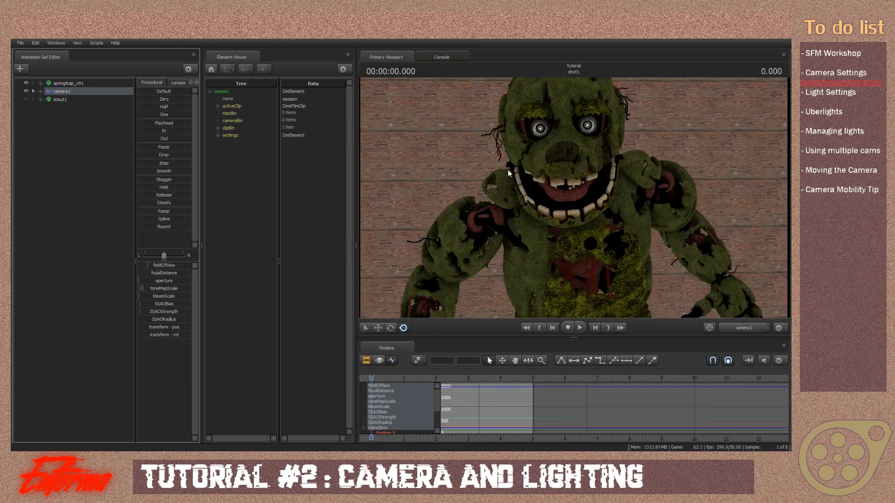
left_click_drag(554, 195, 575, 199)
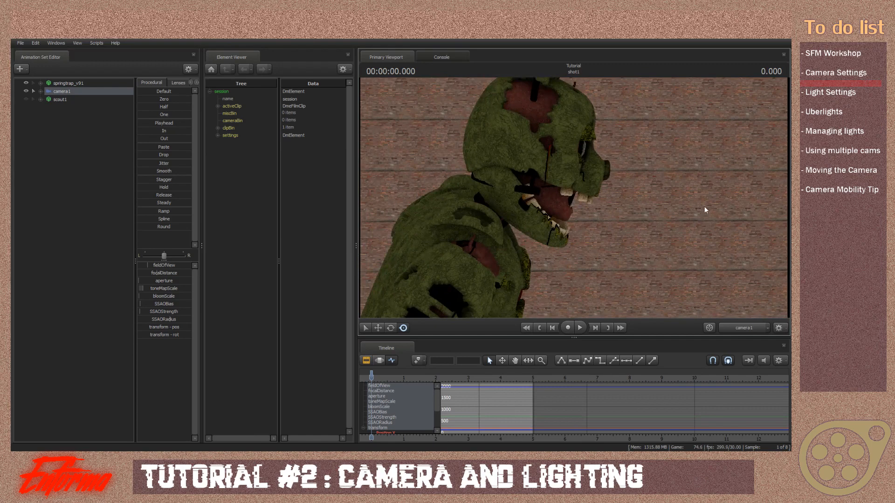
left_click_drag(65, 99, 509, 186)
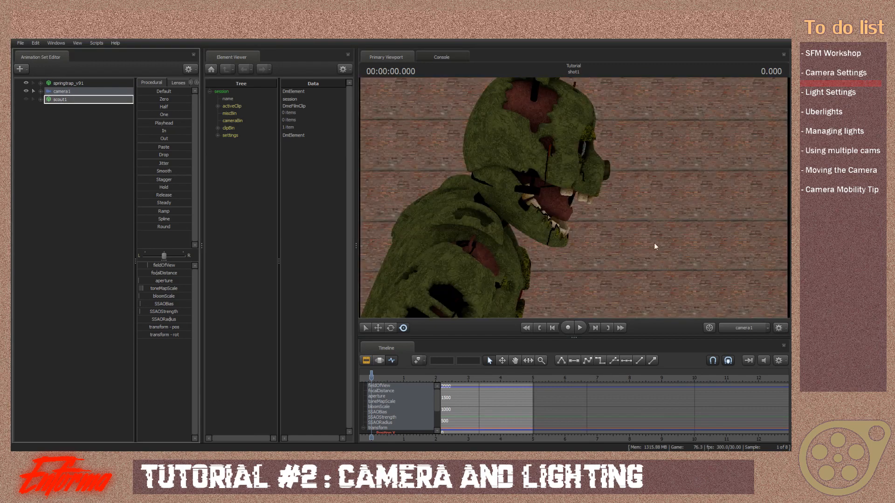
left_click_drag(692, 240, 573, 198)
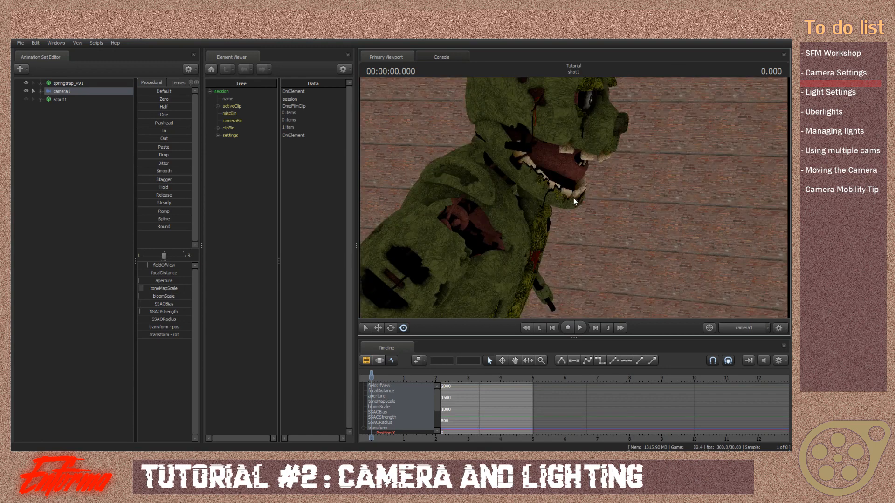
key("ctrl+z")
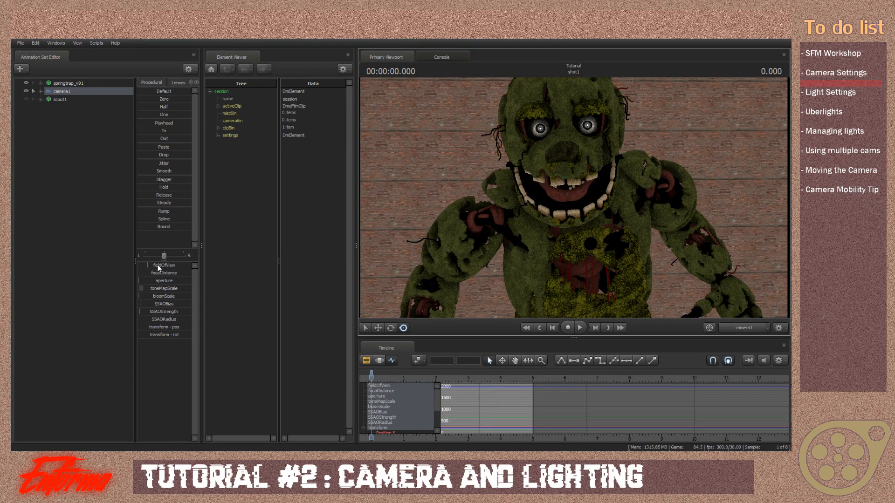
Try a wider field of view on camera1 while flying the camera around the character, and undo these changes.
left_click_drag(158, 267, 175, 267)
left_click_drag(438, 205, 574, 197)
key("w")
key("s")
key("a")
key("d")
key("w")
key("ctrl+z")
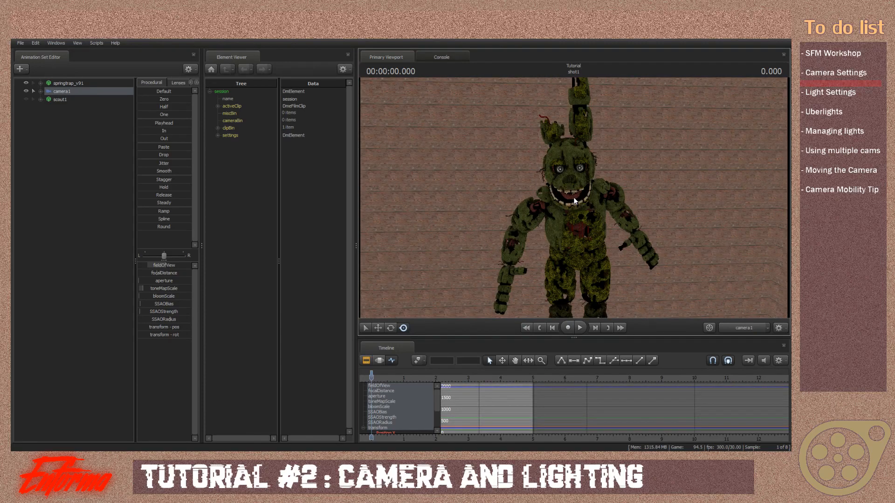
key("ctrl+z")
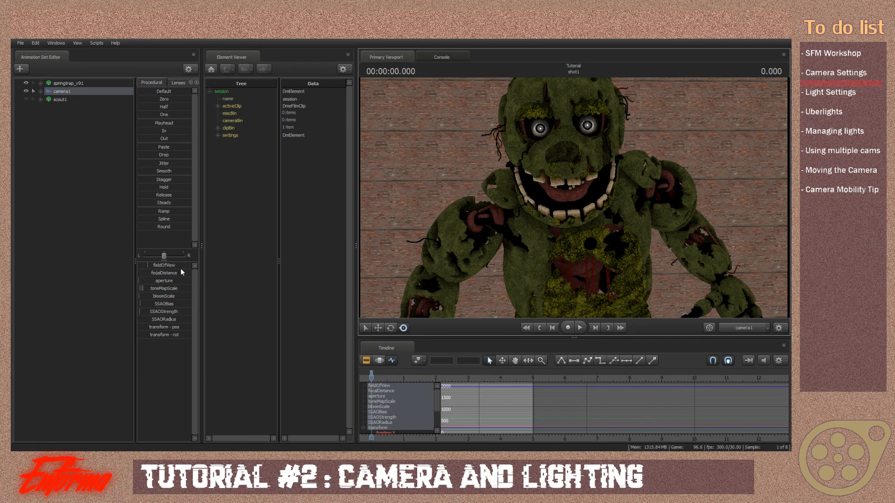
Try an extremely wide field of view on camera1, move the camera around, and undo the camera movement.
left_click_drag(173, 265, 198, 265)
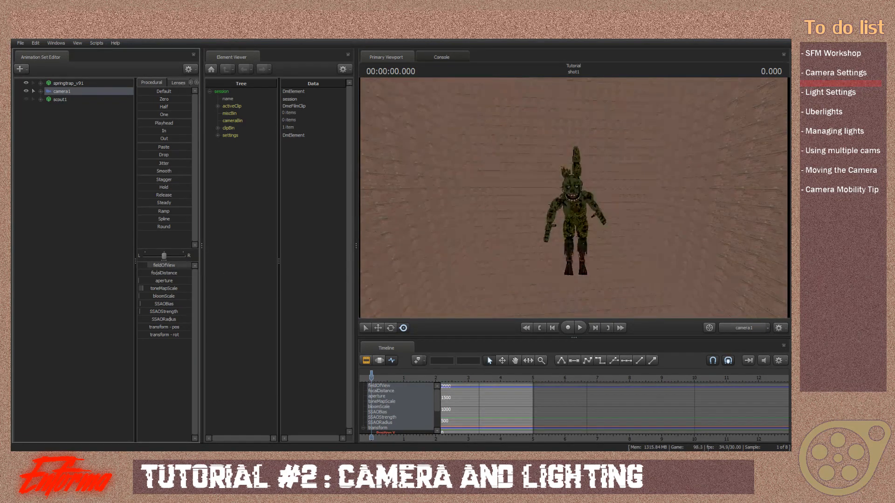
left_click_drag(574, 197, 601, 198)
key("w")
key("a")
key("d")
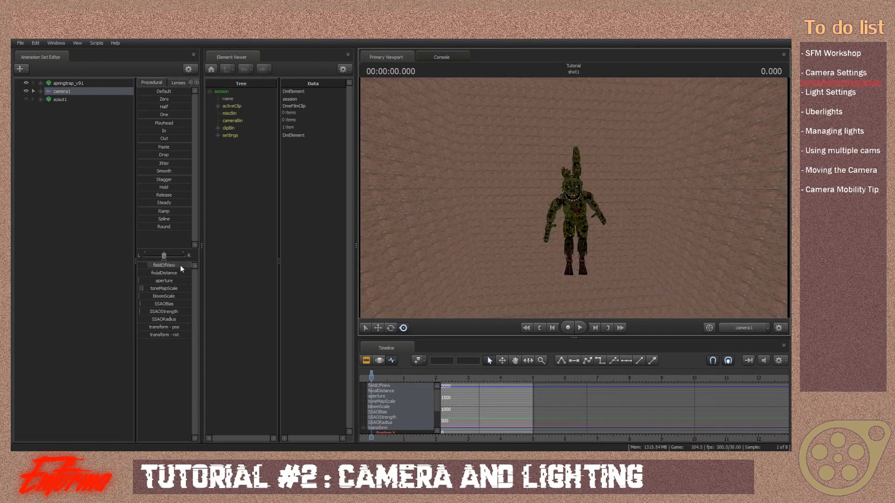
key("ctrl+z")
Try a narrow field of view with camera1 angled toward the character's side, and undo back to the original framing.
left_click_drag(180, 266, 160, 268)
mouse_move(494, 215)
left_mouse_down()
mouse_move(480, 224)
mouse_move(487, 191)
mouse_move(508, 193)
mouse_move(513, 219)
mouse_move(503, 202)
mouse_move(489, 217)
mouse_move(501, 205)
left_mouse_up()
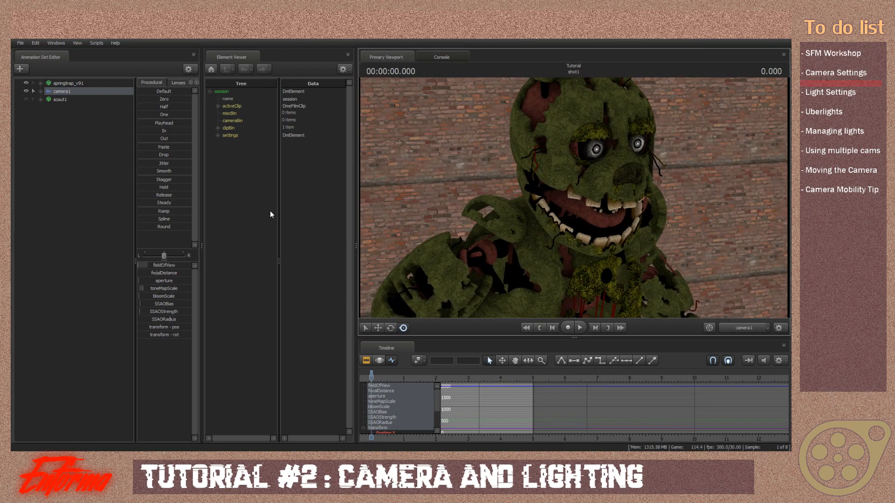
key("ctrl+z")
key("ctrl+z")
key("ctrl+z")
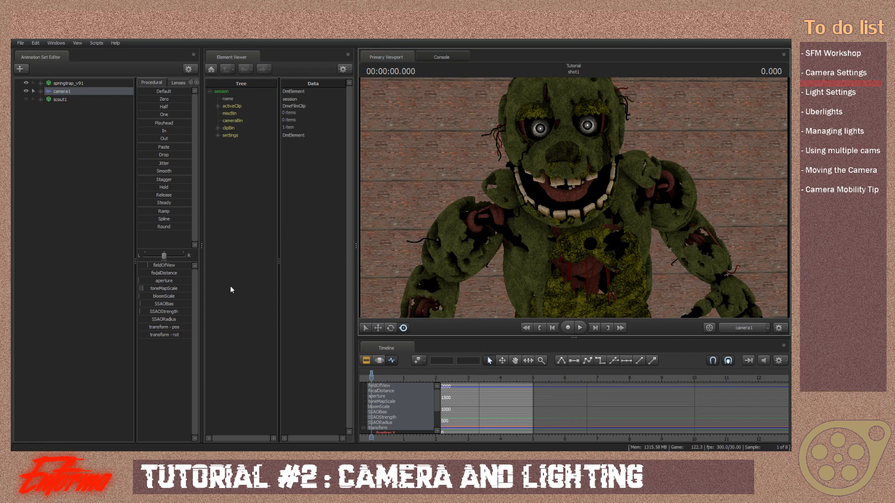
In the Motion Editor, adjust camera1's focalDistance to the character and raise its aperture, previewing the depth of field in the Clip Editor.
left_click(380, 360)
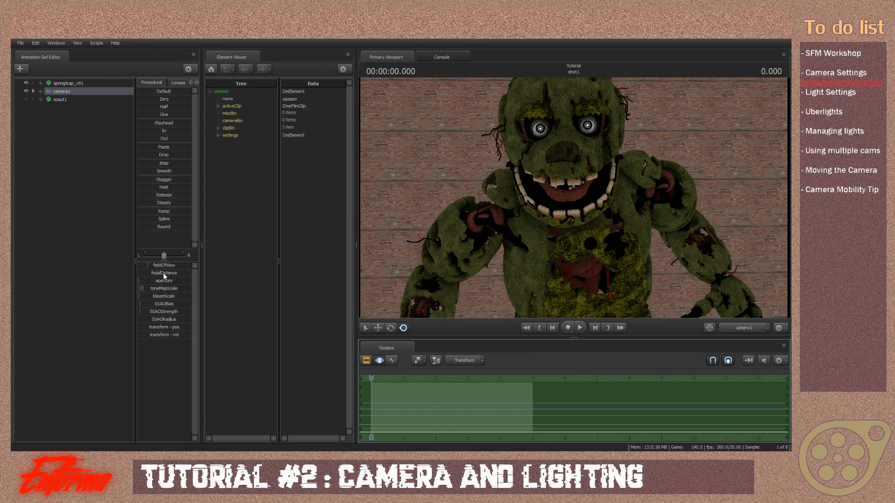
mouse_move(148, 272)
left_mouse_down()
mouse_move(191, 273)
mouse_move(139, 273)
mouse_move(186, 273)
mouse_move(148, 273)
mouse_move(164, 275)
left_mouse_up()
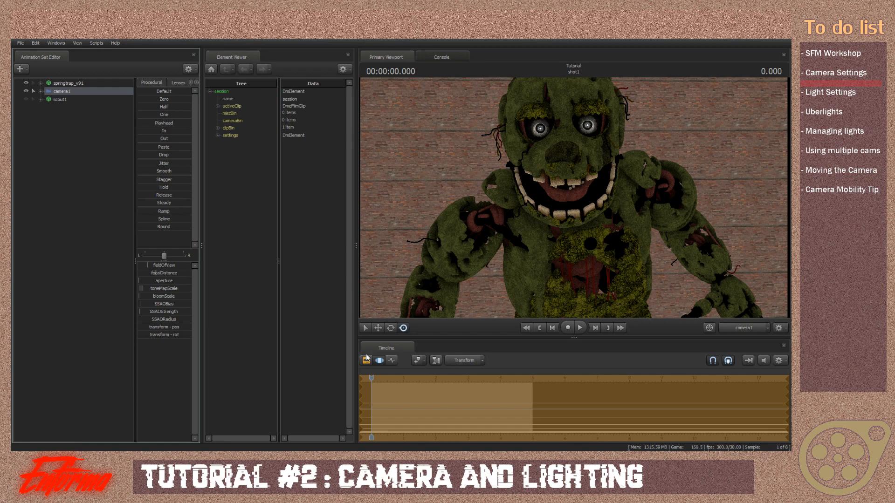
left_click(379, 361)
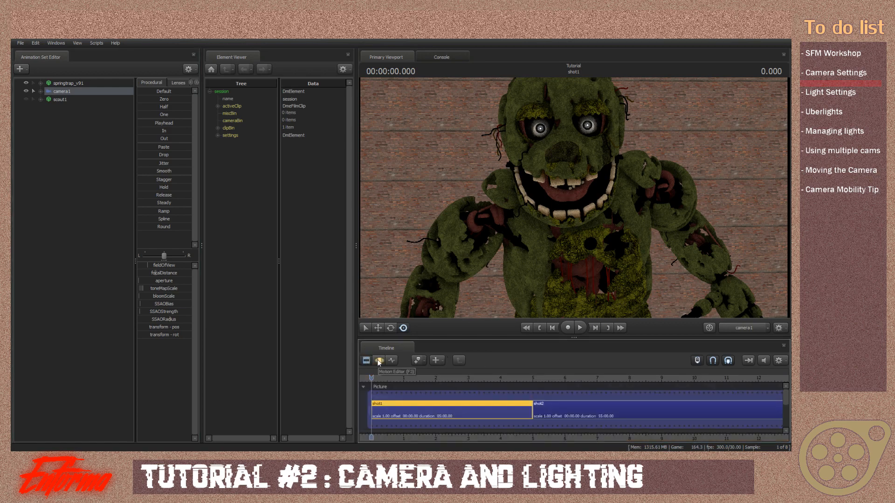
left_click(379, 360)
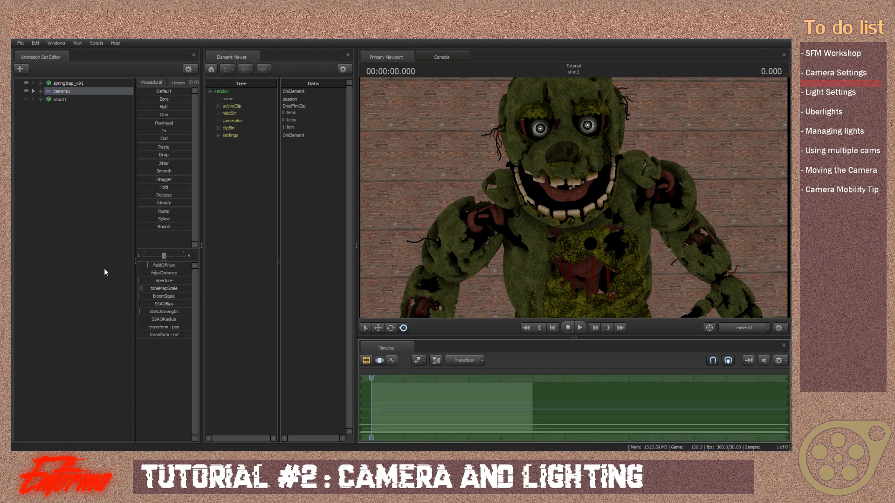
left_click(150, 282)
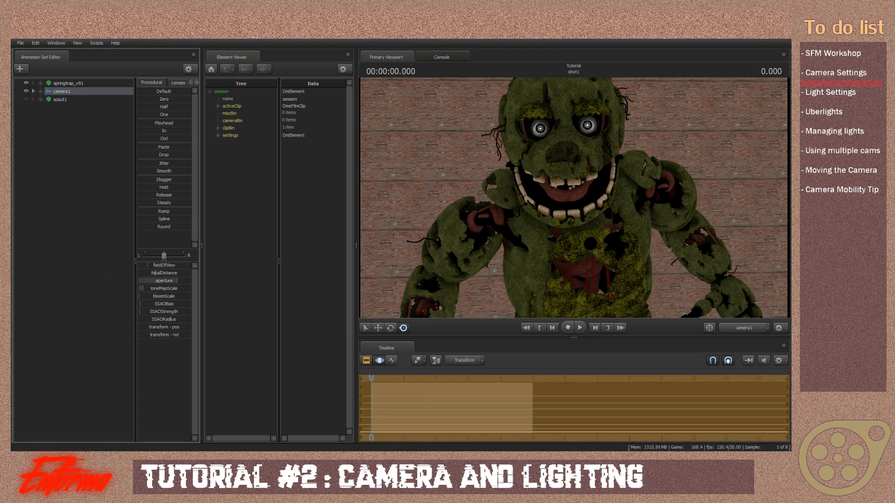
left_click(366, 361)
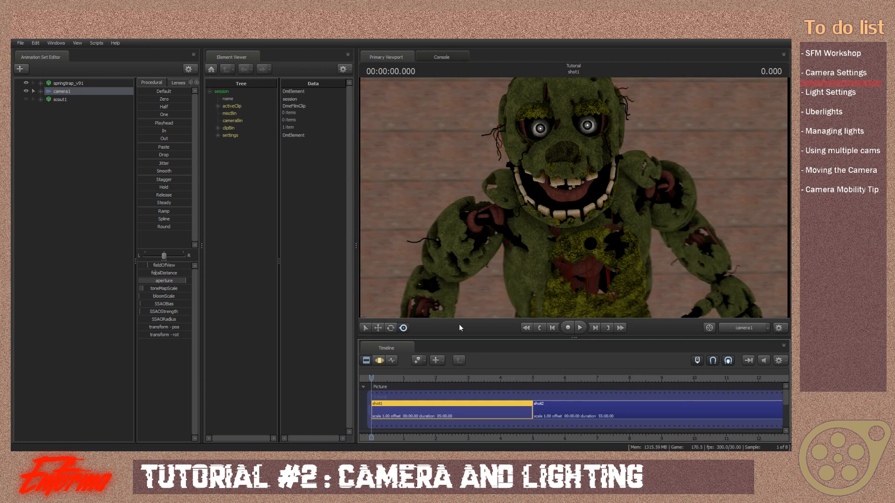
Try a farther and a nearer focalDistance on camera1, previewing each blur in the Clip Editor.
left_click(379, 360)
left_click_drag(163, 276, 347, 360)
left_click(366, 361)
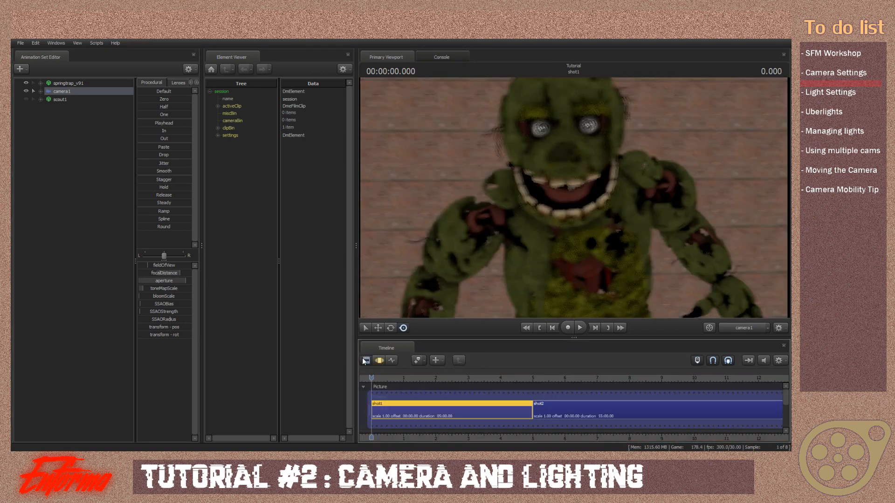
left_click(379, 361)
left_click_drag(176, 274, 138, 274)
left_click(361, 361)
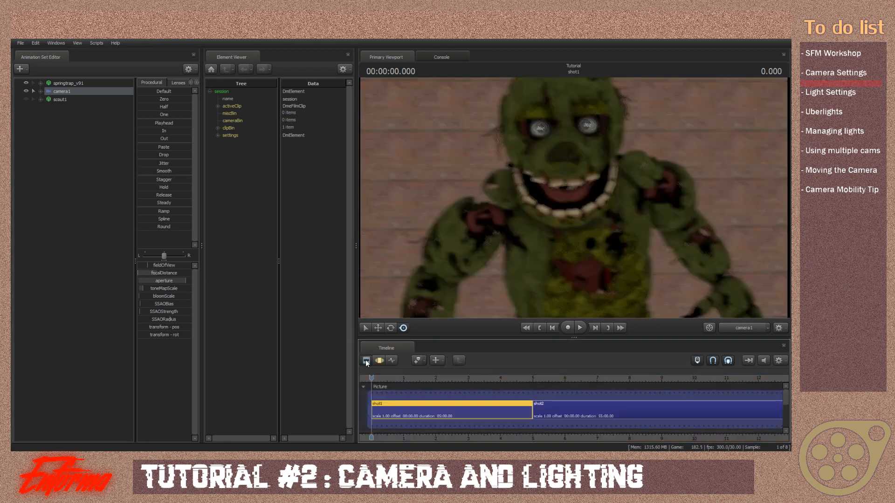
Bring camera1's focalDistance back to the character and lower its aperture in the Motion Editor.
left_click(377, 360)
mouse_move(164, 275)
left_mouse_down()
mouse_move(186, 275)
mouse_move(154, 273)
left_mouse_up()
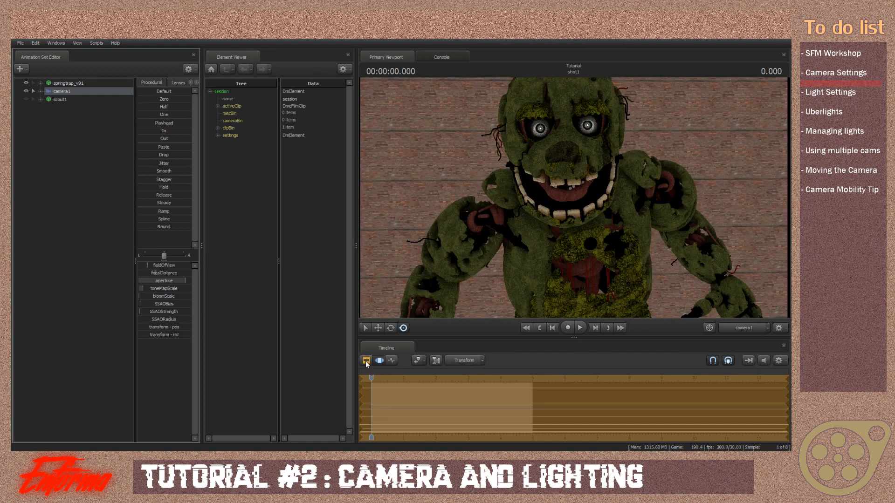
left_click(377, 360)
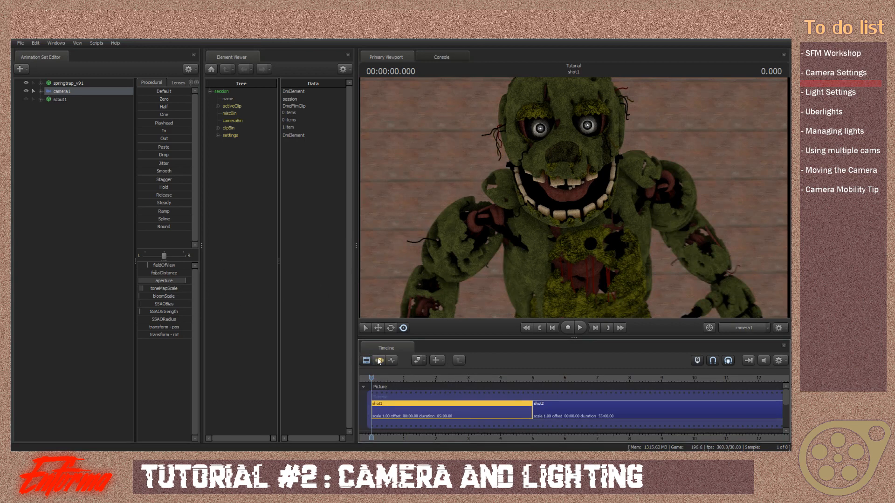
left_click(379, 361)
left_click(185, 281)
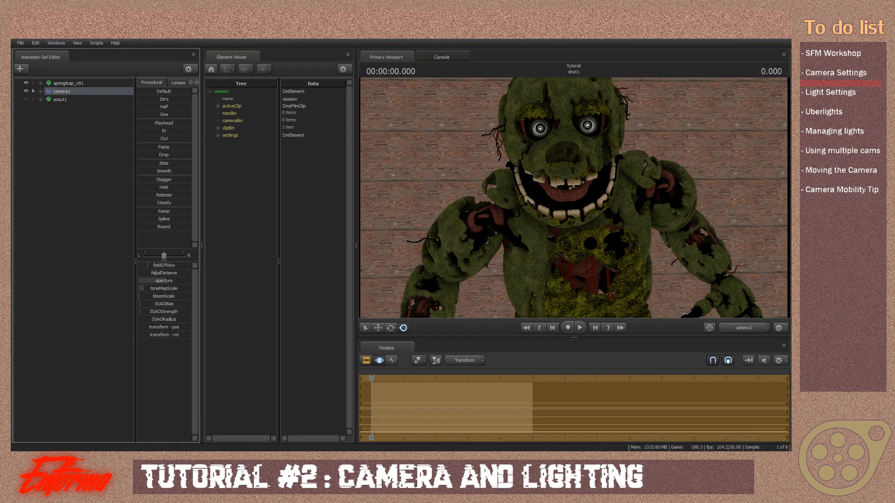
Create a new light, load it into the viewport, and turn lighting back on.
right_click(75, 129)
left_click(103, 141)
left_click_drag(66, 109, 438, 177)
right_click(469, 186)
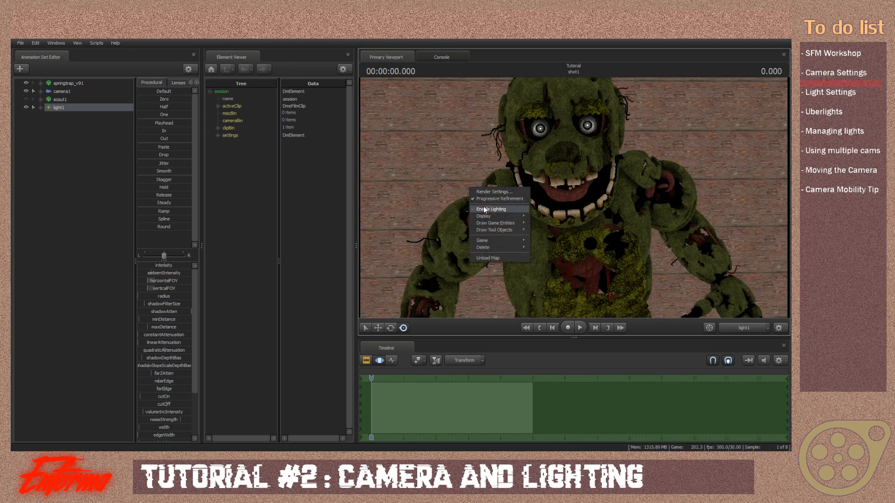
left_click(484, 208)
Aim the new light at the character and switch the viewport back to camera1.
mouse_move(494, 208)
left_mouse_down()
mouse_move(461, 206)
mouse_move(443, 154)
mouse_move(503, 201)
mouse_move(490, 207)
mouse_move(508, 210)
left_mouse_up()
left_click(739, 328)
left_click(726, 308)
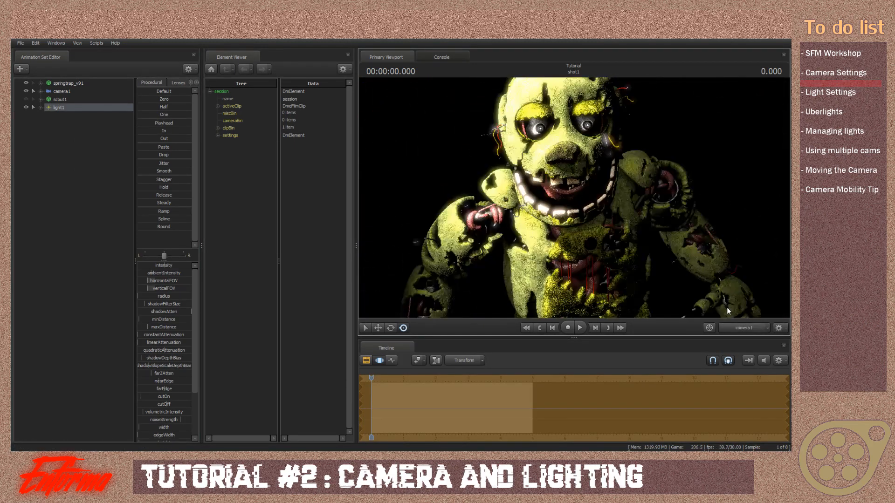
Raise light1's shadowAtten to the maximum and reduce its shadowFilterSize to the minimum.
left_click_drag(189, 313, 58, 304)
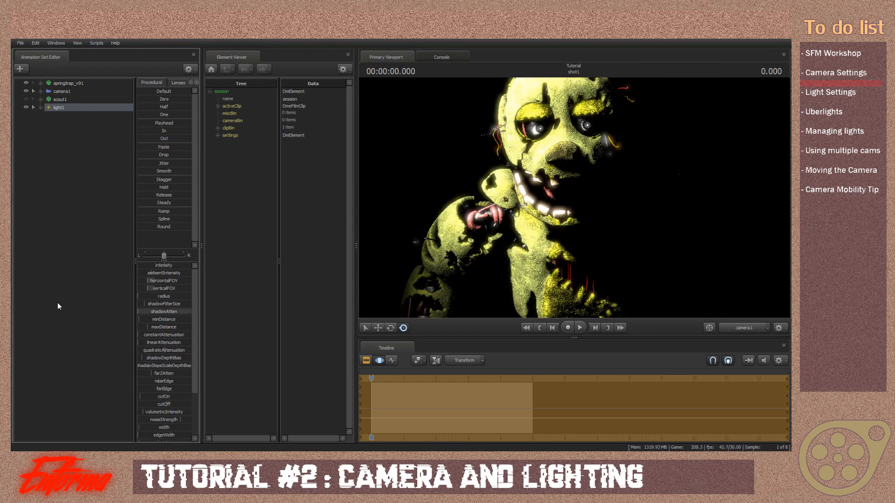
left_click_drag(174, 304, 135, 305)
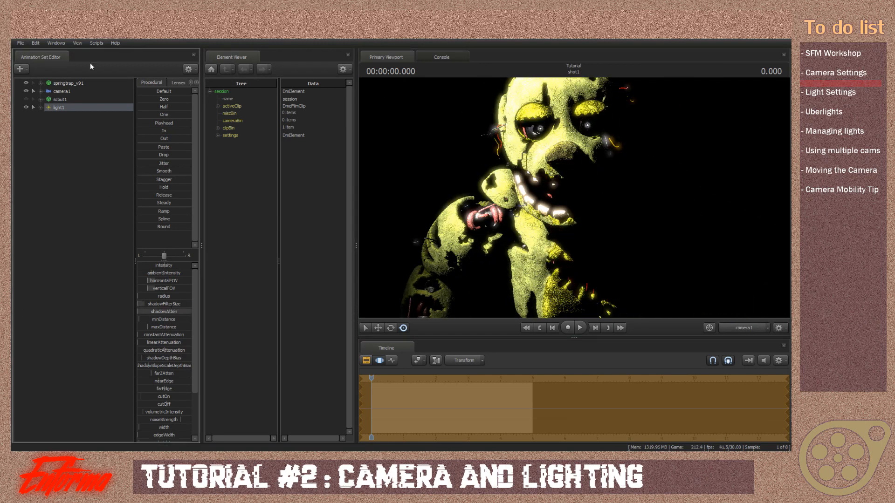
left_click(367, 360)
left_click(378, 362)
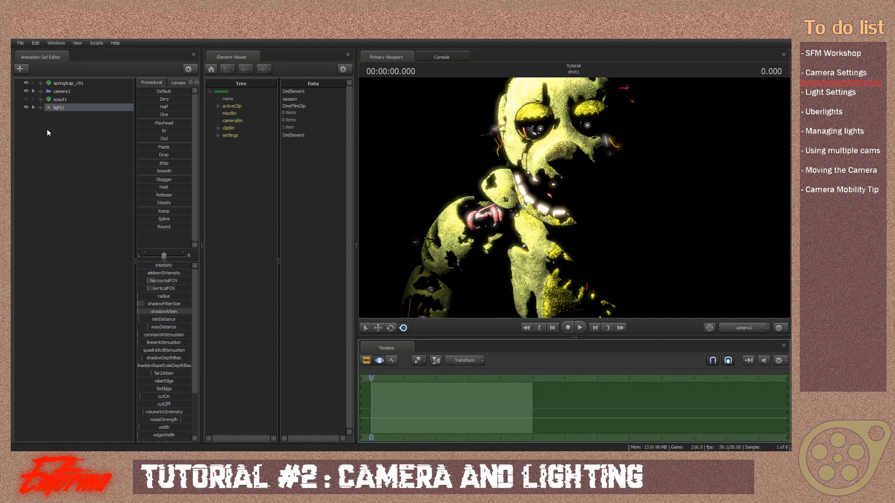
Lower camera1's bloomScale in the Motion Editor and preview the reduced glow in the Clip Editor.
left_click(62, 92)
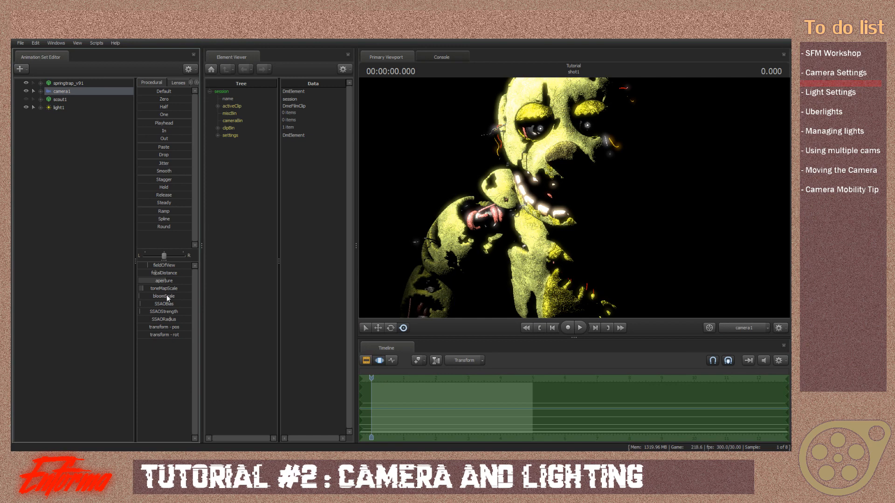
left_click_drag(174, 296, 175, 296)
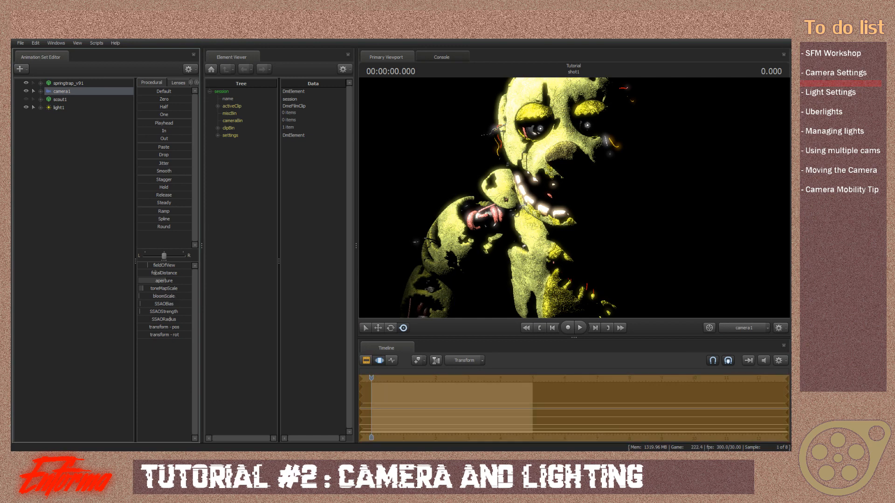
left_click_drag(176, 295, 170, 296)
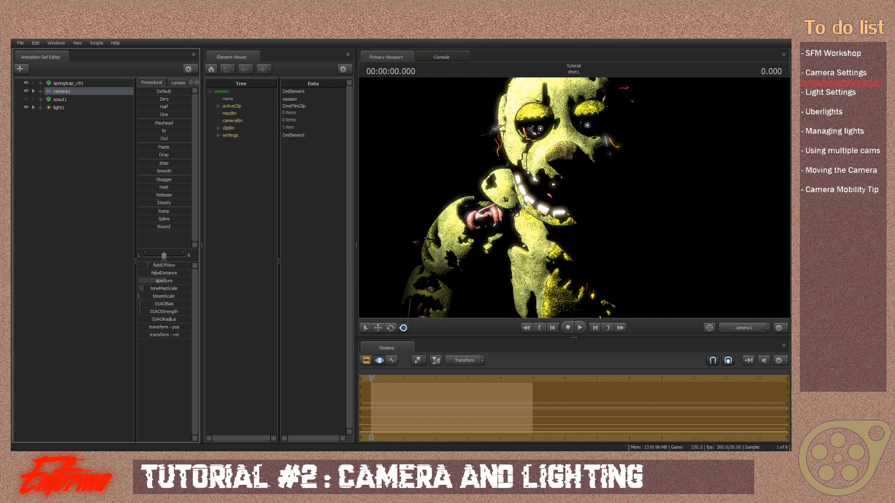
left_click(366, 361)
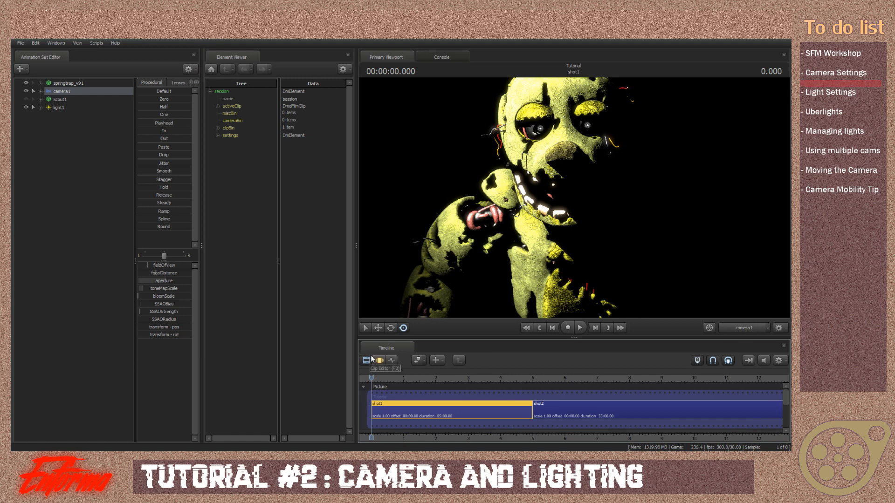
Return to the Motion Editor and fine-tune camera1's bloomScale.
left_click(379, 361)
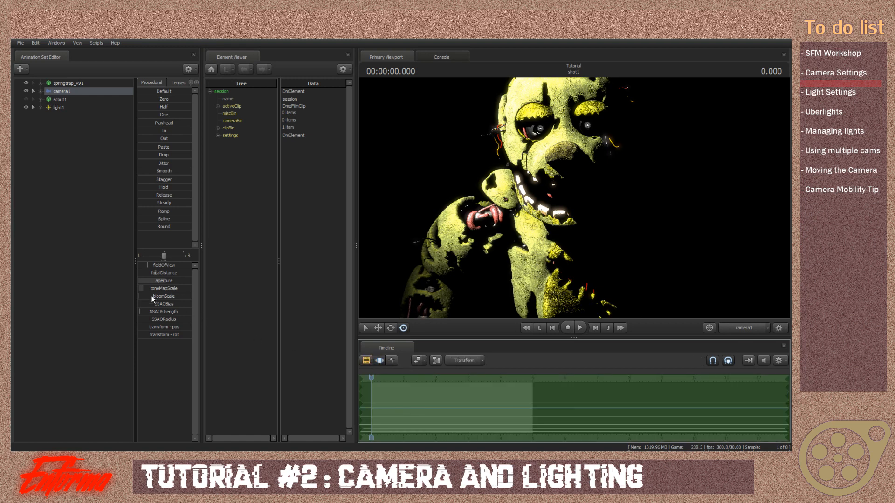
left_click_drag(151, 296, 181, 320)
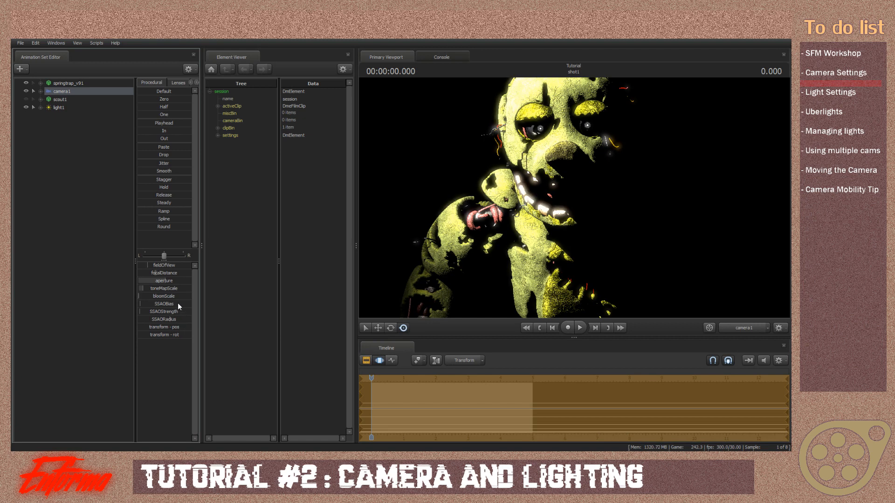
Disable lighting in the viewport and delete the light1 and scout1 animation sets.
right_click(477, 139)
left_click(492, 161)
left_click(64, 108)
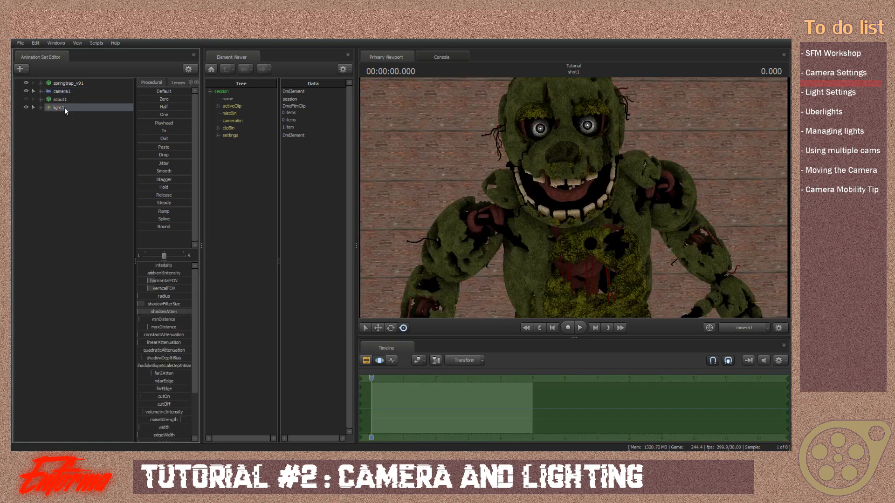
right_click(64, 107)
left_click(76, 126)
right_click(72, 101)
left_click(86, 122)
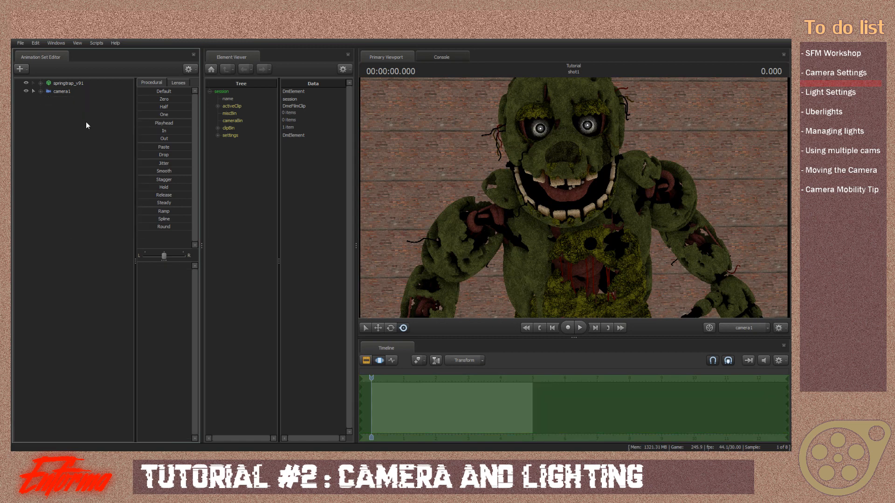
Raise camera1's SSAORadius to the maximum.
left_click(72, 93)
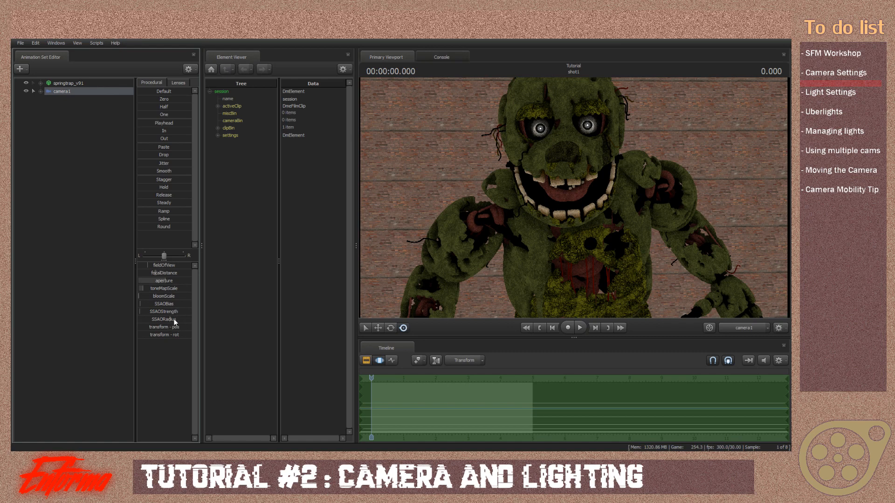
mouse_move(174, 320)
left_mouse_down()
mouse_move(149, 320)
mouse_move(182, 320)
mouse_move(139, 319)
mouse_move(191, 320)
left_mouse_up()
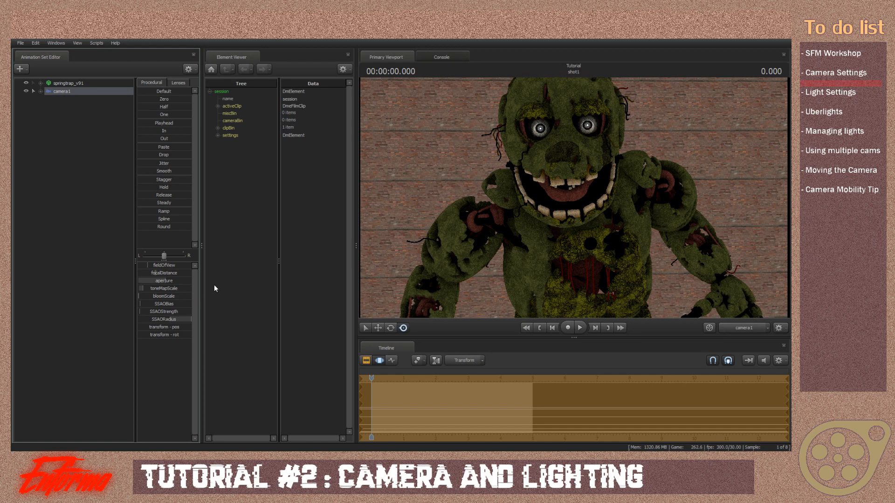
mouse_move(176, 320)
left_mouse_down()
mouse_move(141, 321)
mouse_move(192, 321)
left_mouse_up()
Toggle Ambient Occlusion off and back on in the viewport's render settings and accept the dialog.
right_click(423, 140)
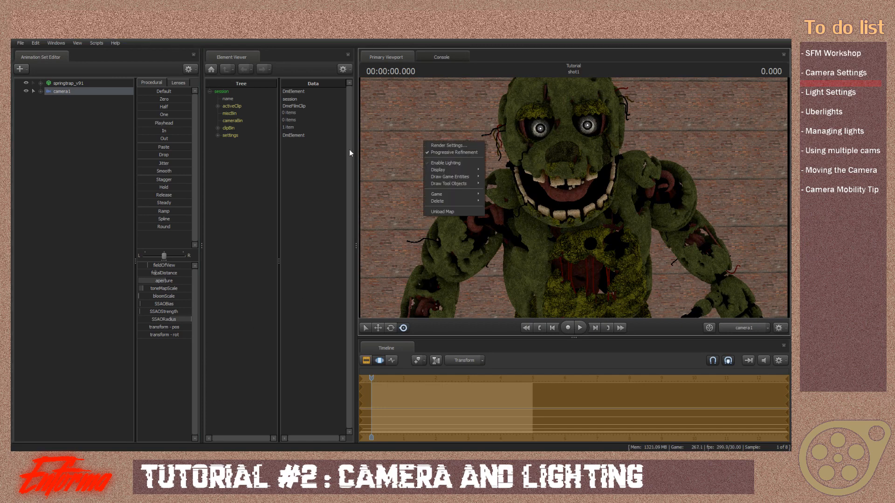
left_click(445, 145)
left_click(336, 249)
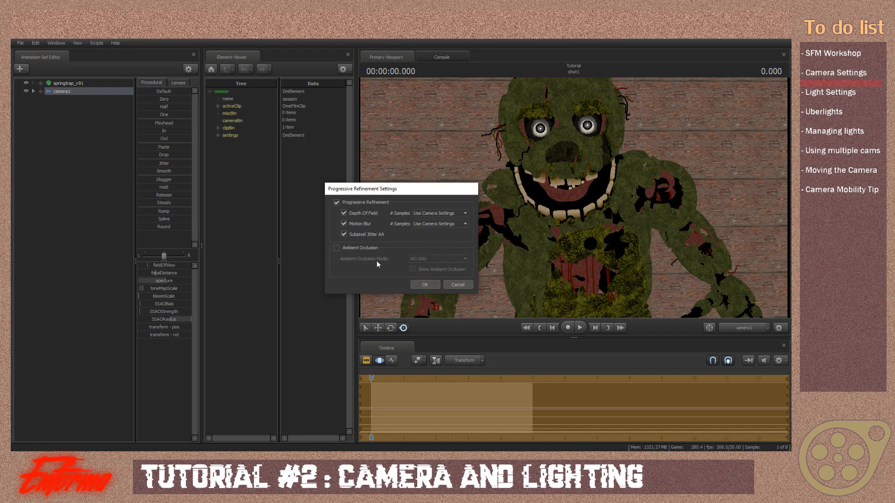
left_click(339, 249)
left_click(424, 286)
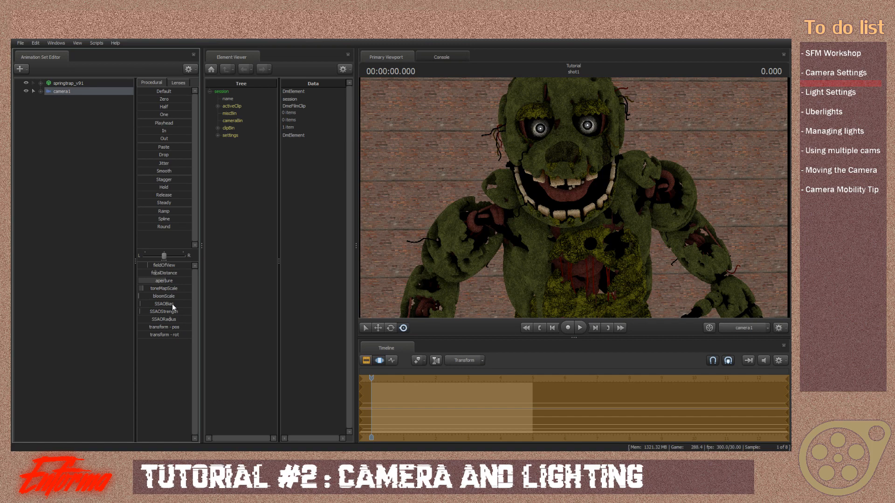
Test camera1's SSAOBias and maximum SSAOStrength with a Clip Editor preview, and finish with SSAOStrength reduced and SSAORadius at the minimum.
mouse_move(164, 305)
left_mouse_down()
mouse_move(191, 305)
mouse_move(142, 321)
mouse_move(173, 321)
mouse_move(139, 321)
mouse_move(218, 323)
mouse_move(138, 305)
mouse_move(131, 325)
mouse_move(176, 320)
left_mouse_up()
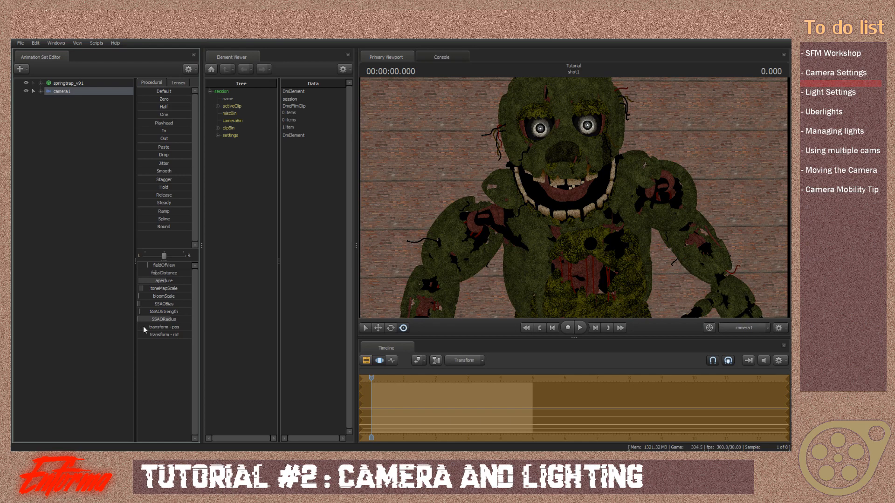
mouse_move(147, 320)
left_mouse_down()
mouse_move(162, 321)
mouse_move(139, 319)
mouse_move(179, 312)
mouse_move(139, 312)
mouse_move(191, 312)
left_mouse_up()
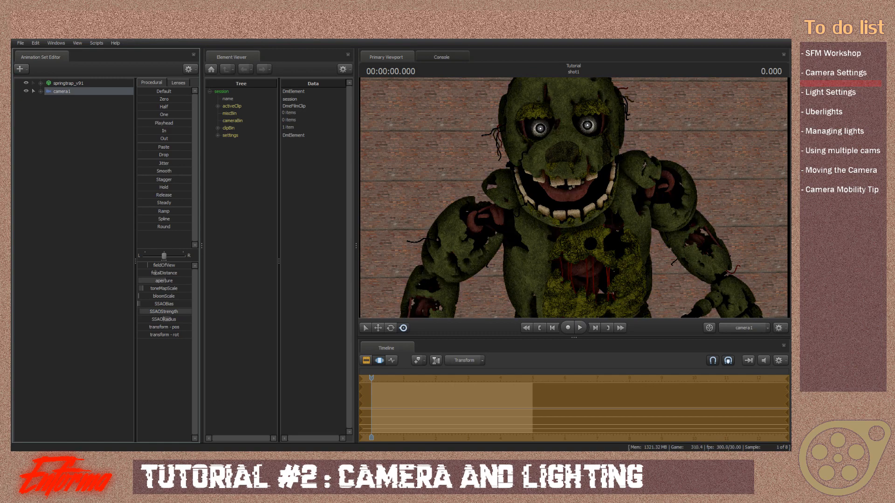
left_click(366, 361)
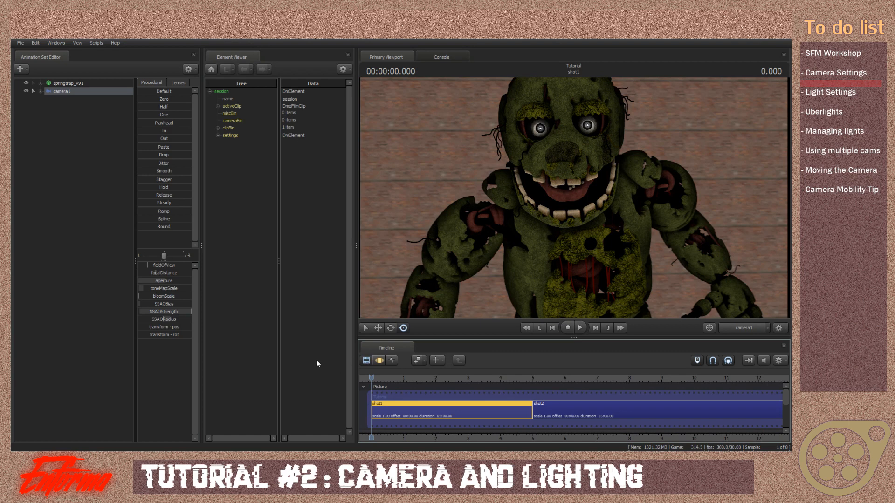
left_click(380, 361)
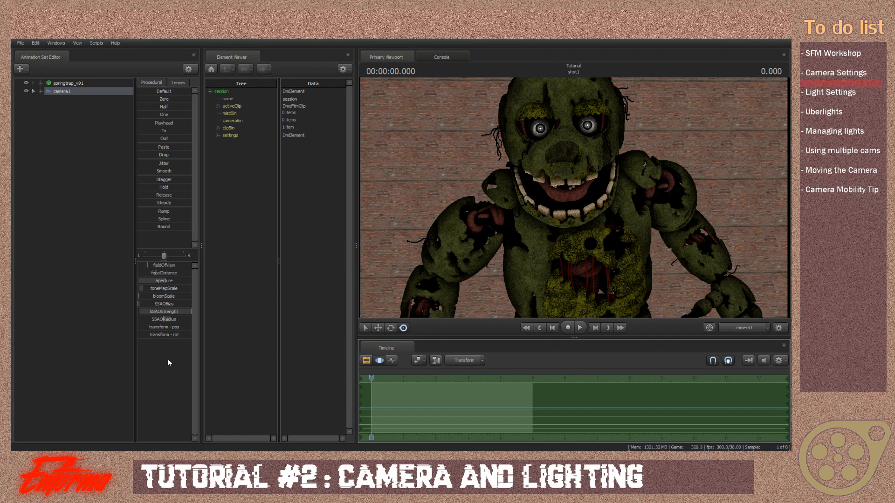
mouse_move(191, 311)
left_mouse_down()
mouse_move(140, 311)
mouse_move(152, 321)
mouse_move(139, 320)
left_mouse_up()
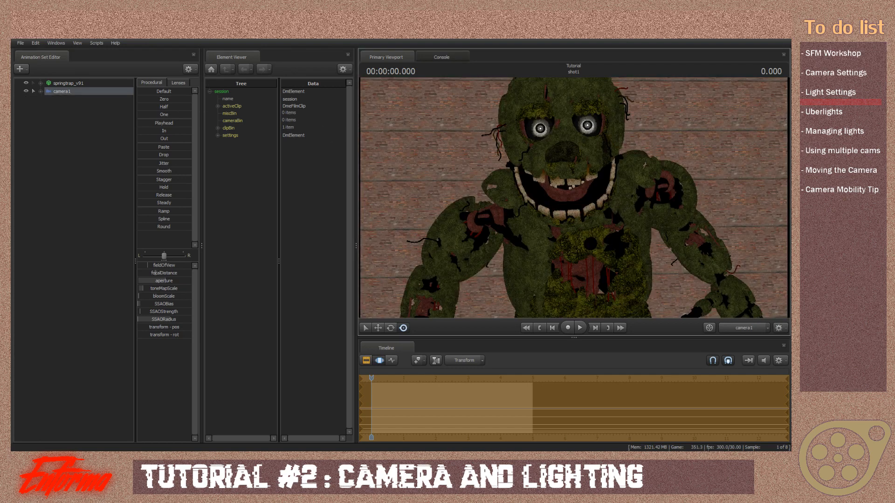
Pull camera1 back from the character and splay springtrap_v91's ears outward.
key("w")
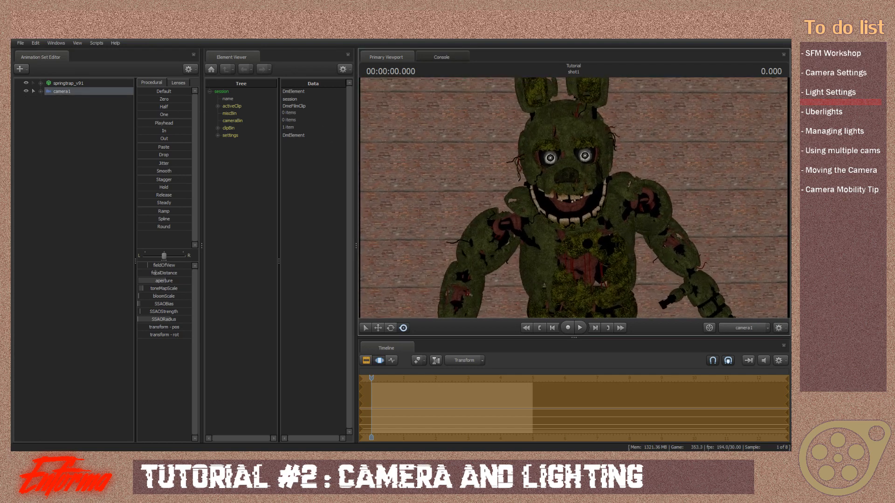
left_click_drag(522, 118, 522, 113)
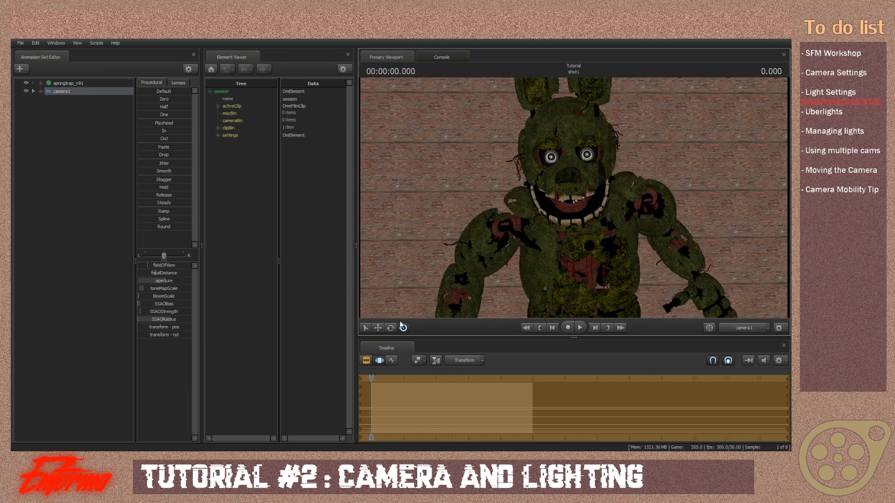
left_click(33, 83)
left_click(536, 113)
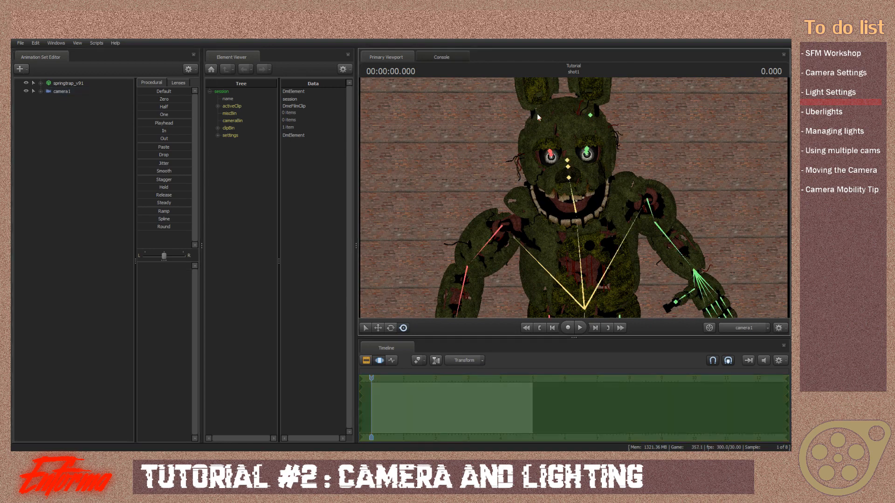
left_click(591, 116)
left_click_drag(592, 116, 609, 104)
left_click(614, 109, "ctrl")
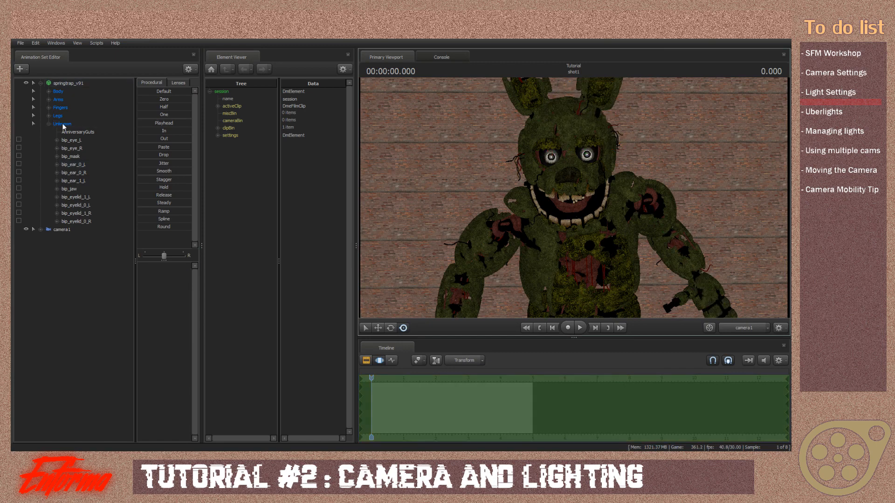
left_click(34, 83)
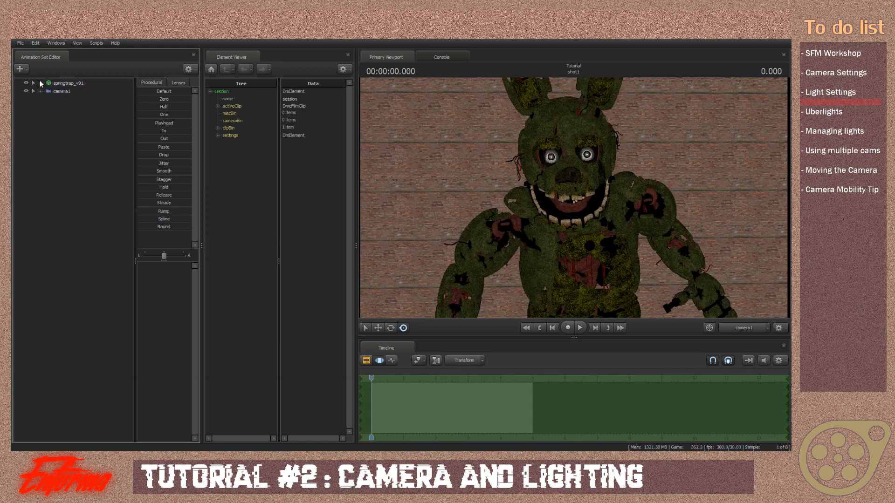
Create a new light animation set and load it into the viewport.
right_click(73, 115)
left_click(86, 127)
left_click(59, 100)
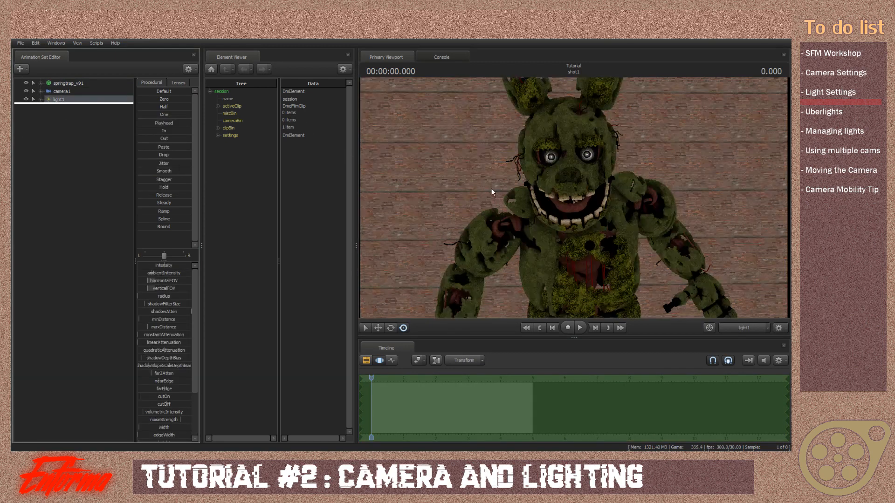
Enable lighting and move light1 to a closer, slightly angled position aimed at the character.
right_click(492, 189)
left_click(517, 210)
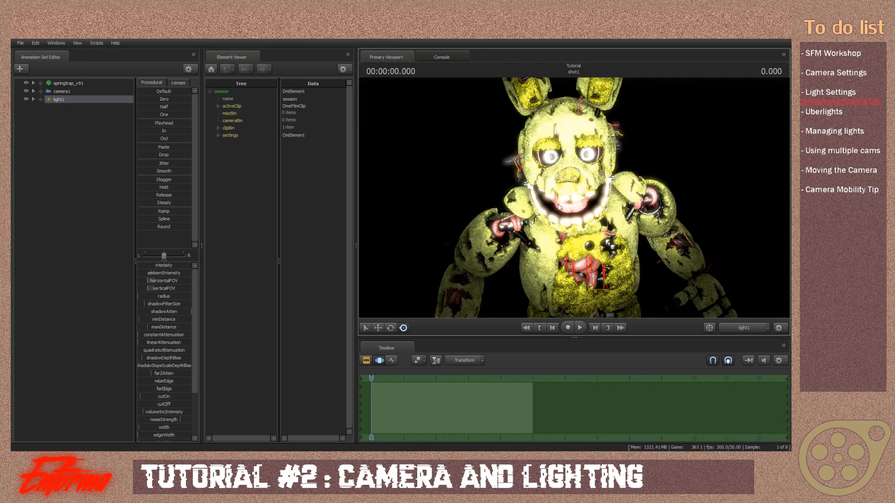
left_click_drag(673, 160, 680, 179)
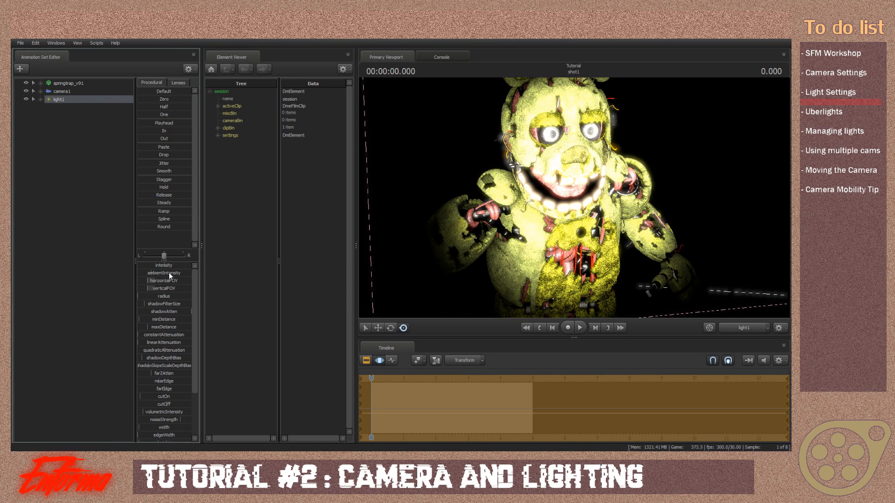
Try out light1's ambientIntensity and switch the viewport back to camera1.
left_click_drag(169, 273, 192, 273)
left_click(744, 329)
left_click(743, 329)
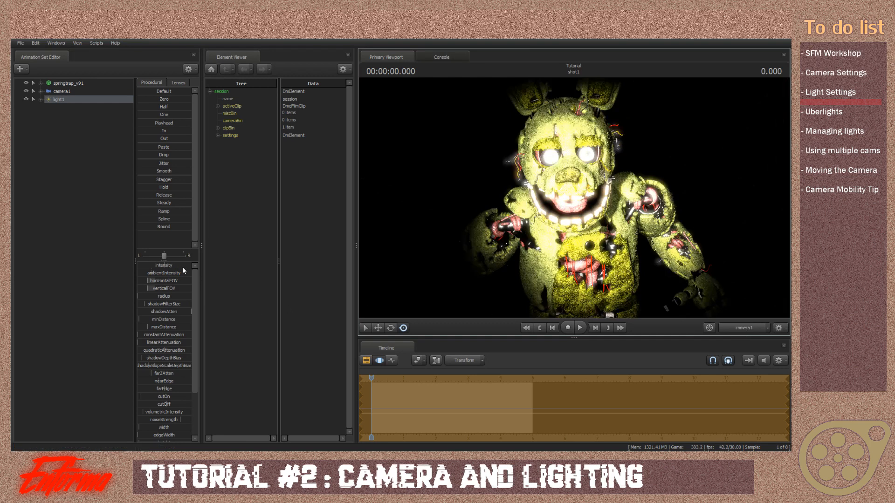
Adjust light1's intensity and widen its horizontalFOV and verticalFOV.
left_click_drag(183, 267, 164, 266)
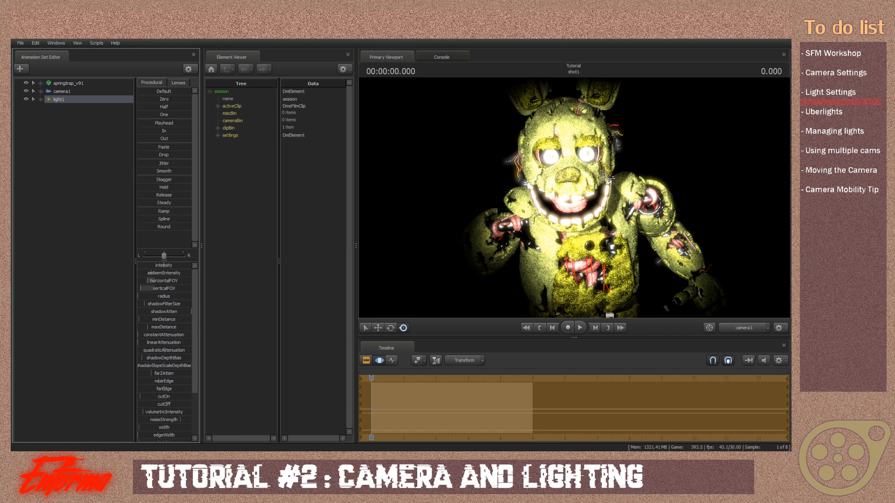
mouse_move(160, 287)
left_mouse_down()
mouse_move(137, 281)
mouse_move(191, 280)
mouse_move(140, 280)
mouse_move(170, 281)
mouse_move(138, 288)
mouse_move(168, 282)
mouse_move(140, 281)
mouse_move(150, 289)
left_mouse_up()
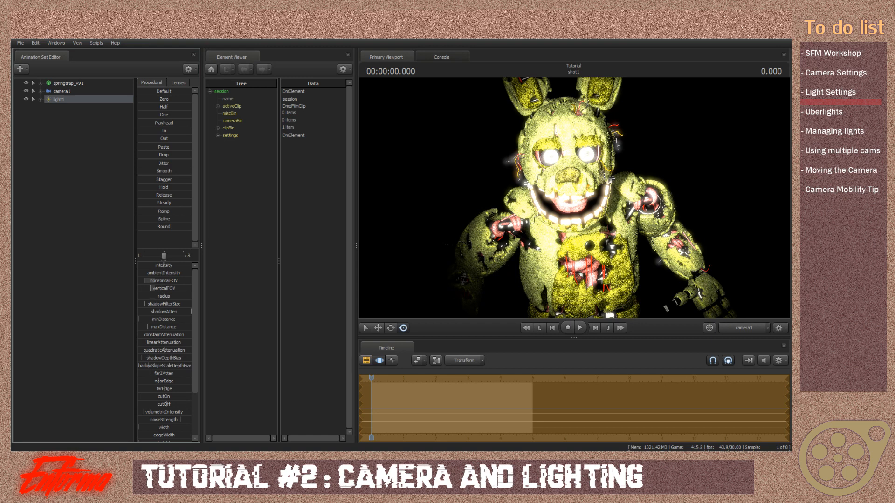
Preview light1's raised radius in the Clip Editor, undo the radius change, and preview the lighting again for comparison.
left_click(366, 363)
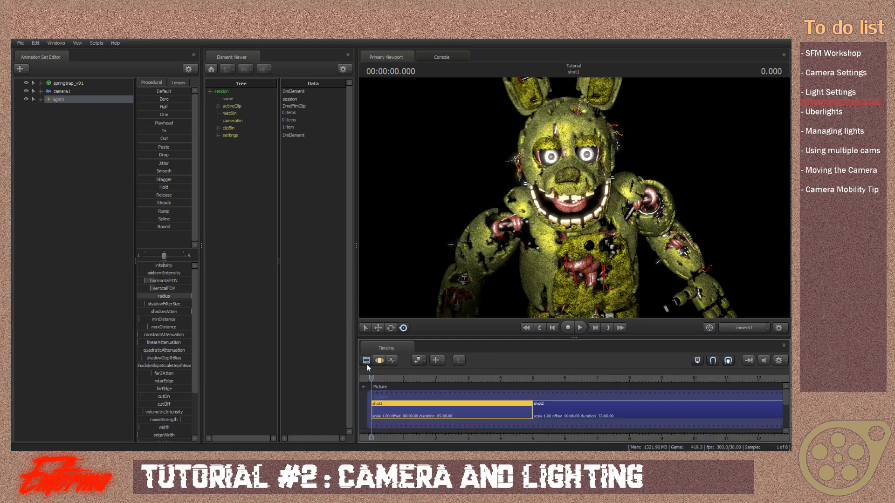
left_click(367, 363)
key("ctrl+z")
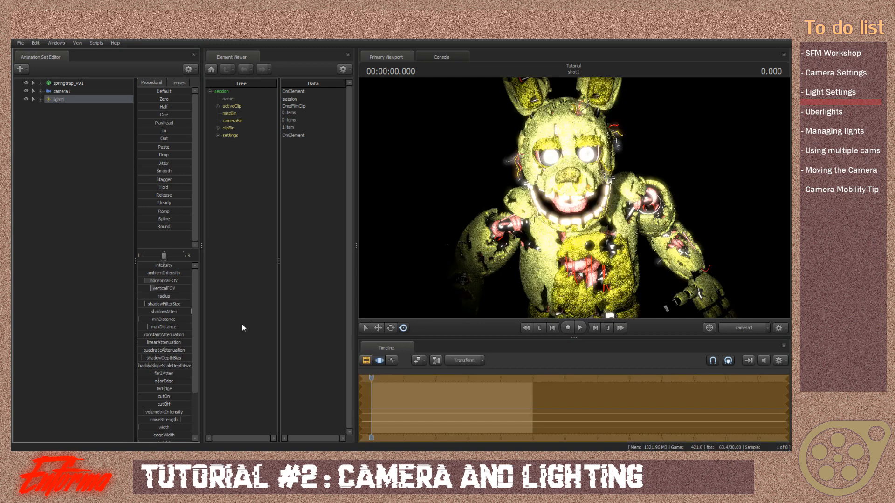
left_click(367, 362)
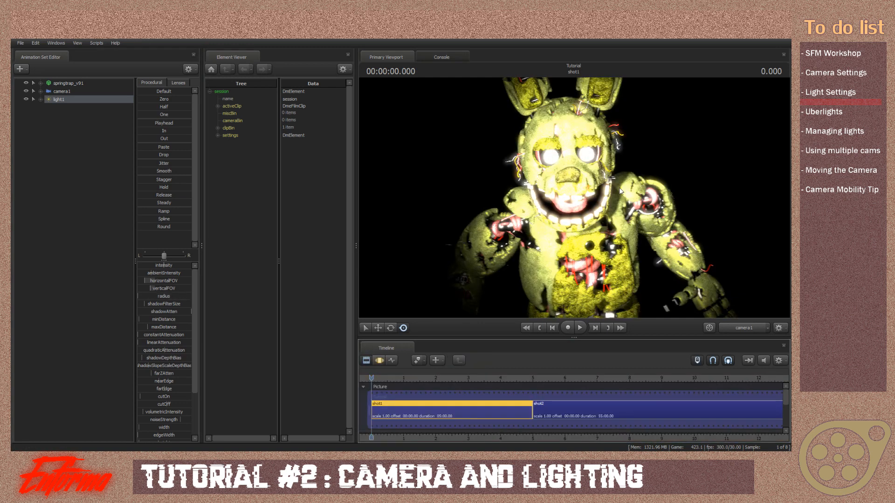
left_click(380, 362)
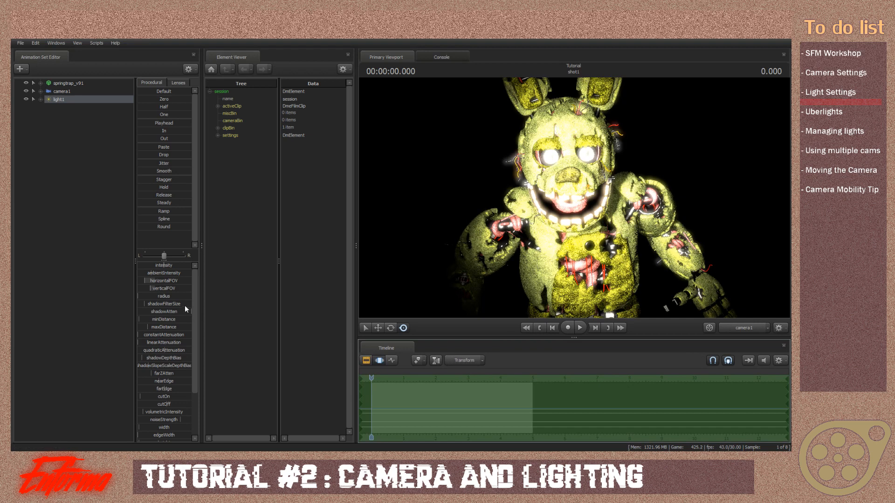
Reduce light1's shadowFilterSize and shadowAtten to their minimum.
left_click_drag(182, 304, 133, 347)
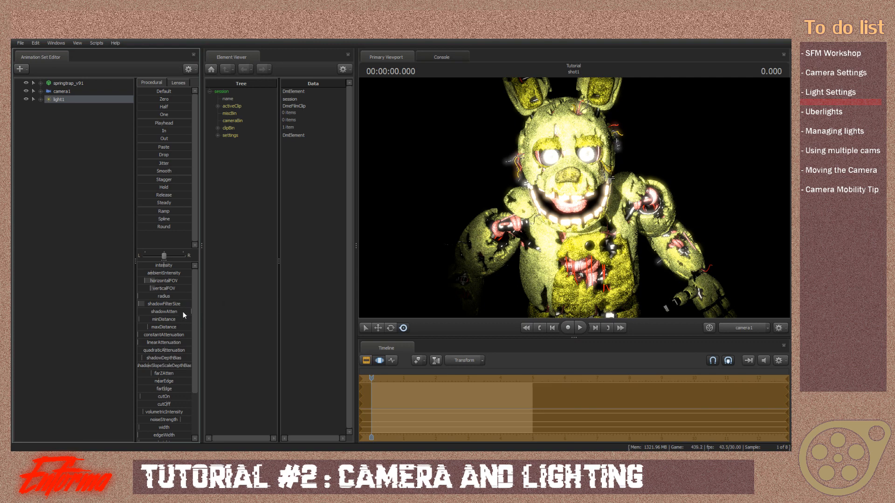
left_click_drag(182, 312, 138, 312)
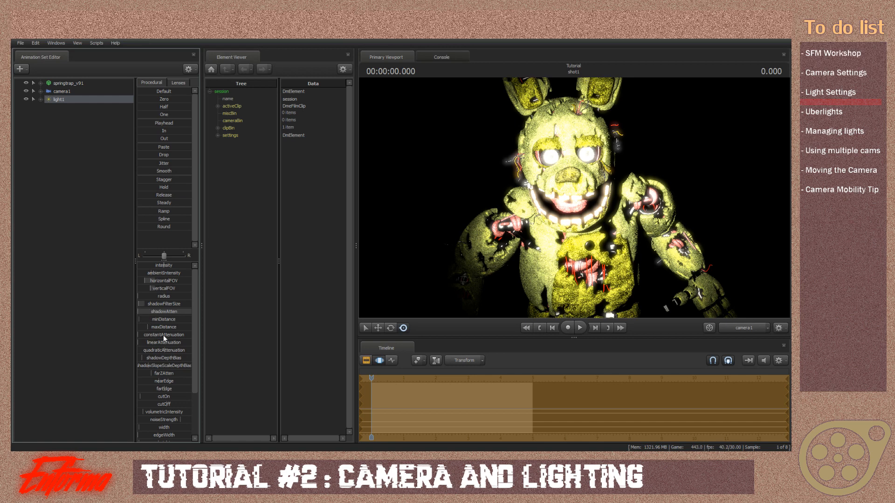
Try varying light1's minDistance, maxDistance and linearAttenuation, returning each to its original setting.
mouse_move(159, 320)
left_mouse_down()
mouse_move(198, 319)
mouse_move(155, 320)
left_mouse_up()
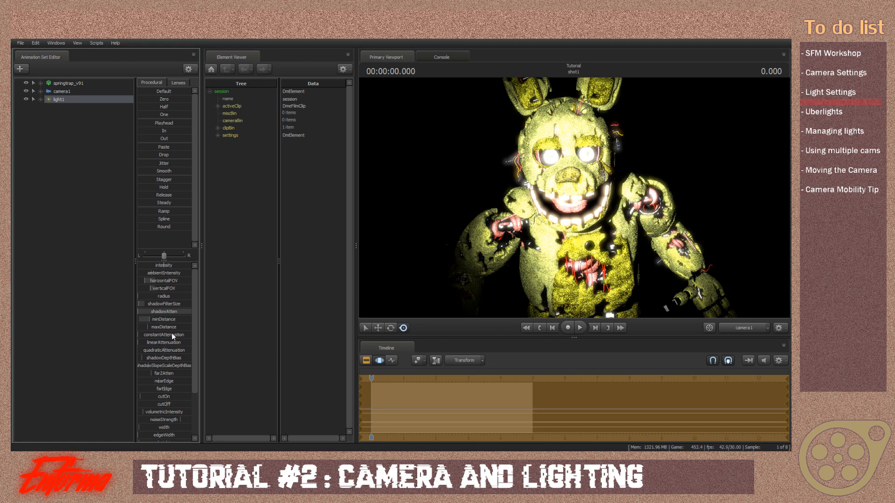
left_click_drag(164, 328, 165, 328)
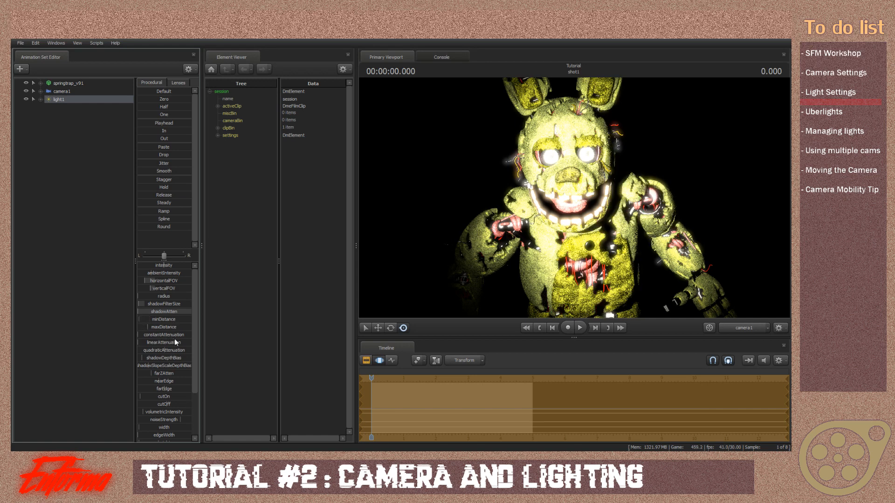
mouse_move(160, 345)
left_mouse_down()
mouse_move(168, 345)
mouse_move(160, 345)
left_mouse_up()
mouse_move(147, 342)
left_mouse_down()
mouse_move(162, 345)
mouse_move(149, 346)
left_mouse_up()
Lower light1's intensity to dim the light on the character.
left_click_drag(180, 266, 155, 265)
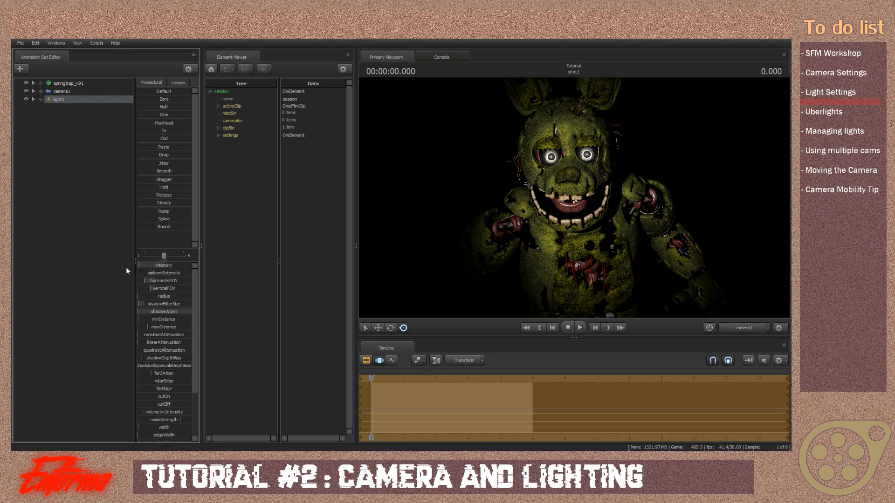
left_click_drag(158, 267, 151, 266)
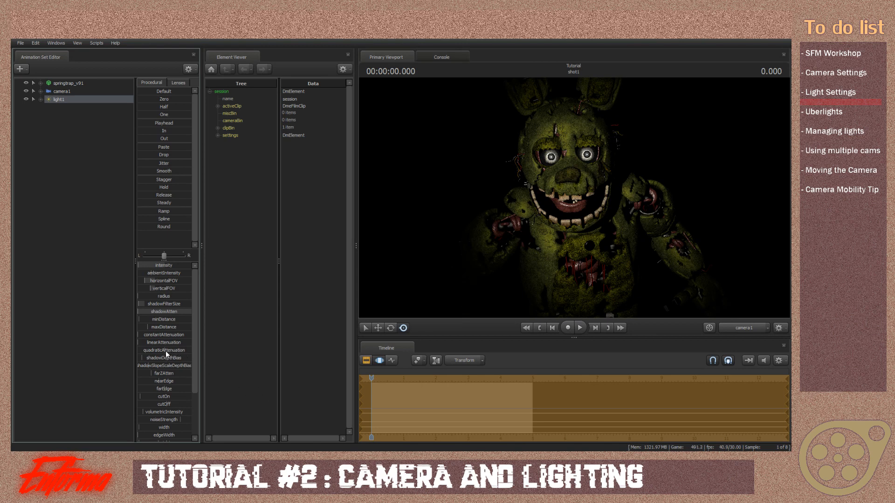
Balance light1's quadraticAttenuation against its intensity, and try changing its shadowDepthBias and shadowSlopeScaleDepthBias.
left_click_drag(166, 351, 192, 350)
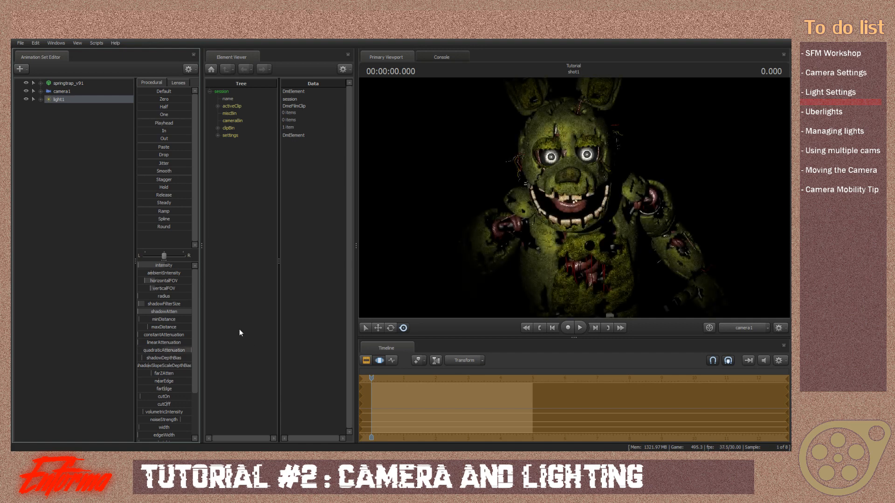
left_click_drag(155, 266, 192, 265)
mouse_move(178, 350)
left_mouse_down()
mouse_move(153, 349)
mouse_move(163, 350)
left_mouse_up()
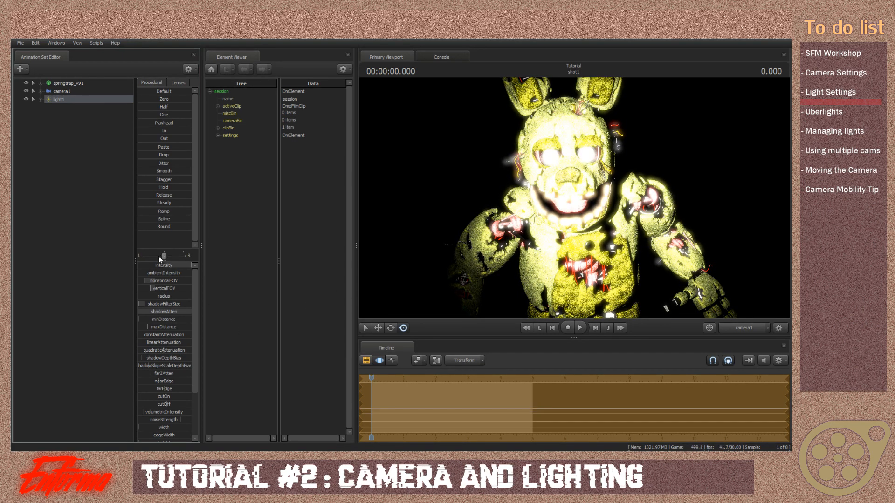
left_click_drag(189, 265, 141, 265)
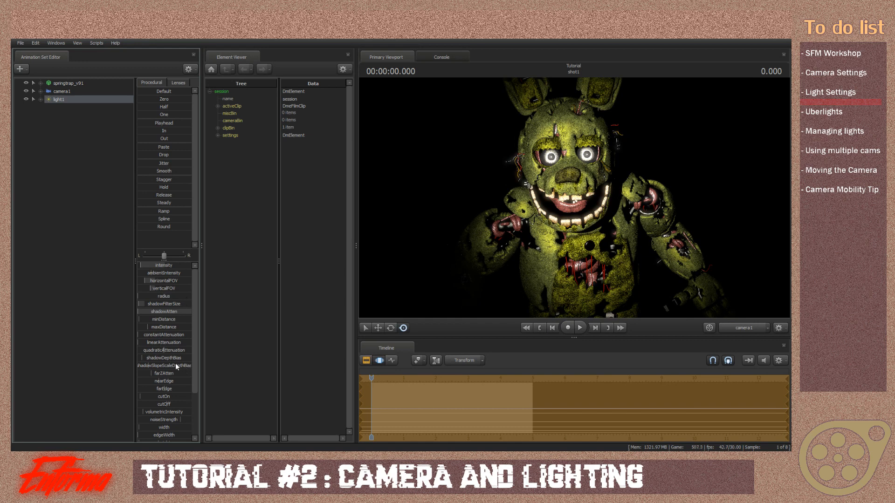
left_click_drag(166, 358, 12, 346)
left_click_drag(162, 368, 11, 385)
From the Work Camera view, add the blender_stone castle_wall_5.mdl model to the scene, filtering the models by "wall".
left_click(735, 328)
left_click_drag(538, 197, 610, 154)
left_click_drag(573, 197, 588, 169)
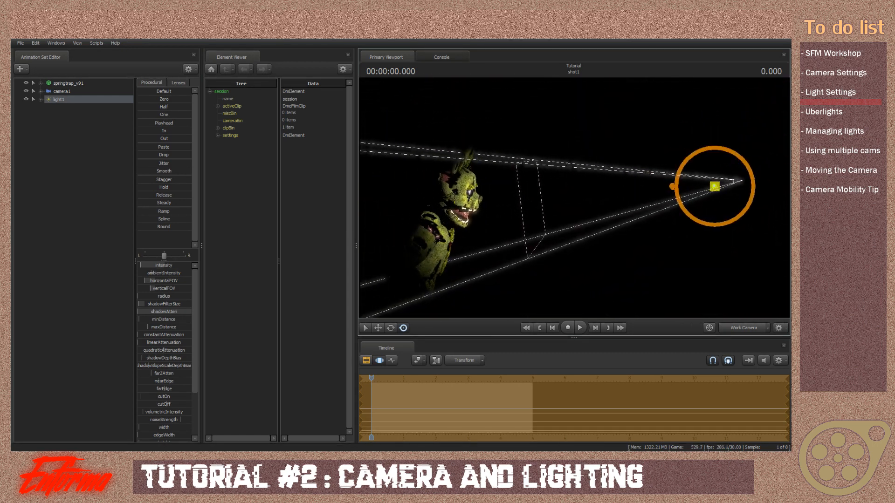
right_click(86, 153)
left_click(127, 171)
type("wall")
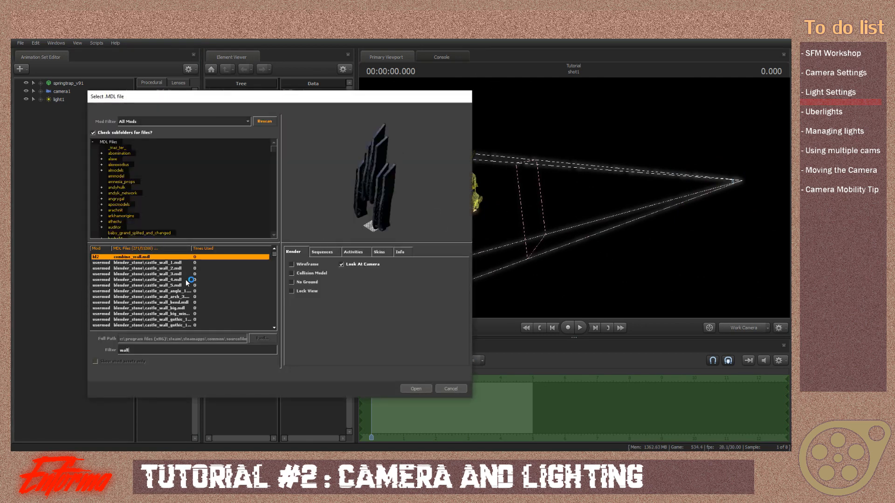
left_click(154, 286)
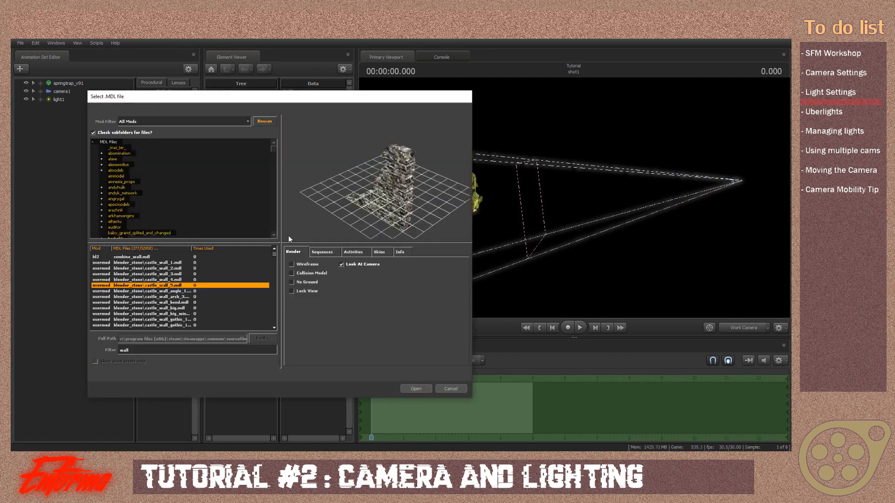
left_click(415, 388)
Move the castle wall model well behind the character, inside light1's cone.
left_click_drag(569, 235, 512, 247)
left_click(577, 175)
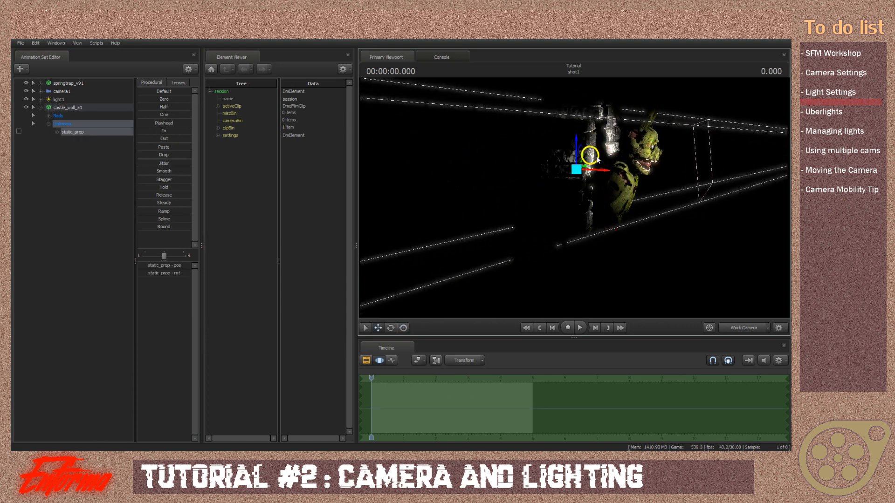
left_click_drag(577, 173, 617, 203)
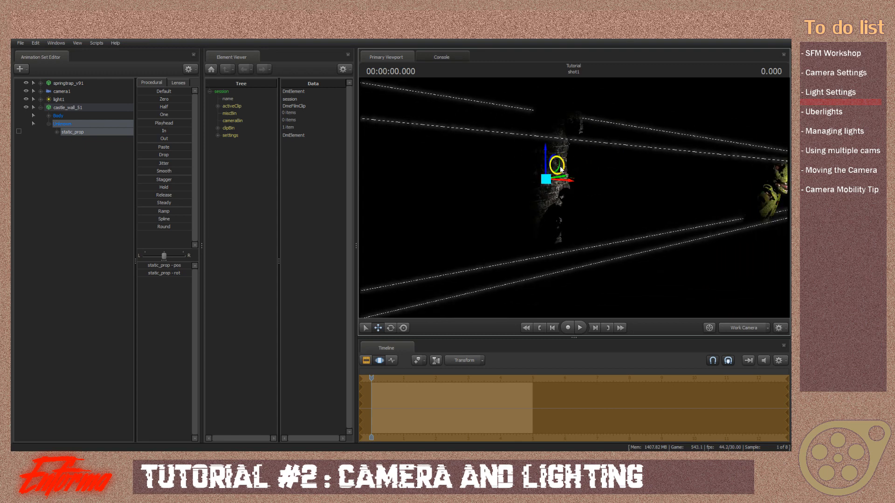
left_click_drag(556, 165, 363, 161)
left_click_drag(508, 163, 612, 173)
left_click(758, 325)
left_click(758, 325)
key("w")
left_click_drag(706, 279, 615, 284)
mouse_move(573, 197)
left_mouse_down()
mouse_move(624, 196)
mouse_move(585, 186)
mouse_move(576, 197)
left_mouse_up()
Try lowering light1's farZAtten to shorten its reach toward the wall, checking the lighting through camera1.
left_click(68, 99)
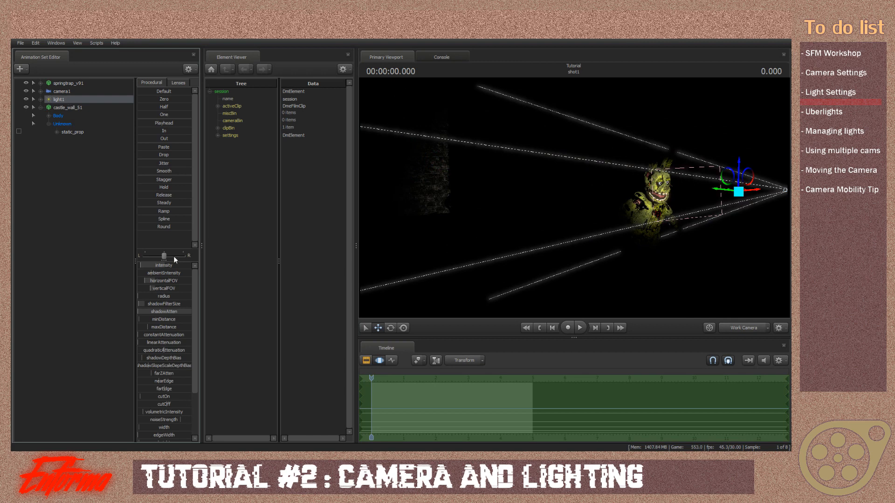
mouse_move(167, 375)
left_mouse_down()
mouse_move(190, 375)
mouse_move(162, 375)
left_mouse_up()
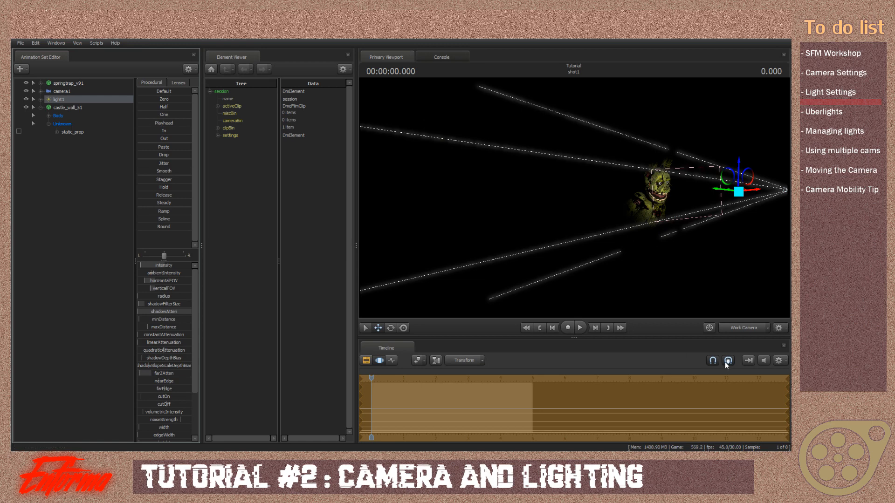
left_click(738, 329)
left_click_drag(65, 99, 652, 256)
key("s")
key("w")
left_click(757, 328)
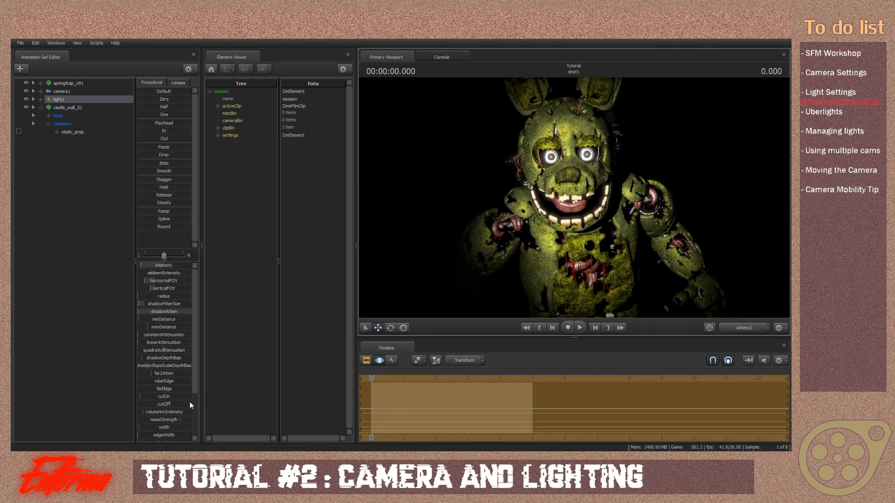
Delete the castle wall animation set from the scene.
left_click(69, 107)
right_click(72, 107)
left_click(106, 126)
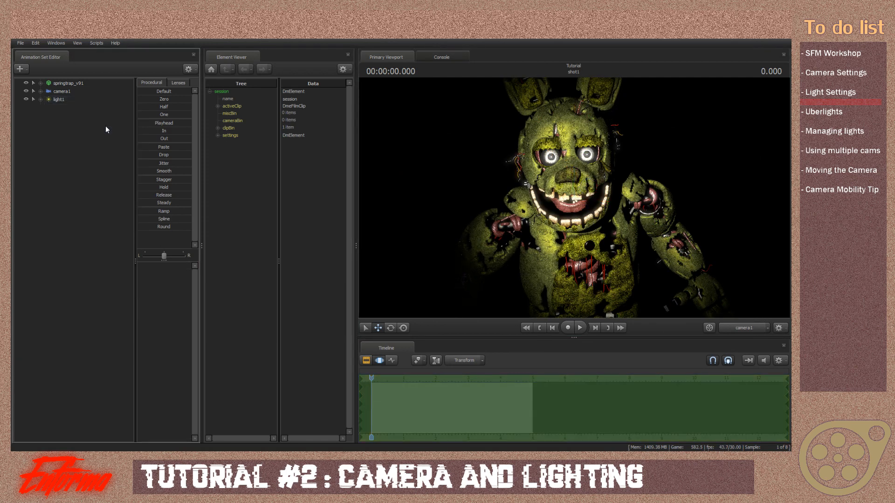
Try varying light1's nearEdge, cutOn, cutOff and width, undoing each change.
left_click(74, 101)
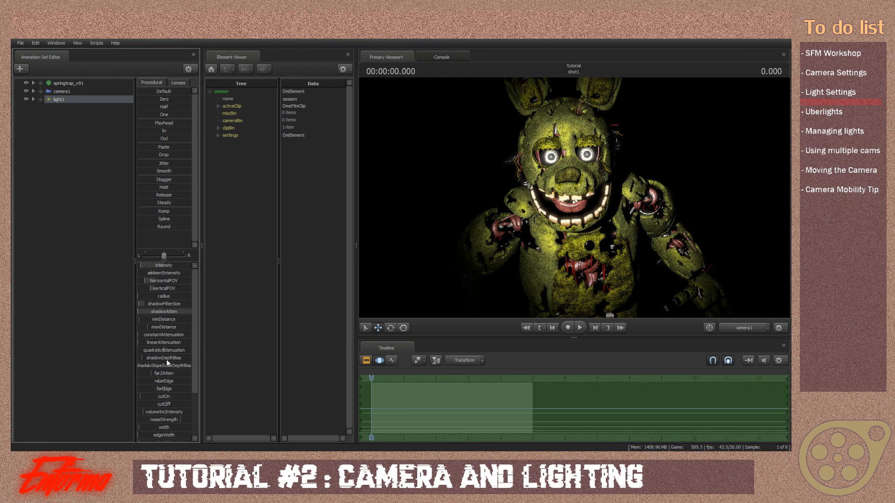
left_click_drag(171, 383, 262, 402)
key("ctrl+z")
key("ctrl+z")
left_click_drag(163, 398, 81, 400)
key("ctrl+z")
left_click_drag(176, 404, 211, 414)
key("ctrl+z")
scroll(175, 399, "down", 1)
left_click_drag(179, 400, 317, 384)
key("ctrl+z")
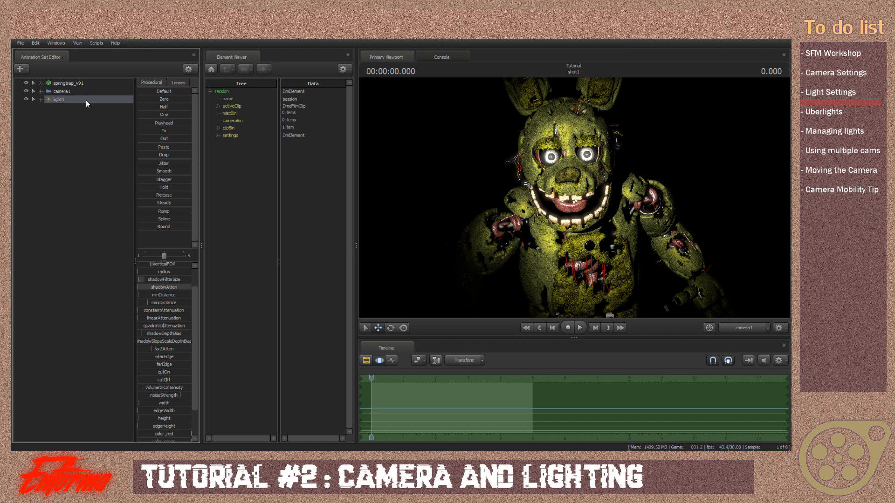
Enable volumetrics on light1 and reduce its volumetricIntensity to thin the fog, previewing it in the Clip Editor.
right_click(86, 99)
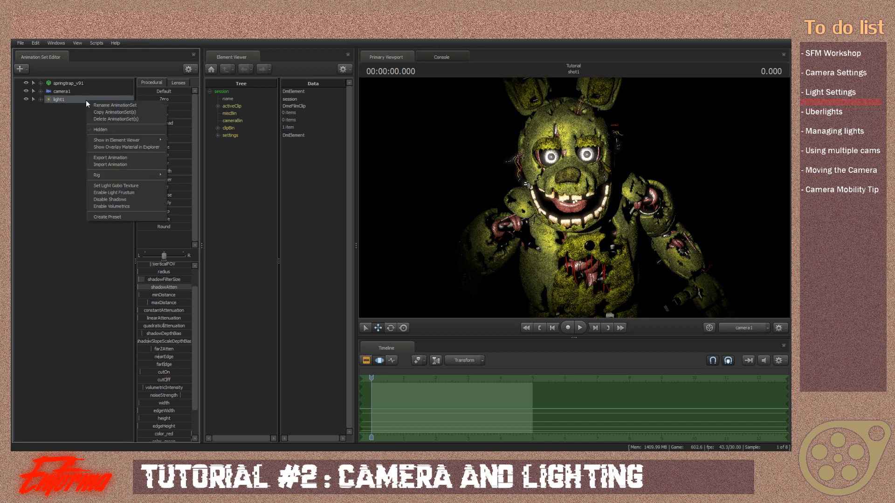
left_click(150, 206)
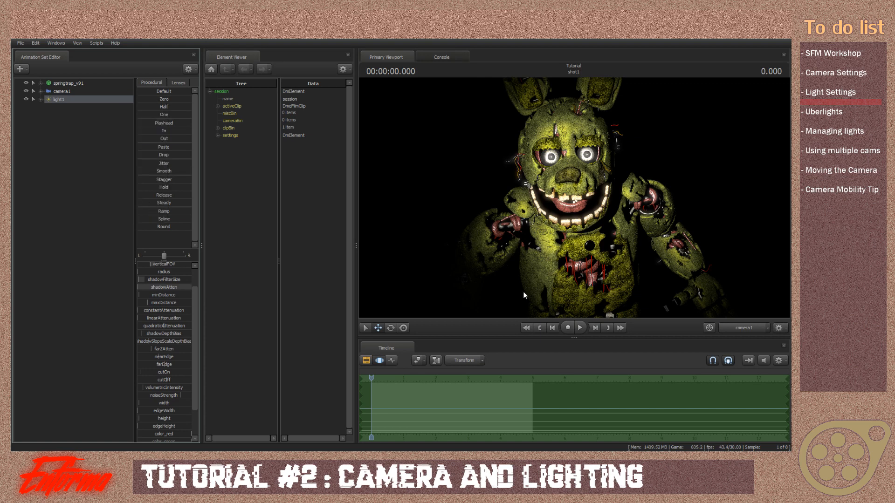
left_click(747, 326)
left_click(747, 326)
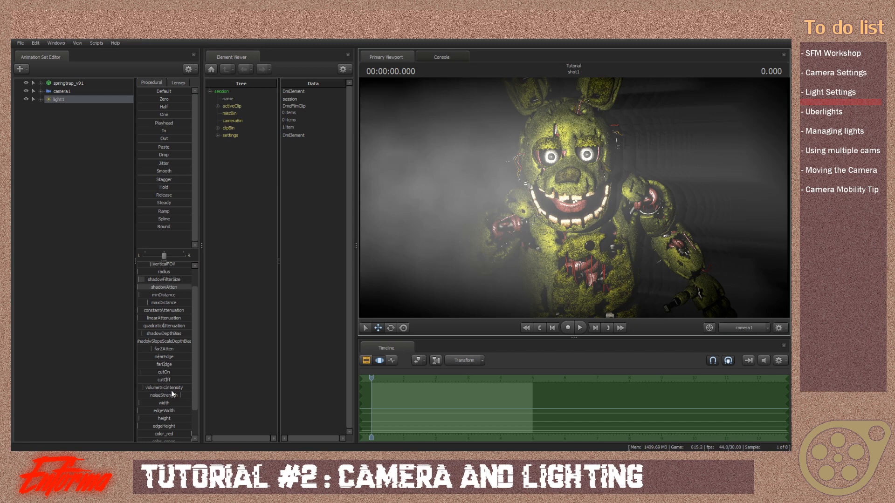
left_click_drag(158, 390, 152, 386)
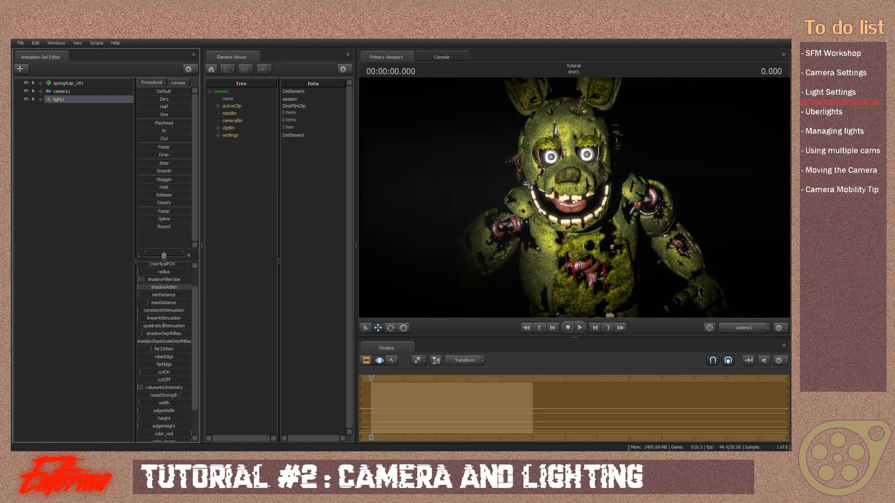
left_click(367, 361)
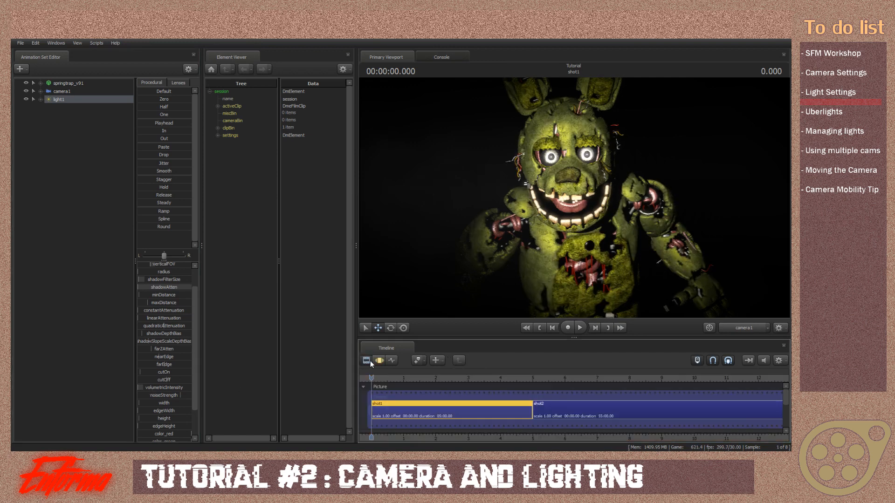
scroll(179, 294, "up", 1)
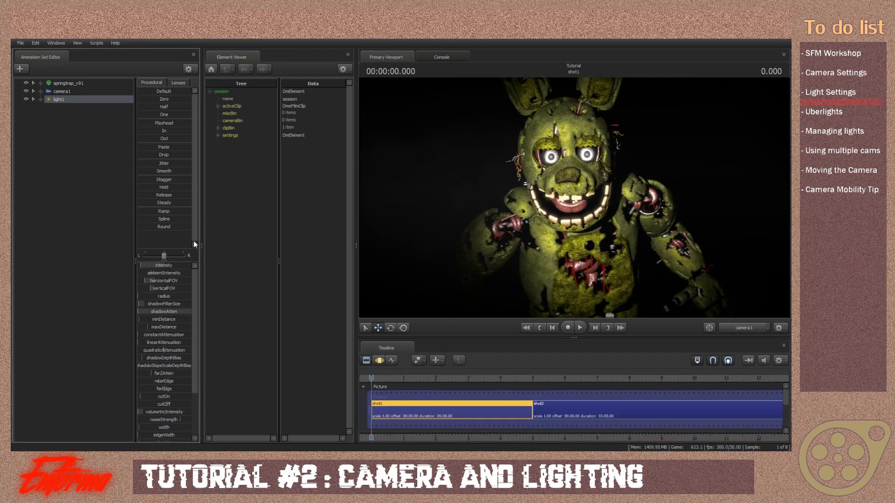
In the Motion Editor, lower light1's quadraticAttenuation and adjust its volumetricIntensity and intensity to balance light and fog.
left_click(379, 360)
left_click_drag(159, 350, 135, 353)
left_click_drag(154, 412, 157, 412)
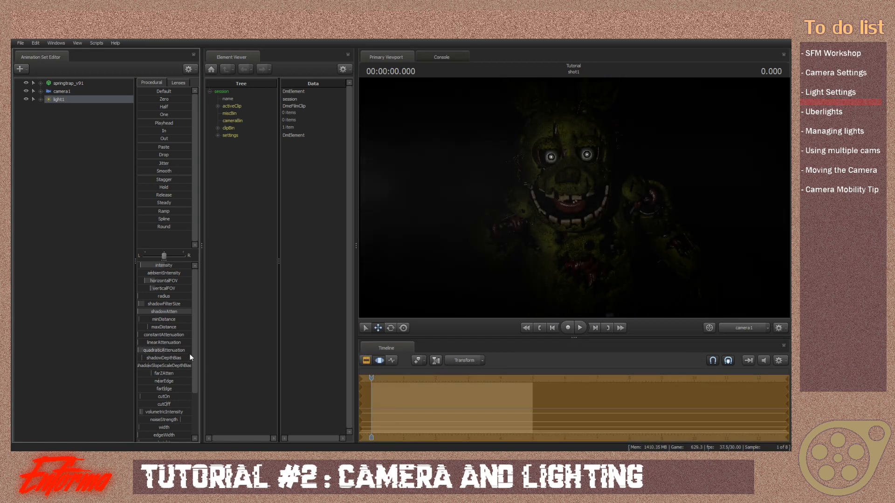
left_click_drag(141, 265, 160, 265)
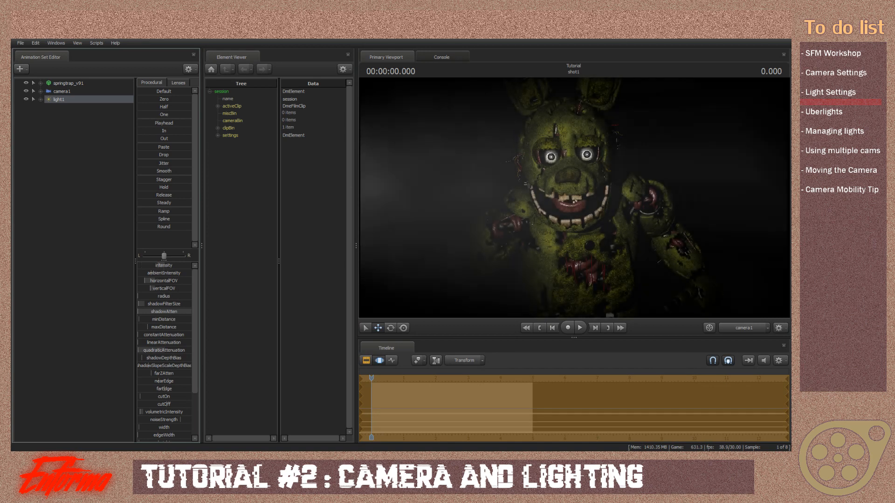
Try raising and lowering light1's noiseStrength, comparing the fog noise in the Clip Editor preview.
left_click_drag(164, 419, 192, 420)
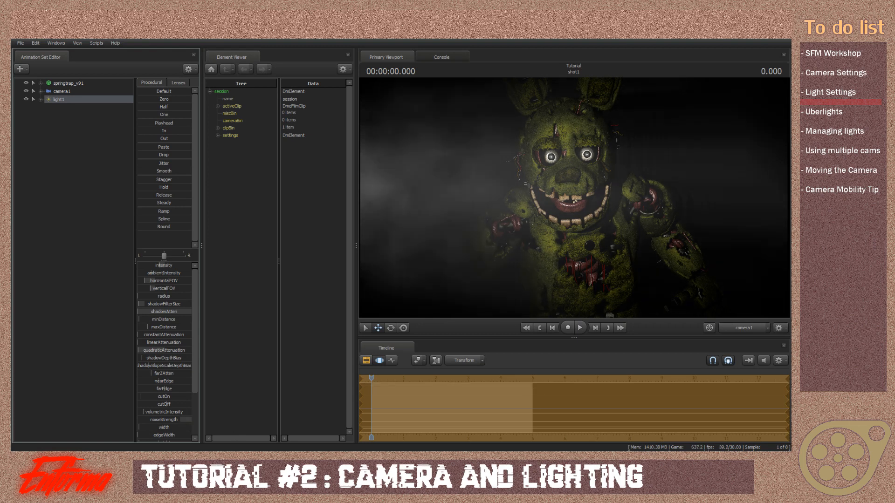
left_click(380, 360)
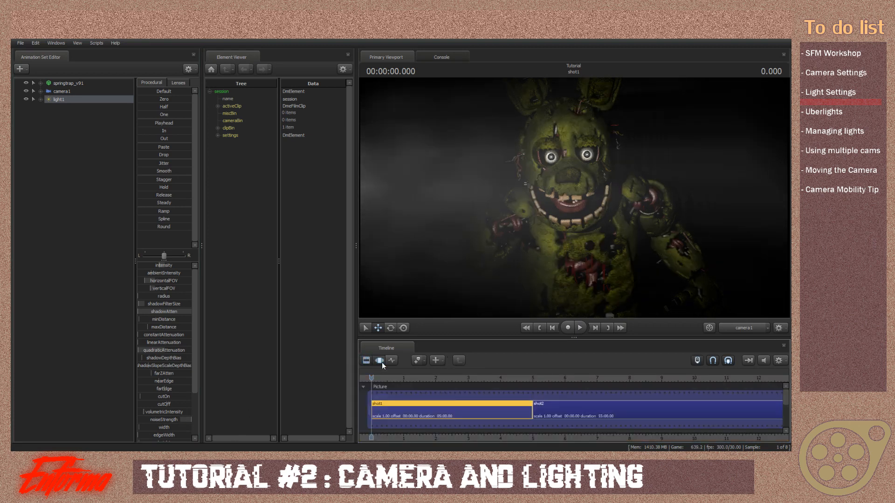
left_click(382, 362)
left_click_drag(181, 421, 157, 420)
left_click(382, 360)
left_click(383, 359)
left_click(368, 358)
left_click(379, 361)
Reduce light1's volumetricIntensity, and lower color_green and color_blue to give the light a warm yellow tint.
scroll(182, 401, "down", 2)
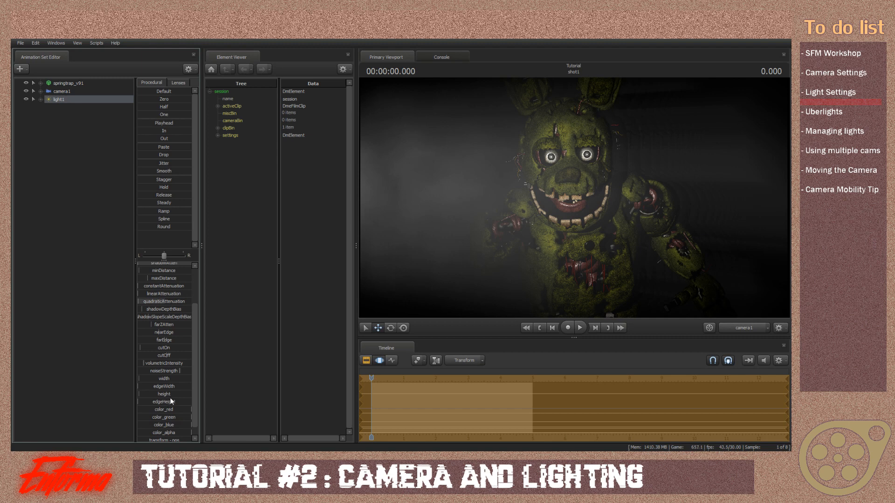
scroll(177, 395, "down", 1)
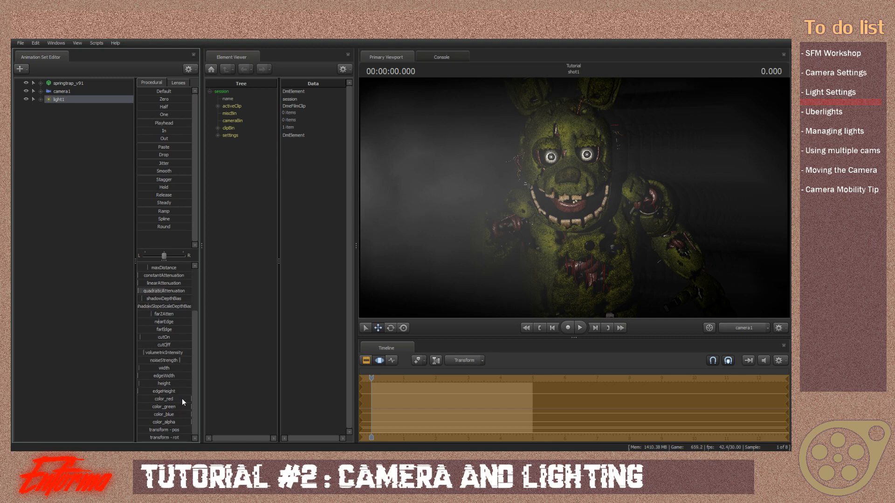
left_click_drag(182, 398, 264, 404)
mouse_move(185, 415)
left_mouse_down()
mouse_move(168, 419)
mouse_move(190, 412)
left_mouse_up()
left_click_drag(166, 352, 140, 354)
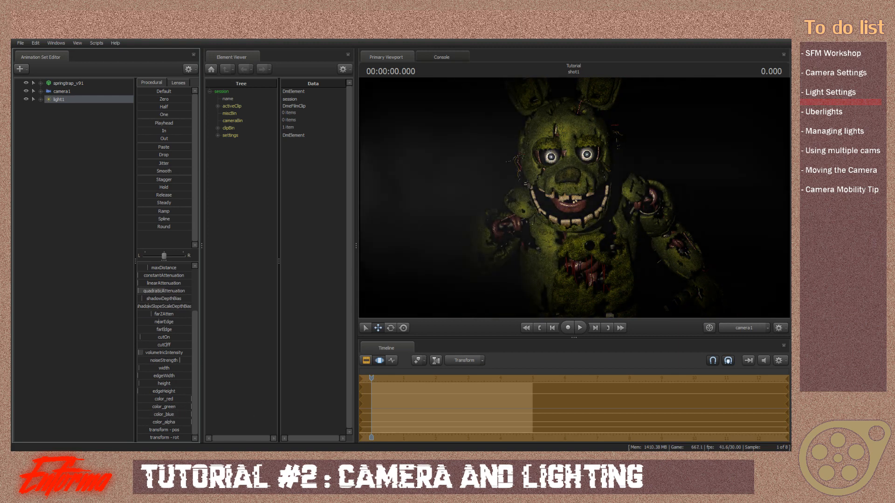
mouse_move(187, 414)
left_mouse_down()
mouse_move(153, 415)
mouse_move(178, 407)
left_mouse_up()
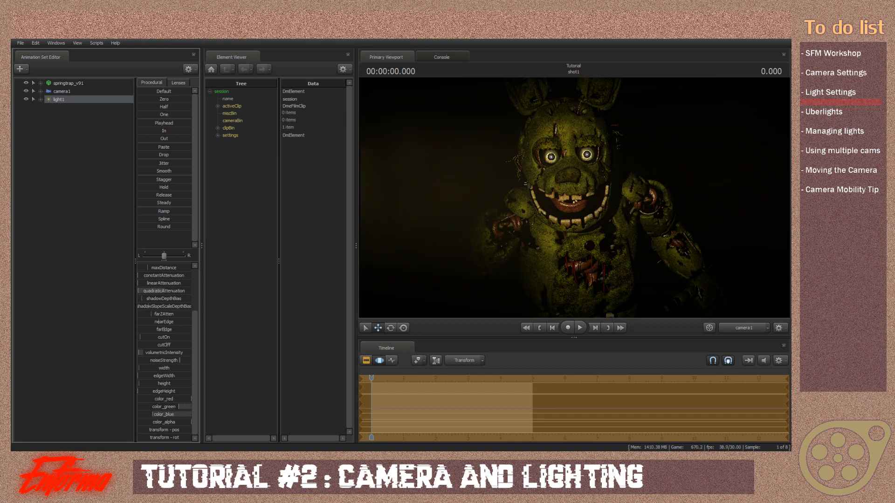
left_click(366, 360)
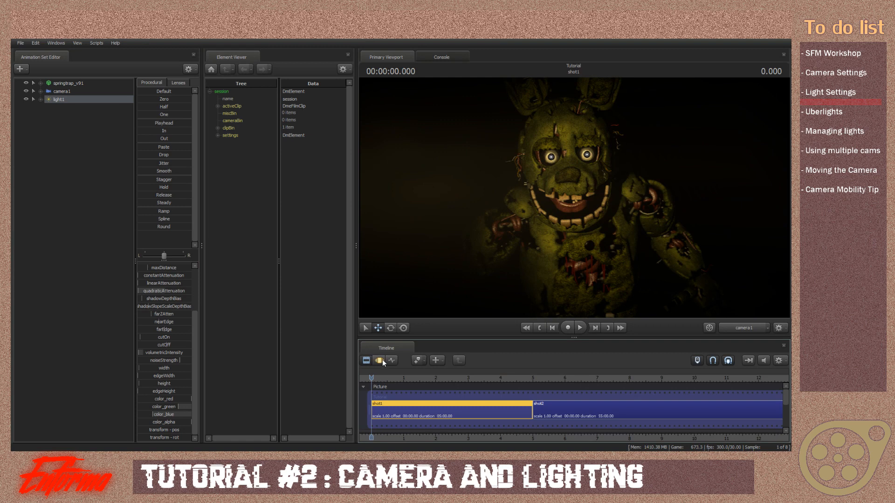
Adjust camera1's aperture and focalDistance in the Motion Editor.
left_click(381, 361)
left_click(87, 92)
left_click_drag(168, 281, 159, 274)
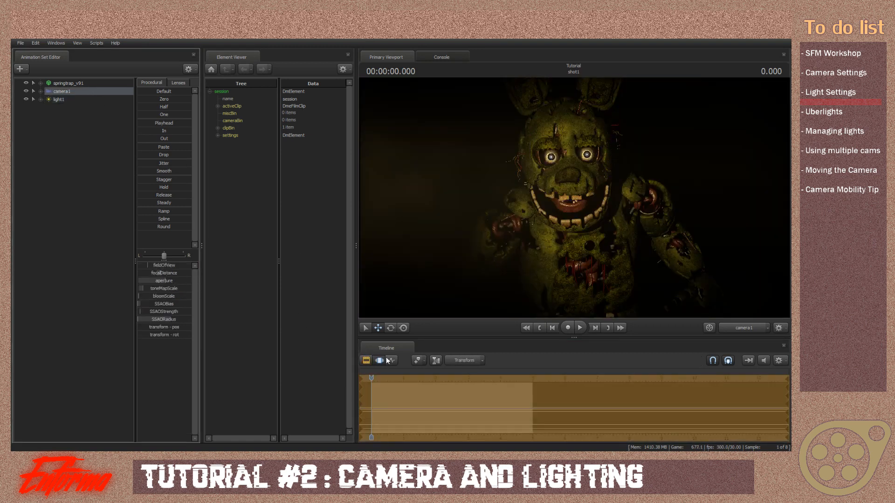
Reposition light1 so that it lights the character from one side, checking the result through camera1.
left_click(71, 100)
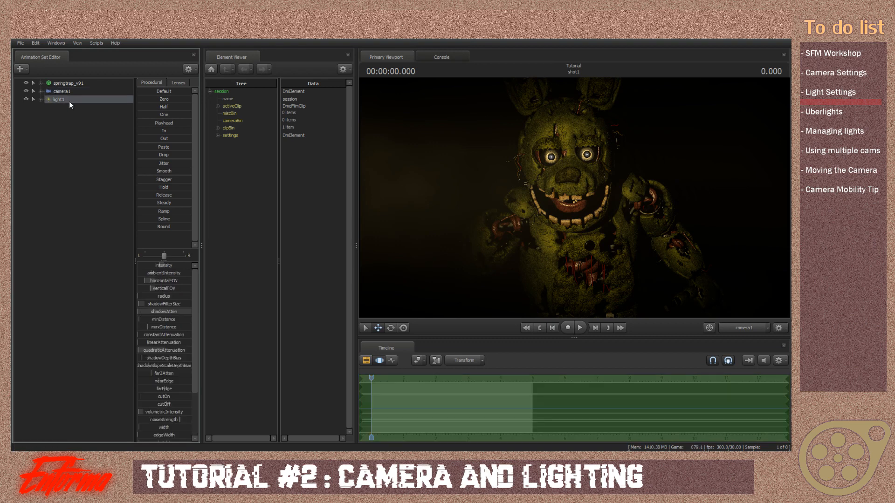
left_click_drag(500, 185, 782, 302)
left_click(749, 327)
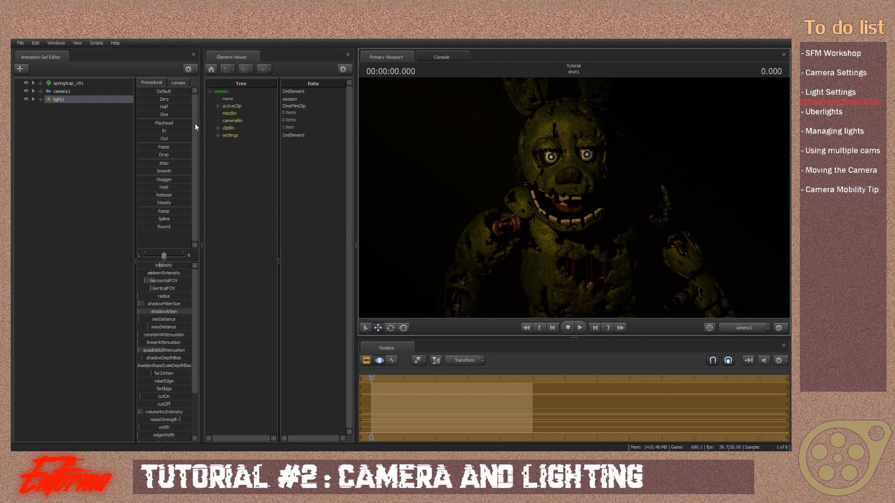
left_click_drag(66, 101, 657, 153)
mouse_move(574, 197)
left_mouse_down()
mouse_move(550, 200)
mouse_move(562, 204)
left_mouse_up()
left_click(743, 328)
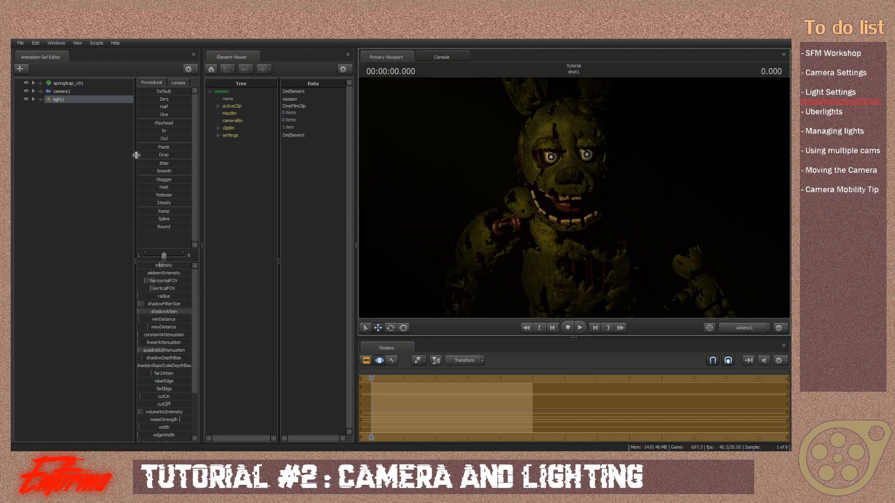
Create a new light, light2, aim it at the character from behind and one side, and preview it through camera1 in the Clip Editor.
right_click(55, 129)
left_click(80, 141)
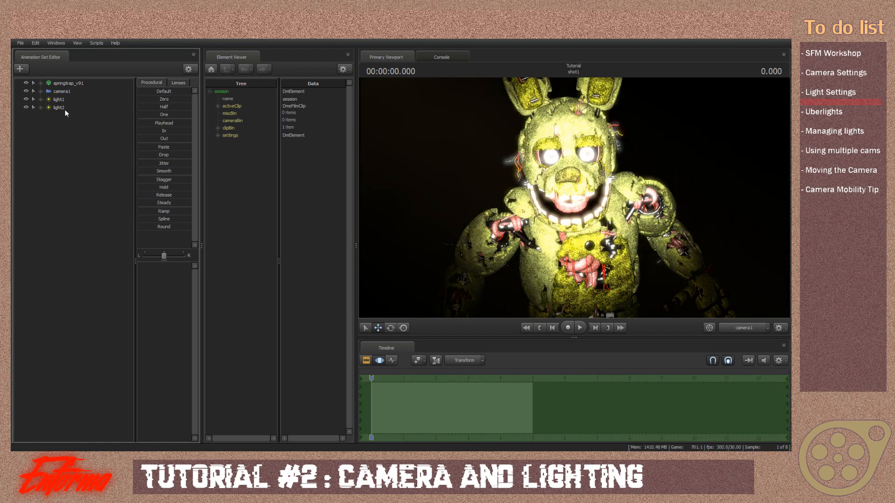
left_click(65, 108)
left_click_drag(513, 188, 575, 201)
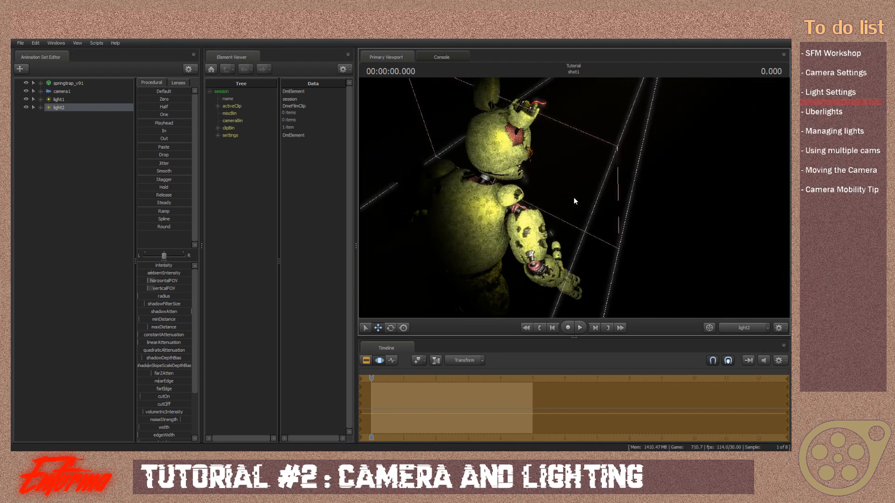
left_click(741, 328)
left_click(709, 318)
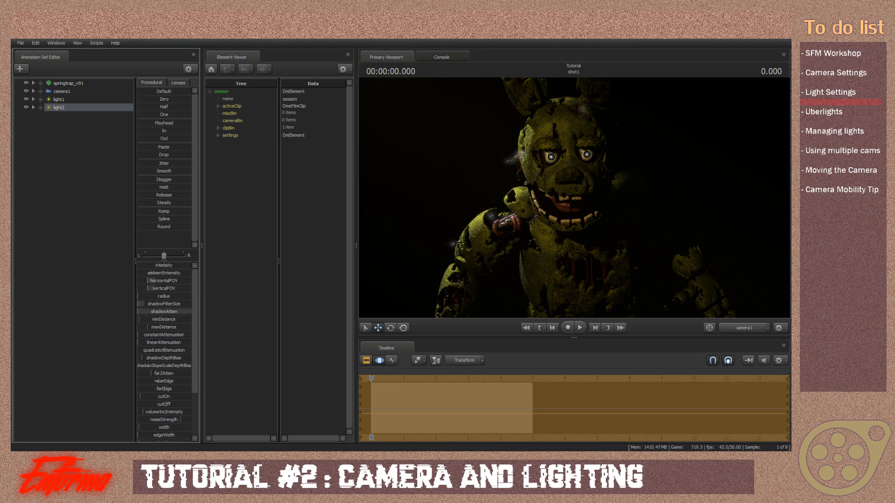
left_click(365, 361)
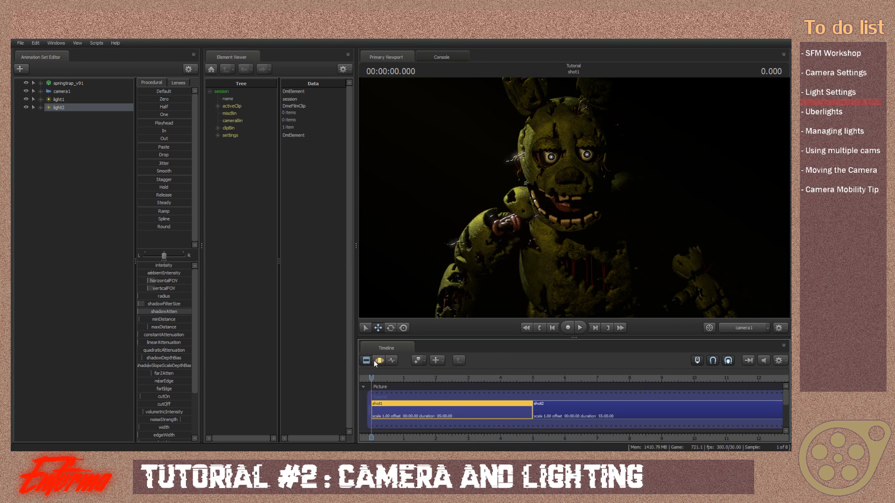
left_click(376, 360)
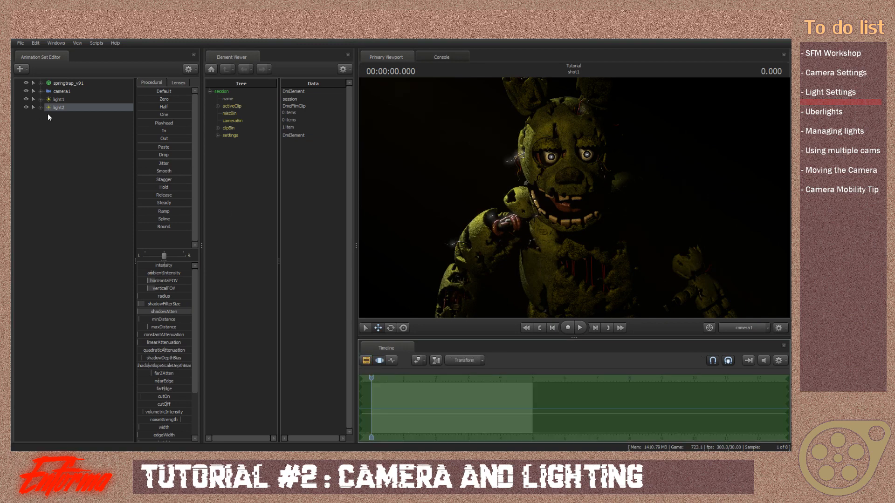
Reposition light2 so it rims both shoulders of the character, lower its intensity, and check the result through camera1.
left_click_drag(51, 109, 454, 169)
left_click_drag(489, 182, 434, 145)
left_click(739, 328)
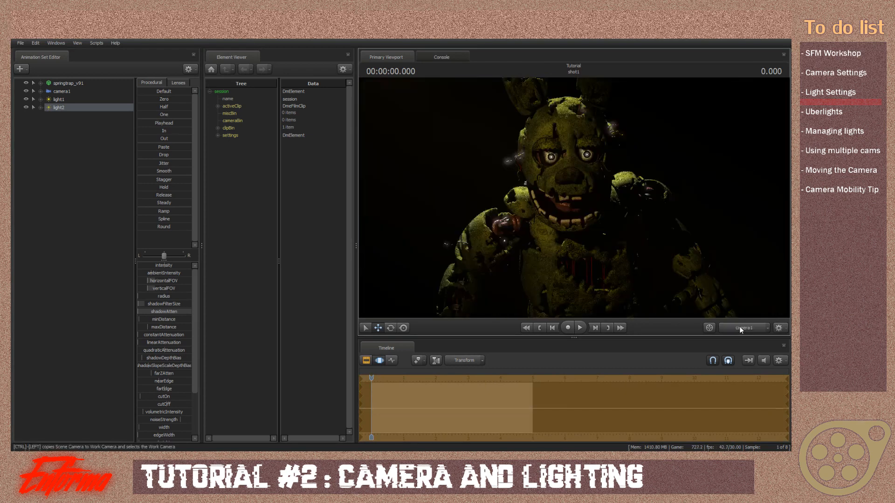
left_click_drag(170, 265, 143, 265)
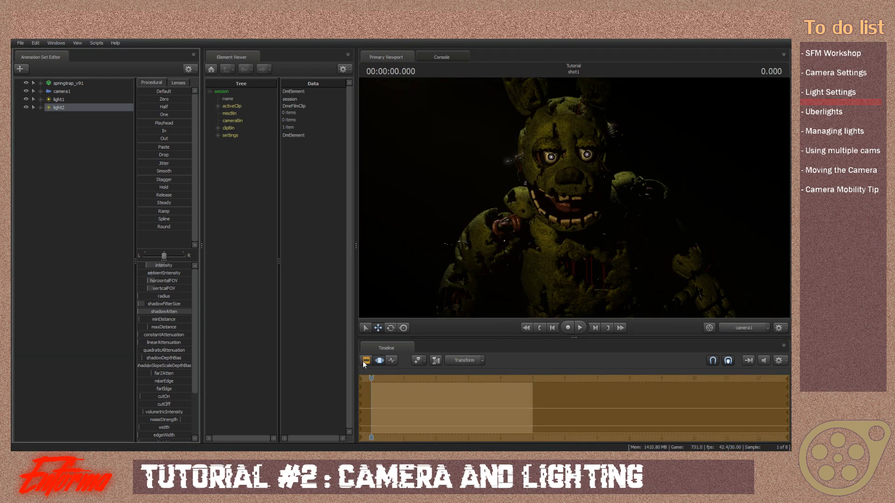
left_click(379, 361)
left_click(376, 361)
Create light3 and move it back so that it lights the whole character from the front, checking through camera1.
right_click(94, 174)
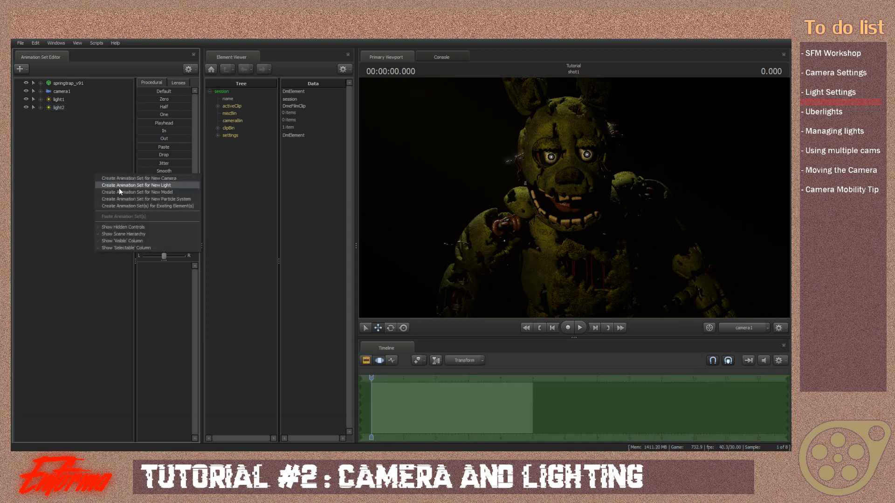
left_click(136, 185)
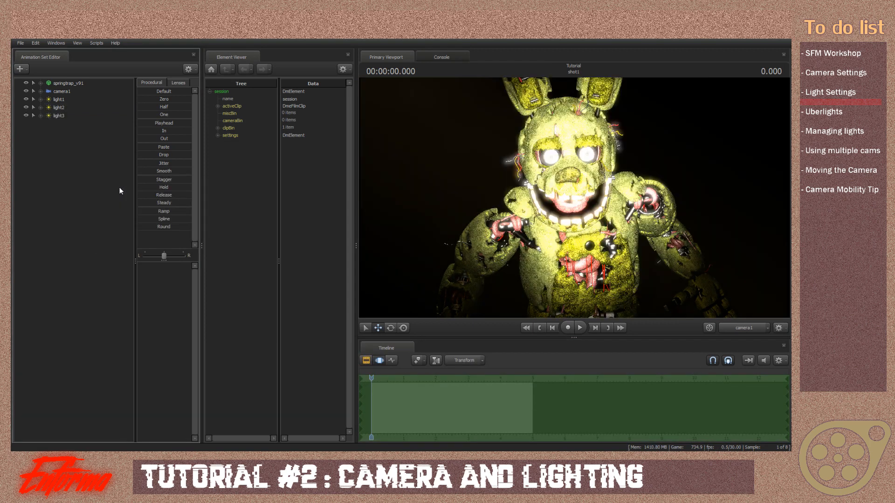
left_click_drag(62, 117, 508, 185)
left_click_drag(508, 185, 564, 201)
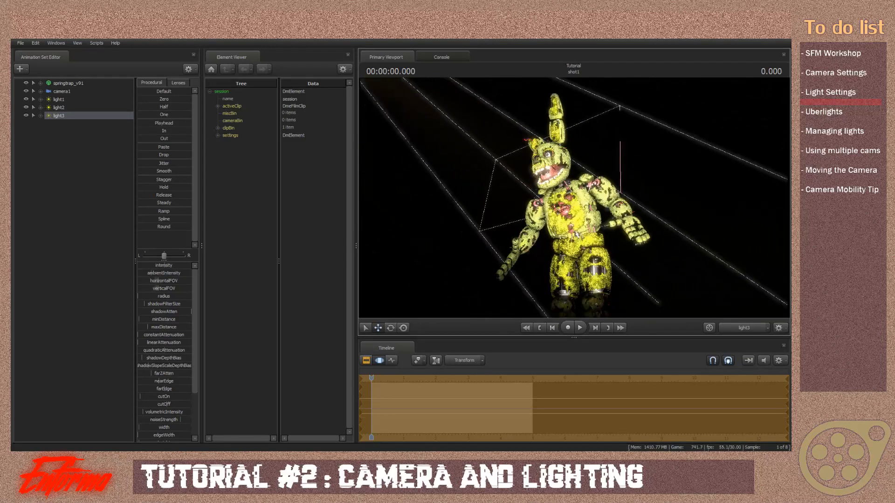
left_click(748, 326)
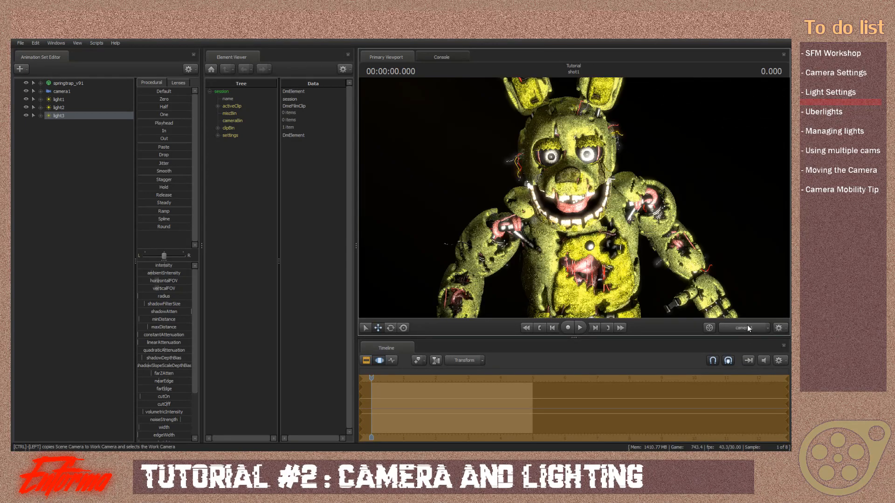
Raise light3's radius, sharply lower its intensity, and adjust its quadraticAttenuation, previewing in the Clip Editor.
left_click(144, 295)
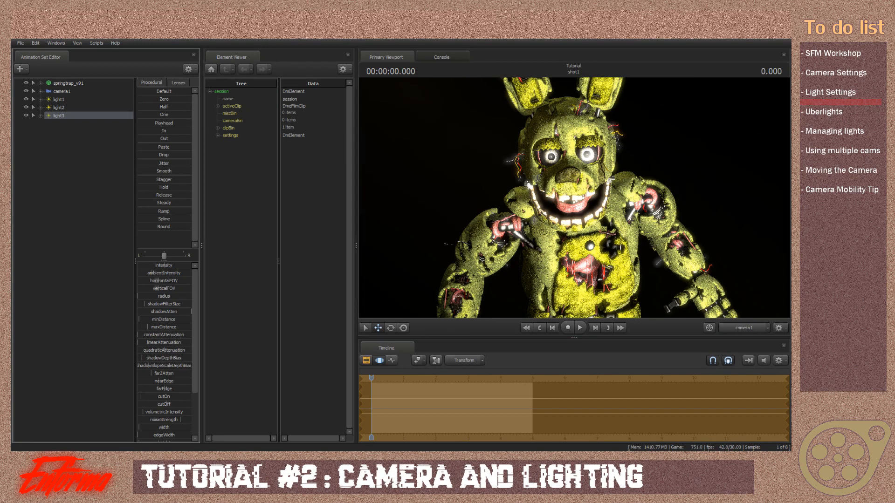
left_click_drag(168, 263, 140, 265)
left_click(366, 360)
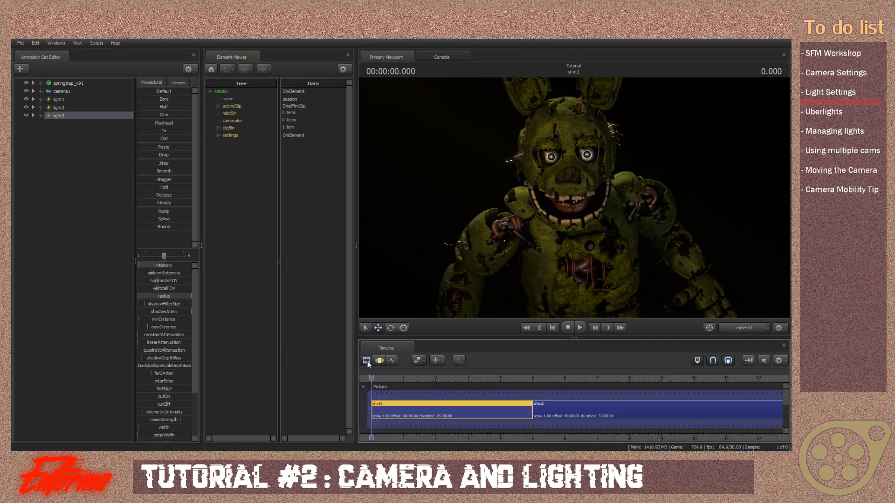
left_click(382, 361)
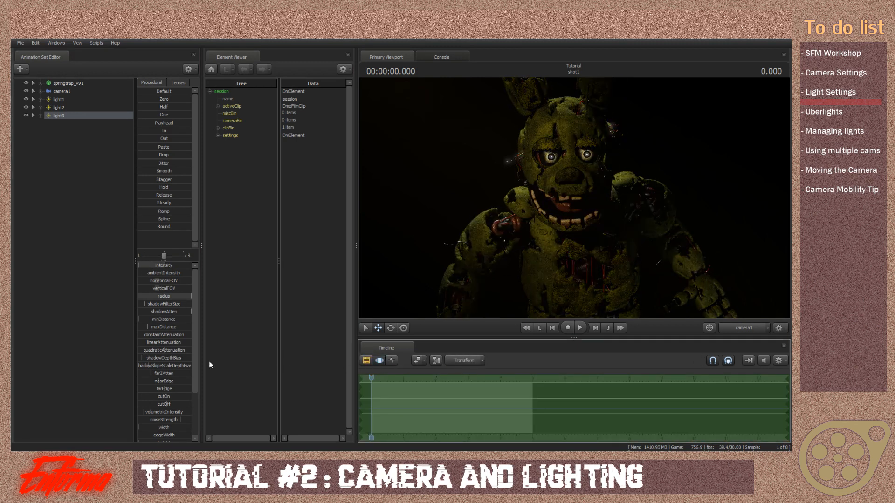
left_click_drag(164, 350, 161, 350)
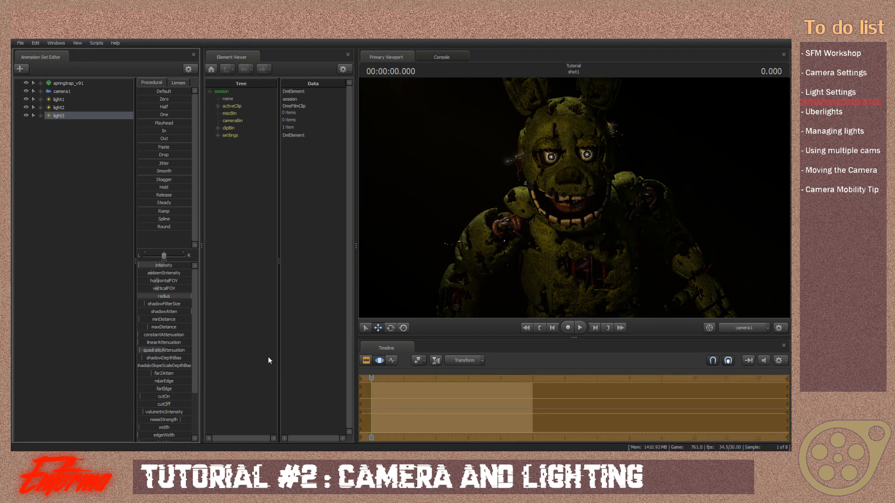
left_click(367, 361)
left_click(379, 360)
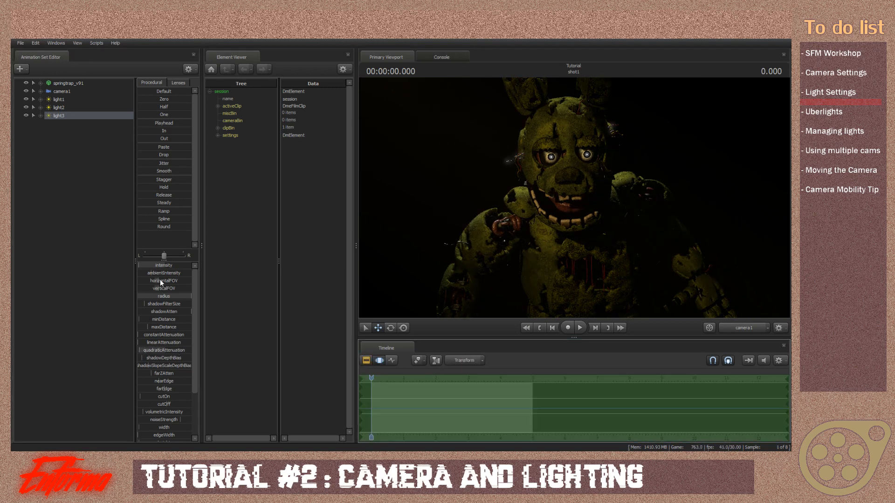
Tint light3 by lowering its color_blue and color_red, and preview the result in the Clip Editor.
left_click_drag(195, 306, 264, 403)
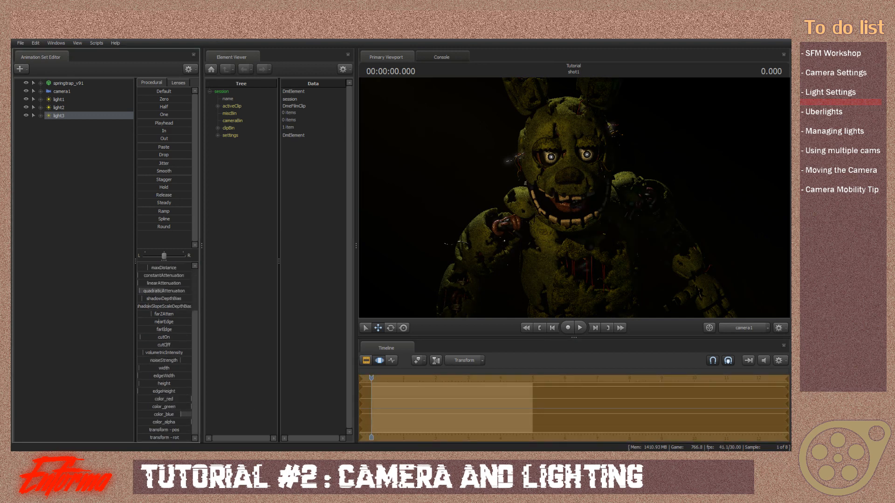
left_click_drag(187, 414, 135, 419)
left_click_drag(180, 399, 163, 399)
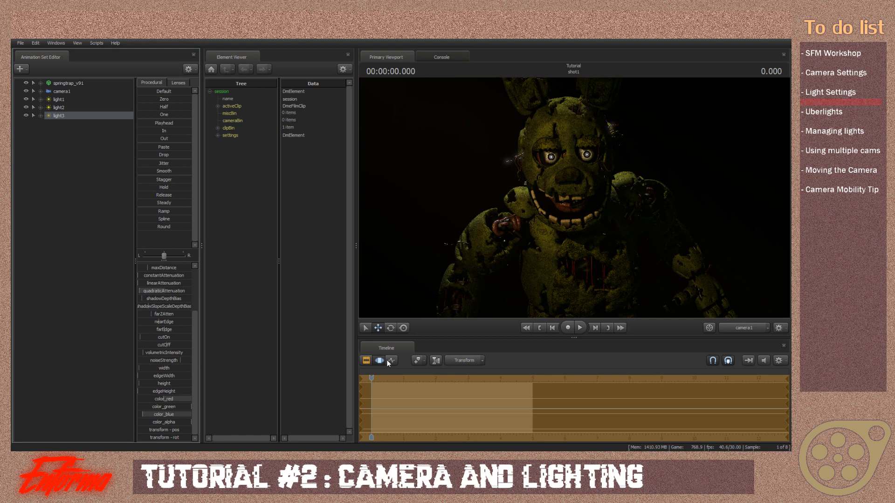
left_click(366, 362)
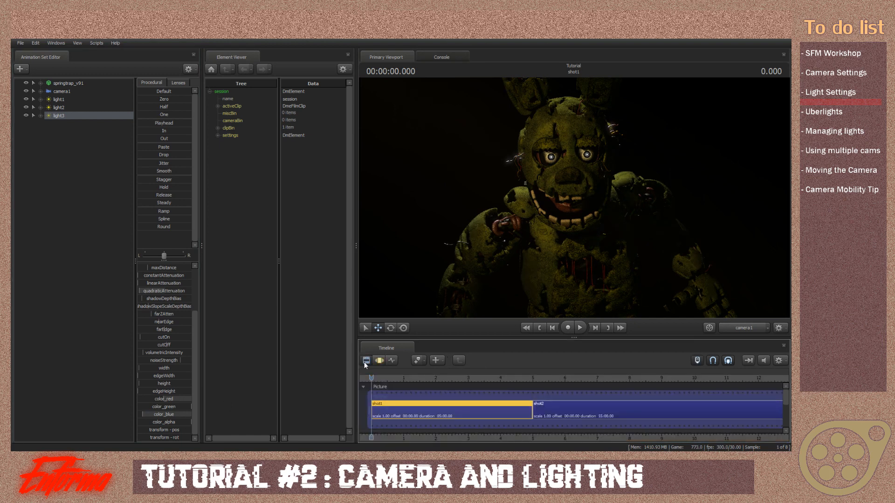
left_click(379, 360)
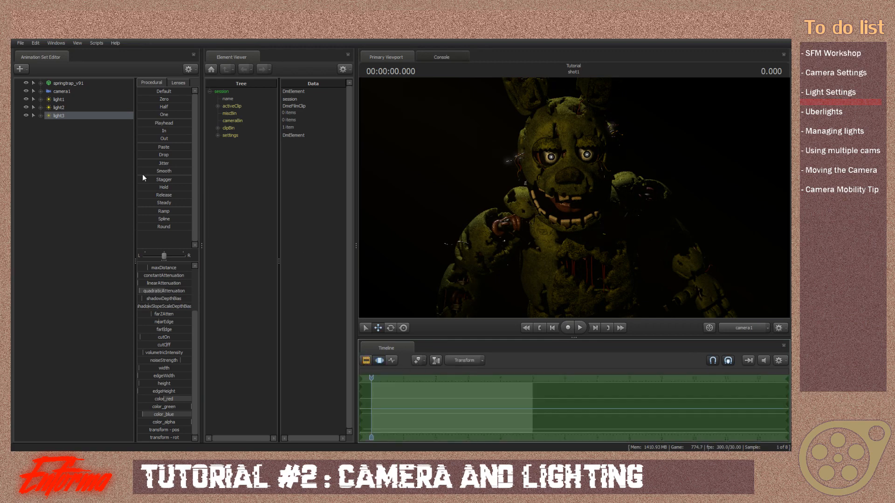
Create light4, aim it at the character's side, check it through camera1, and adjust its shadowAtten and lower its intensity.
right_click(89, 157)
left_click(99, 168)
left_click_drag(468, 253, 480, 250)
mouse_move(480, 250)
left_mouse_down()
mouse_move(429, 252)
mouse_move(475, 257)
mouse_move(494, 247)
left_mouse_up()
key("s")
left_click_drag(662, 294, 663, 294)
left_click(753, 329)
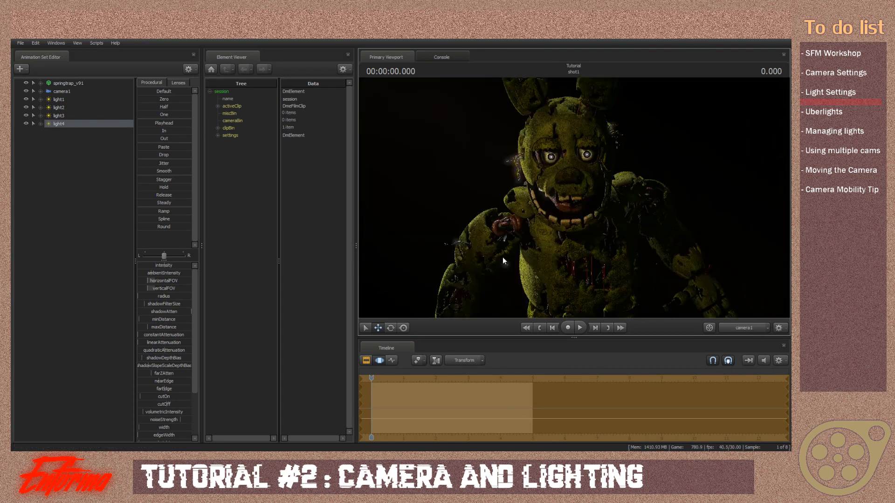
mouse_move(162, 312)
left_mouse_down()
mouse_move(138, 312)
mouse_move(172, 306)
left_mouse_up()
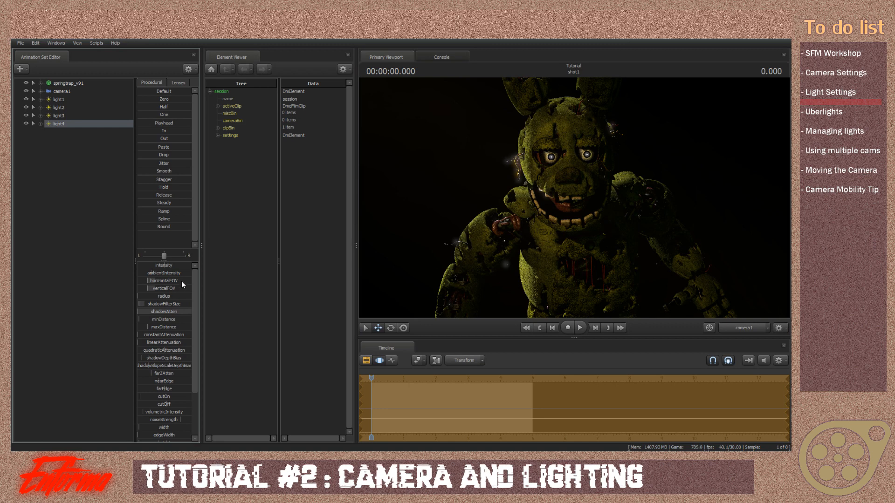
left_click_drag(184, 266, 141, 266)
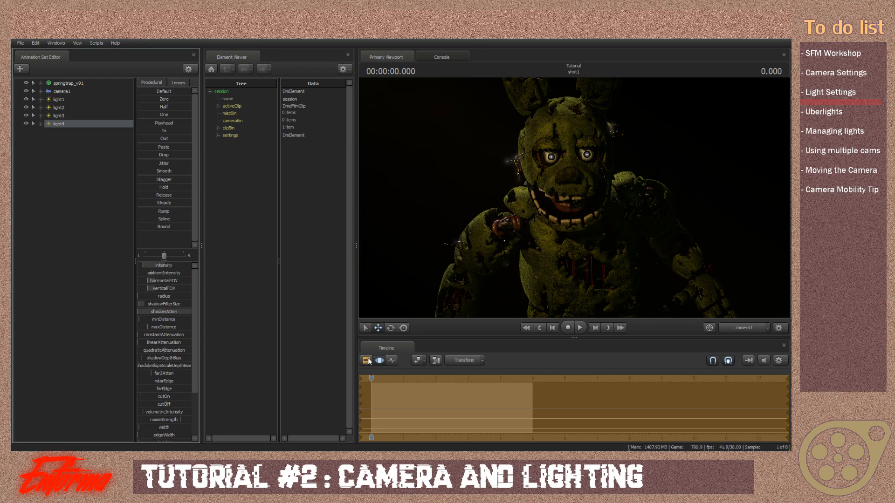
Create light5 and position it close to one side of the character, checking the result through camera1.
right_click(58, 191)
left_click(72, 203)
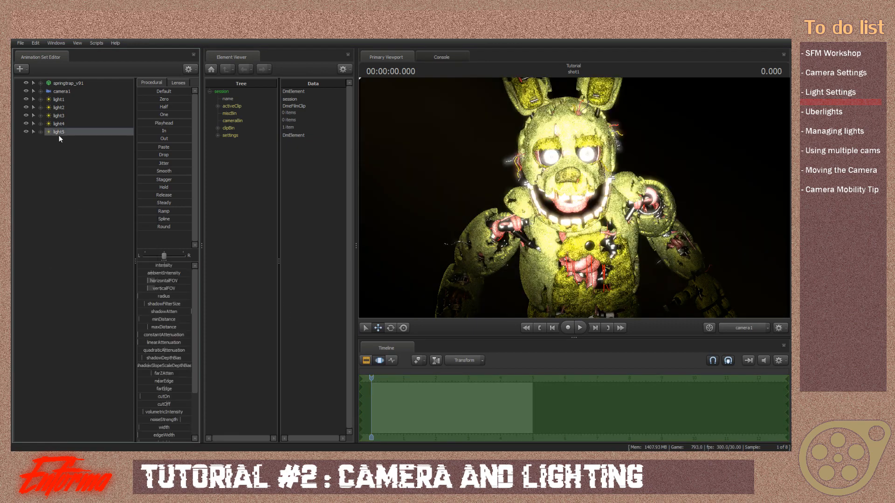
left_click_drag(573, 198, 613, 235)
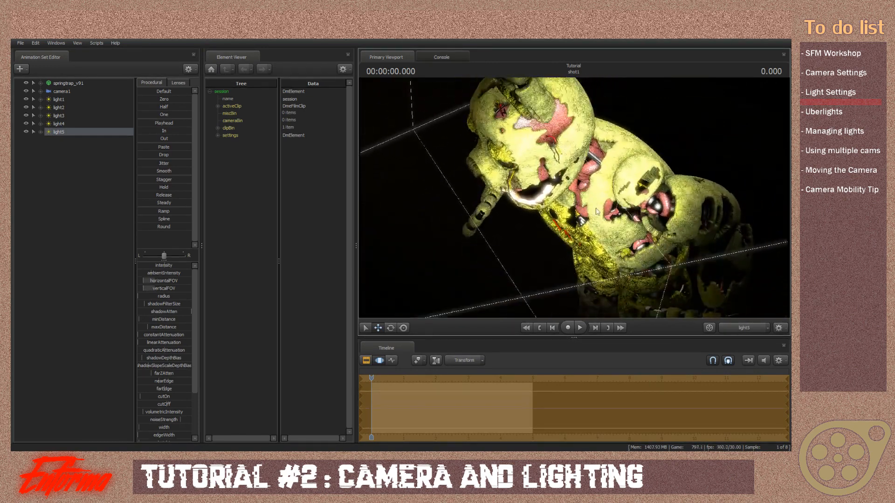
left_click(746, 328)
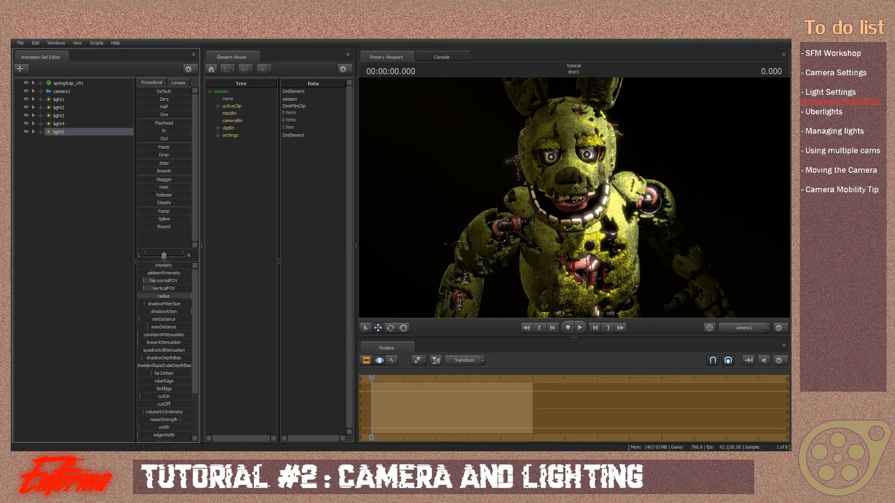
Make light5 red by lowering color_green and color_blue, reduce its intensity, and preview it in the Clip Editor.
scroll(187, 414, "down", 3)
left_click_drag(185, 408, 135, 389)
left_click_drag(196, 365, 195, 315)
left_click_drag(185, 266, 162, 267)
left_click(366, 360)
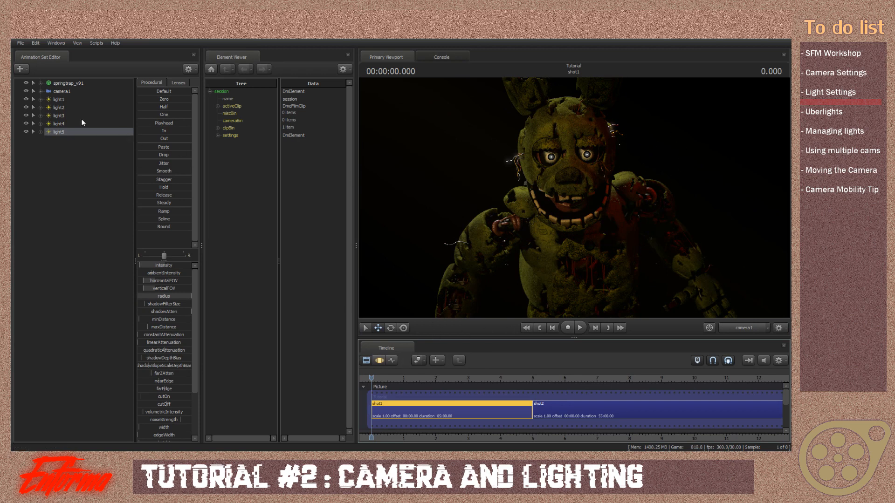
Create light6, place it behind the character, enable its volumetrics, and view the result through camera1.
left_click(62, 100)
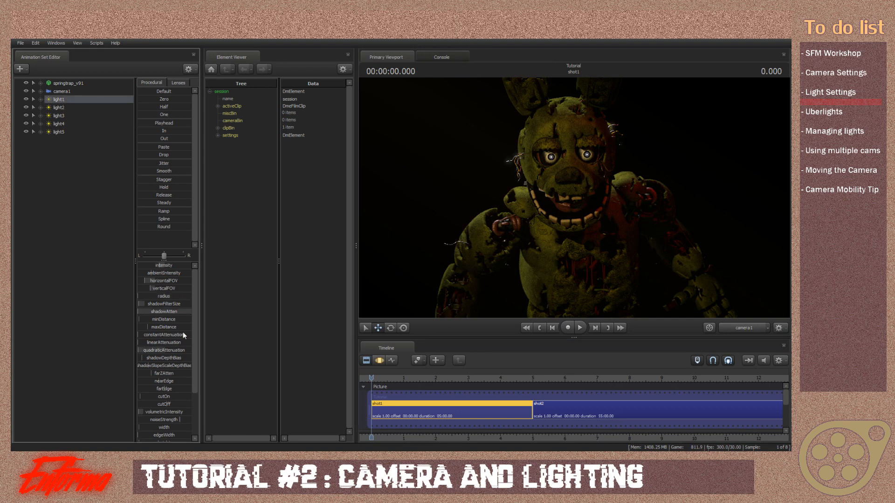
left_click(379, 360)
right_click(27, 261)
left_click(53, 271)
left_click(59, 140)
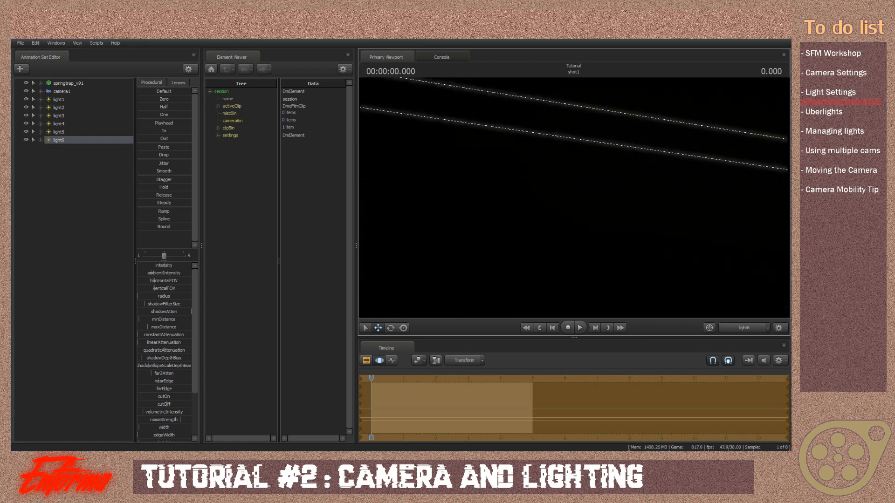
right_click(63, 141)
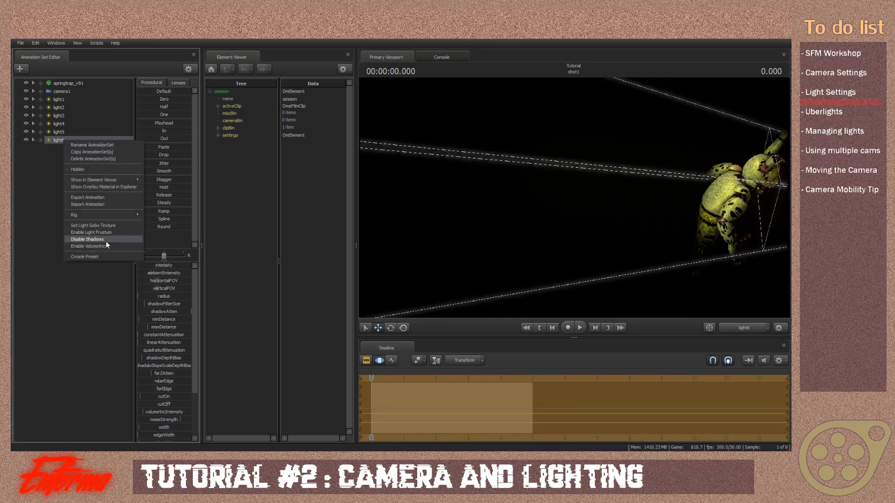
left_click(104, 247)
left_click(732, 328)
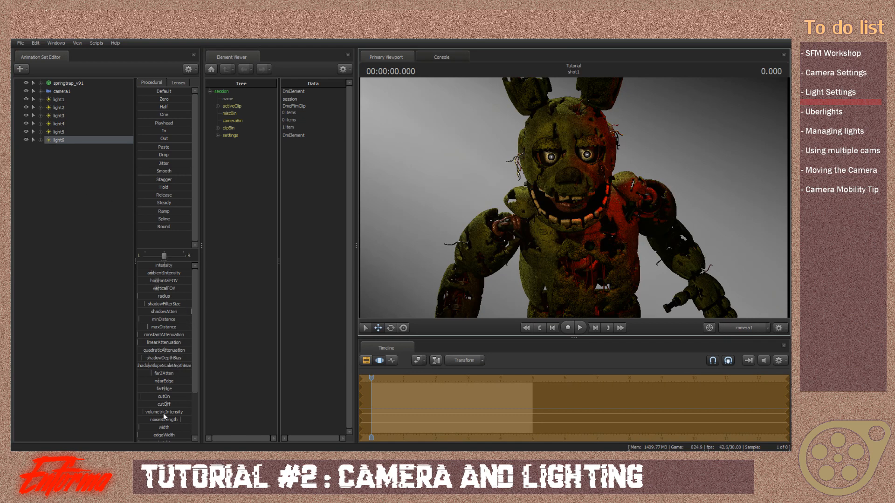
Lower light6's volumetricIntensity and intensity, reduce color_green and color_blue for a warm tint, and preview in the Clip Editor.
left_click_drag(163, 413, 157, 413)
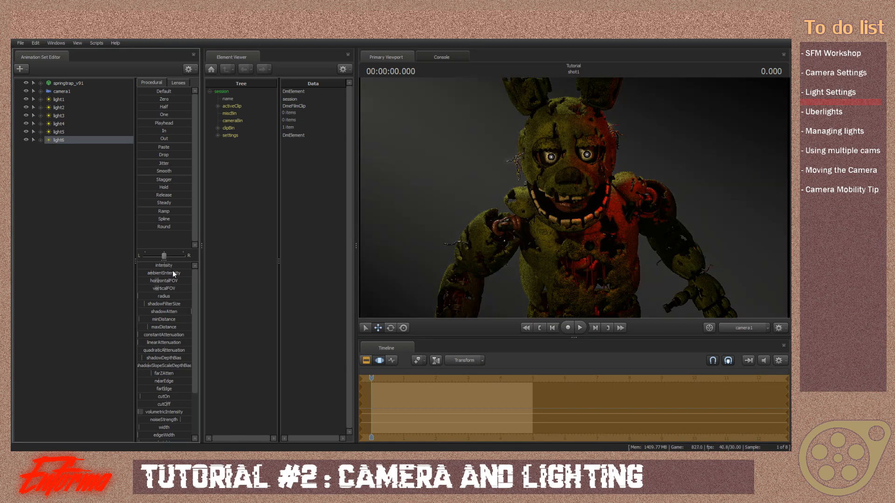
left_click_drag(169, 265, 142, 265)
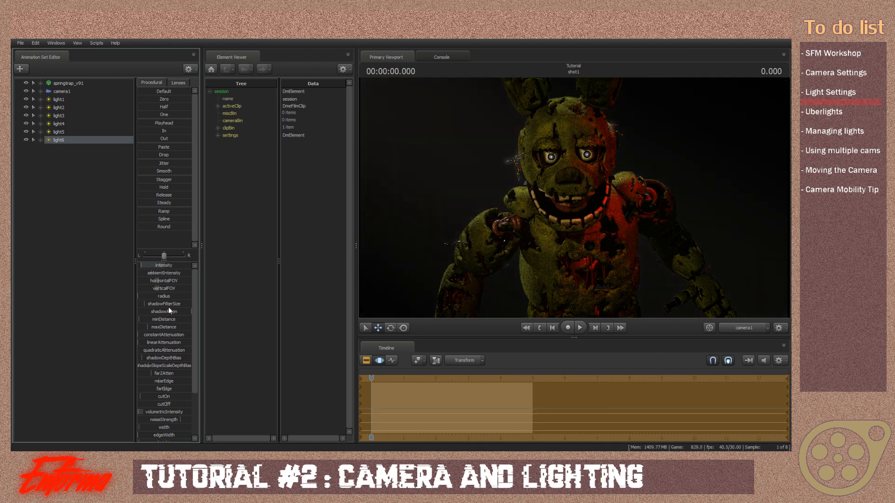
left_click_drag(196, 378, 146, 414)
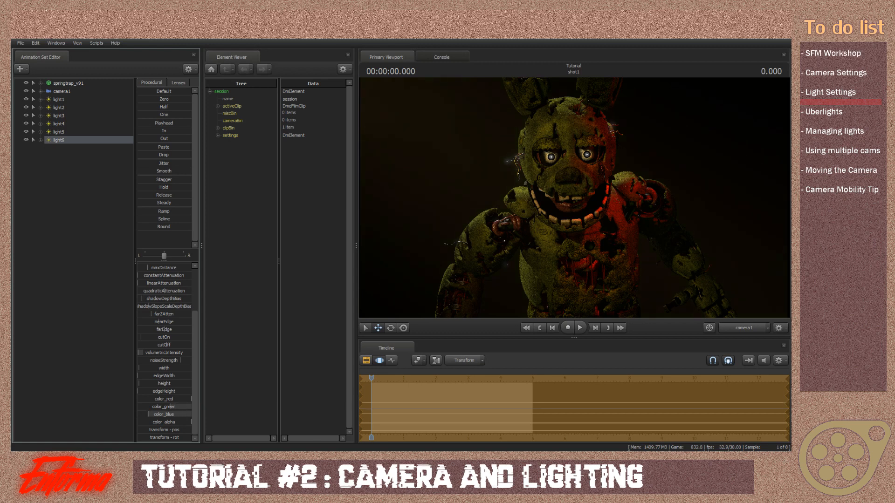
left_click(366, 360)
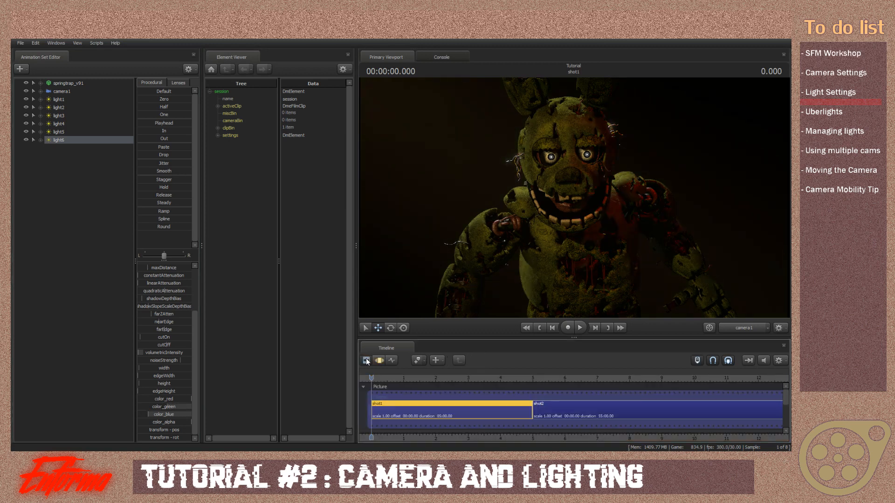
Create light7 in the Motion Editor, reposition it to cast on the character, and check the result through camera1.
left_click(378, 359)
right_click(90, 247)
left_click(118, 258)
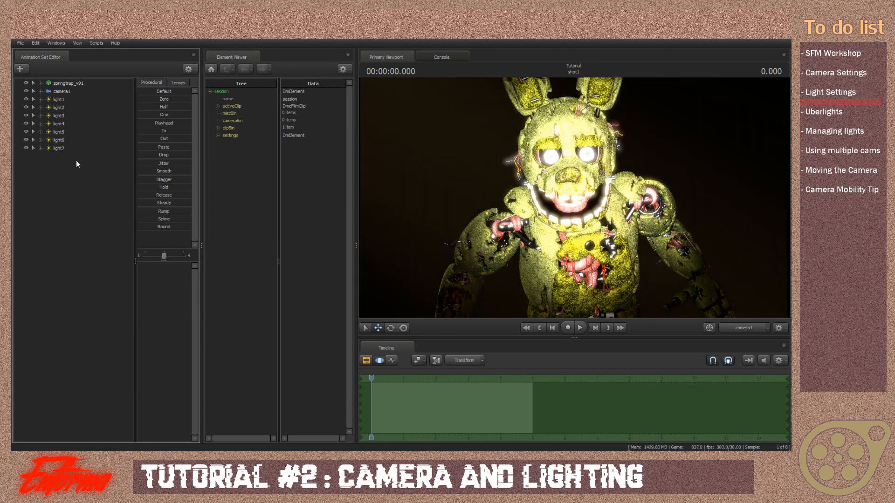
left_click(62, 147)
mouse_move(574, 199)
left_mouse_down()
mouse_move(574, 233)
mouse_move(566, 182)
mouse_move(573, 177)
mouse_move(576, 201)
left_mouse_up()
left_click(754, 326)
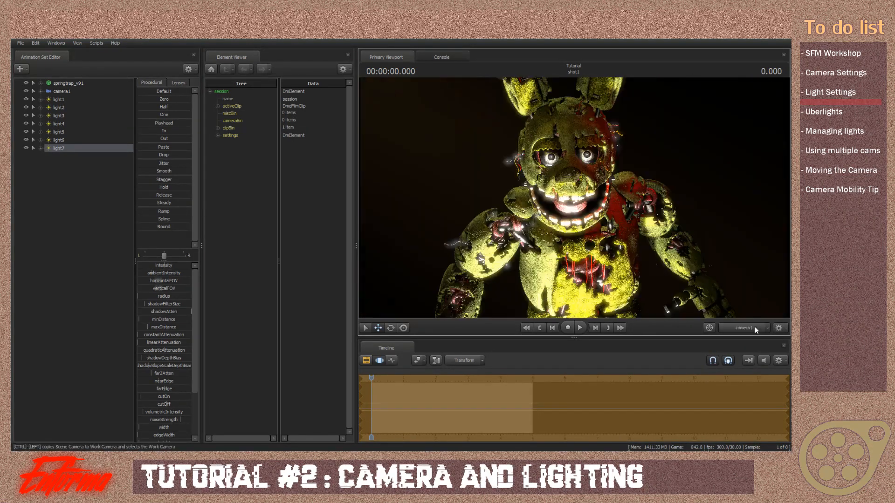
Lower light7's shadowAtten and intensity, and preview the result in the Clip Editor.
left_click_drag(178, 311, 174, 304)
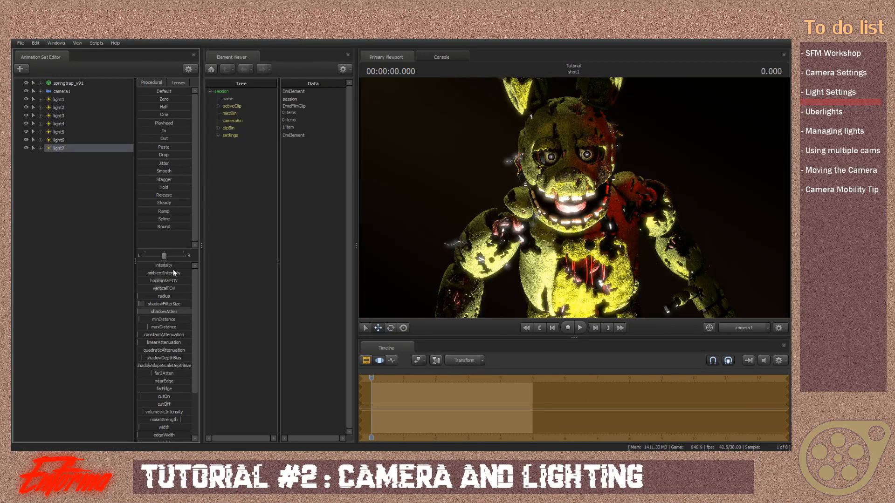
left_click_drag(173, 266, 148, 265)
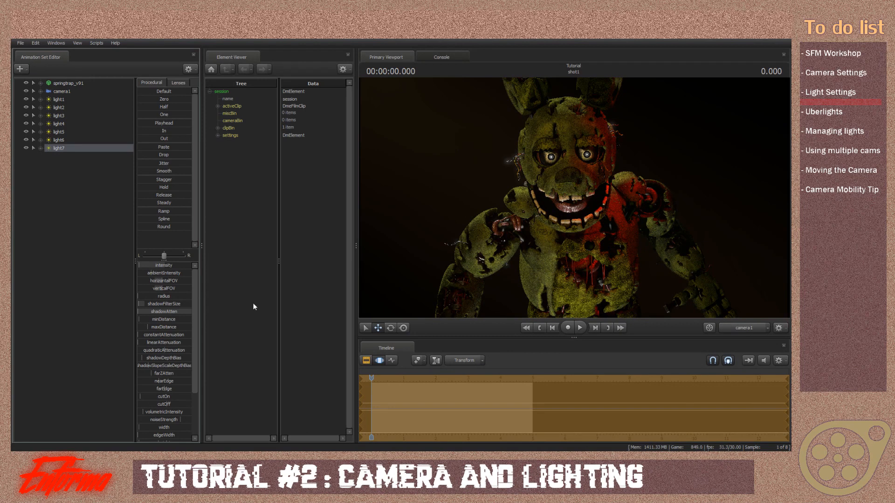
left_click(366, 361)
left_click(379, 360)
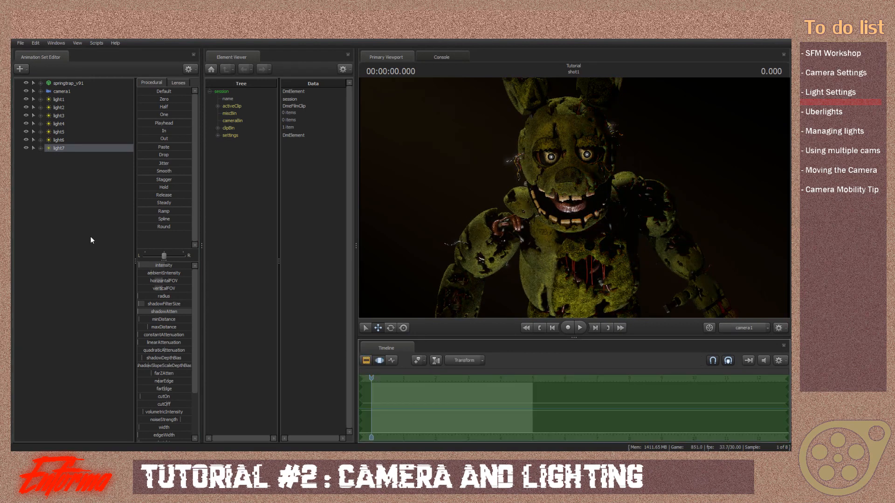
Create light8, position it to one side of the character, and view the scene through camera1.
right_click(41, 216)
left_click(74, 226)
left_click_drag(53, 157, 508, 204)
left_click_drag(508, 204, 550, 186)
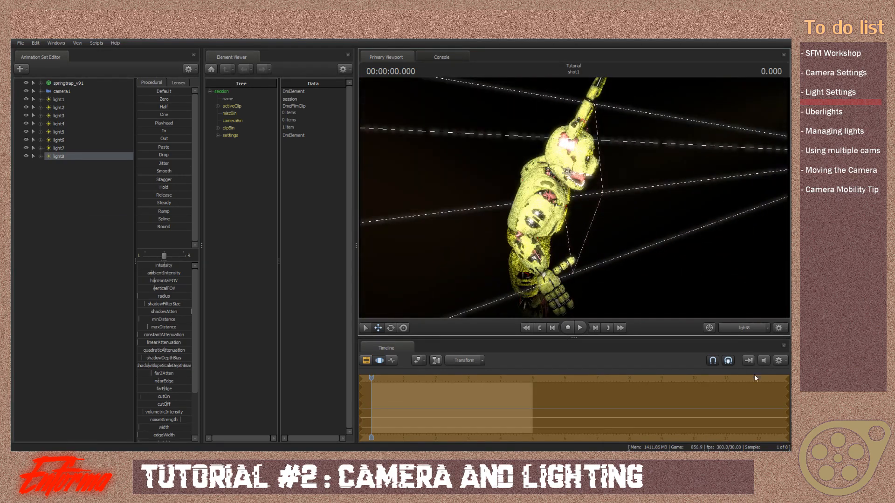
left_click(741, 328)
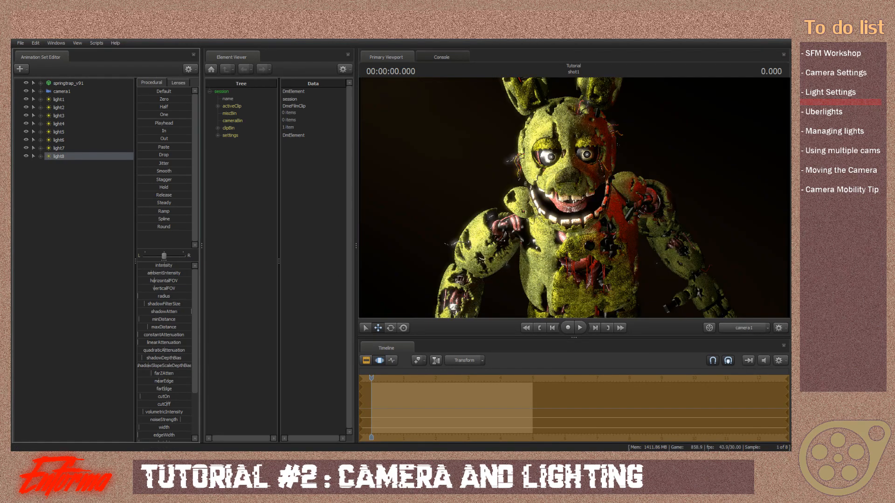
Reduce light8's shadowAtten and intensity, and preview the lighting in the Clip Editor.
mouse_move(168, 311)
left_mouse_down()
mouse_move(138, 312)
mouse_move(162, 305)
left_mouse_up()
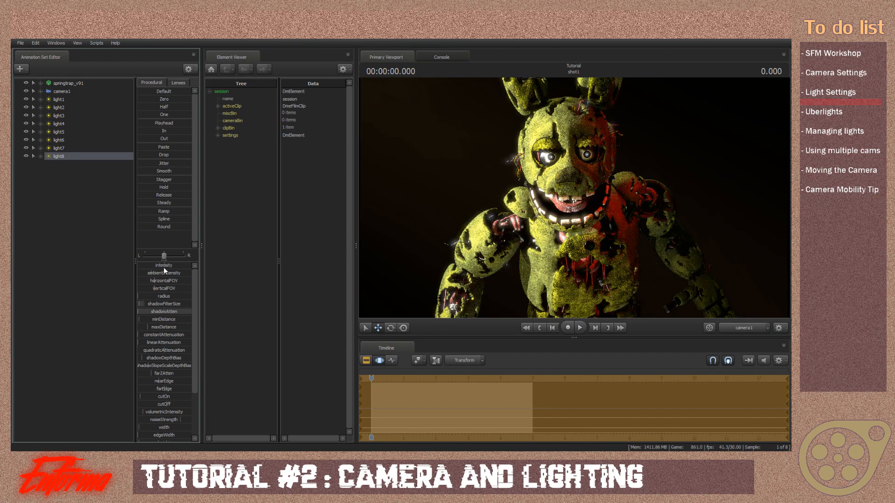
left_click_drag(170, 265, 143, 264)
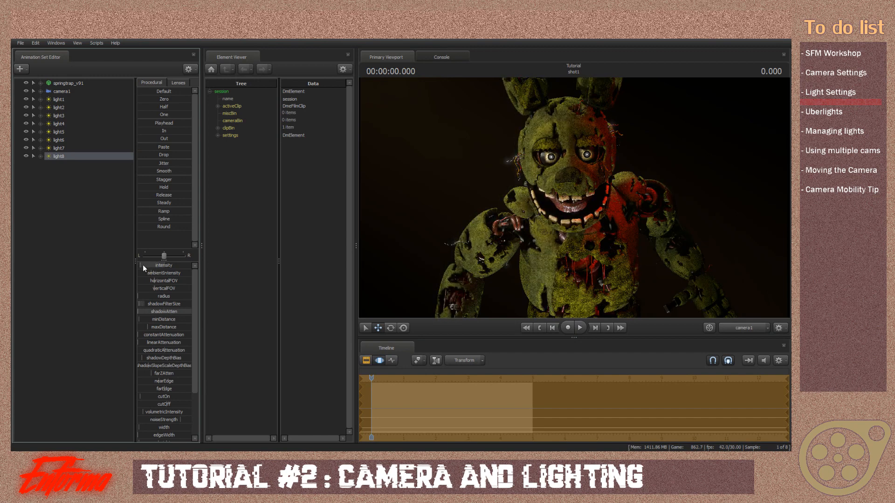
left_click(28, 190)
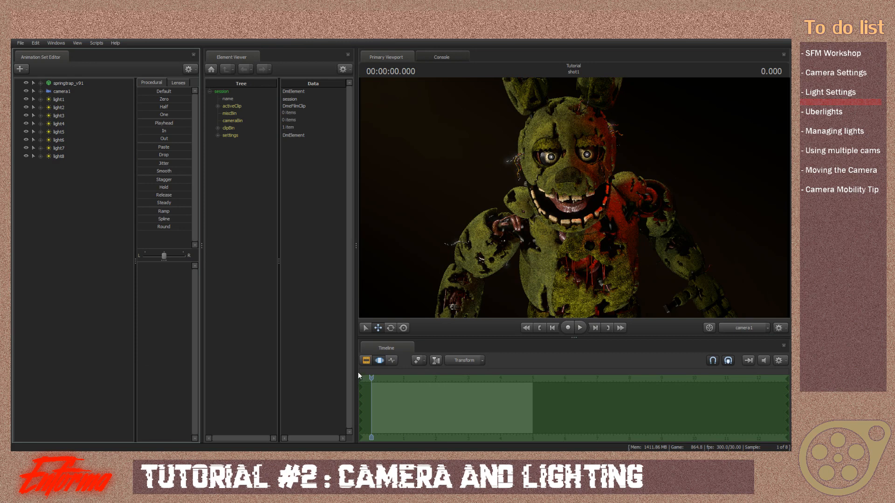
left_click(366, 361)
Try a ninth shadowed light in the scene, checking it in the Motion Editor, and delete it.
right_click(107, 249)
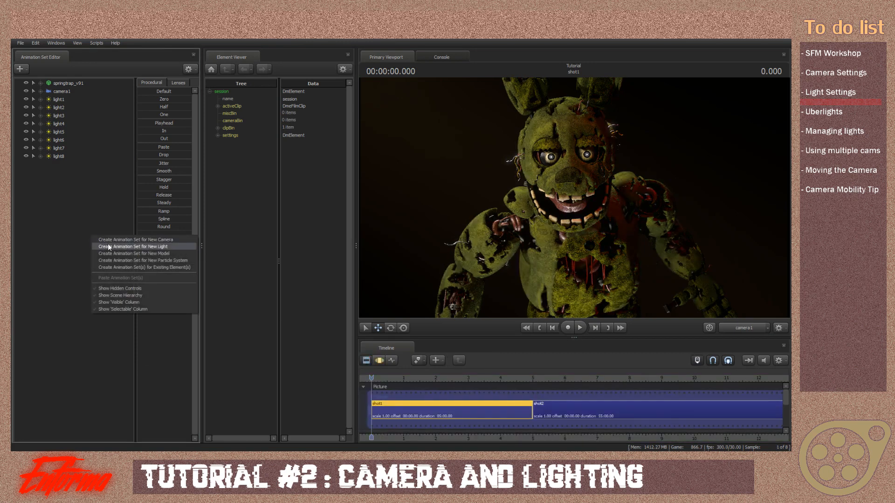
left_click(108, 243)
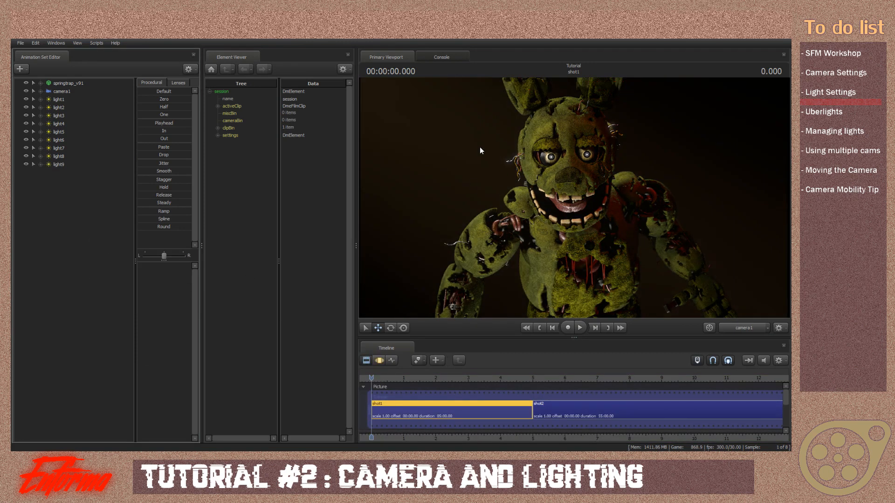
left_click(379, 359)
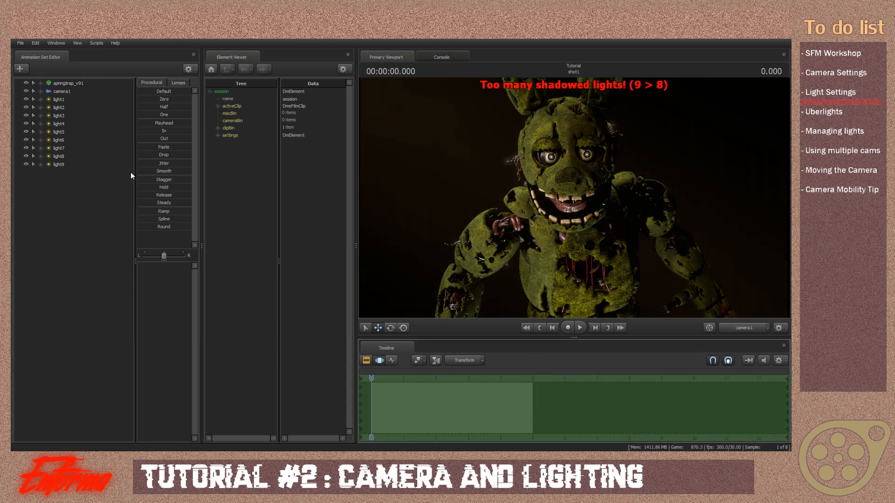
right_click(72, 167)
left_click(85, 183)
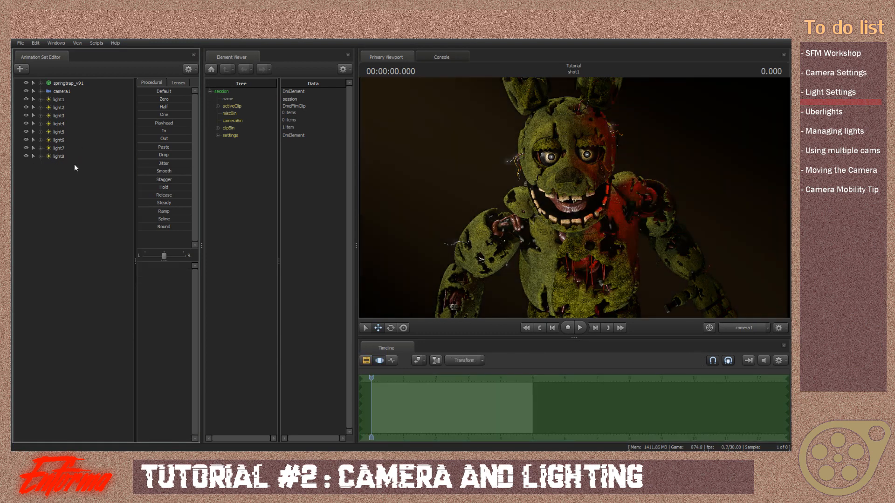
Create light9 again and disable its shadows.
right_click(61, 174)
left_click(74, 186)
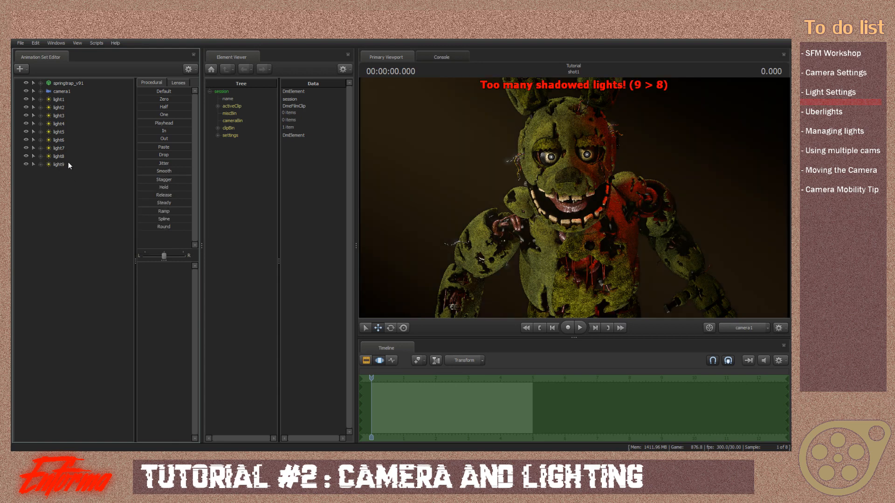
right_click(65, 164)
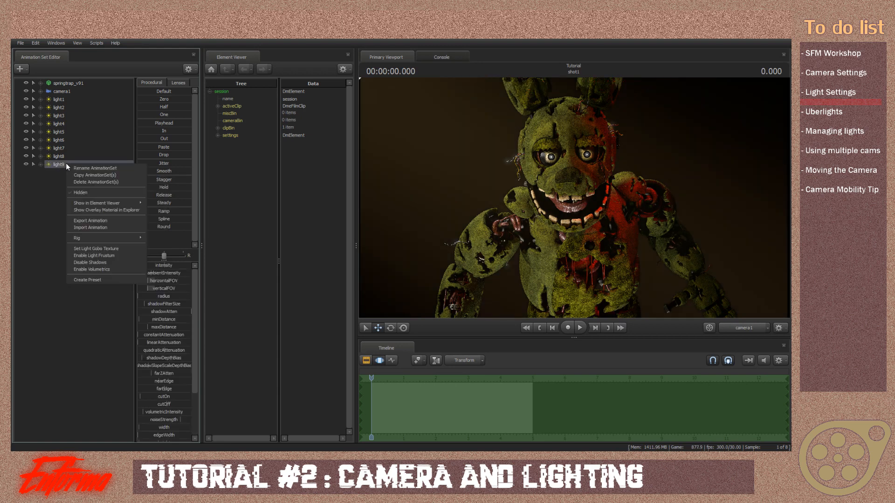
left_click(119, 262)
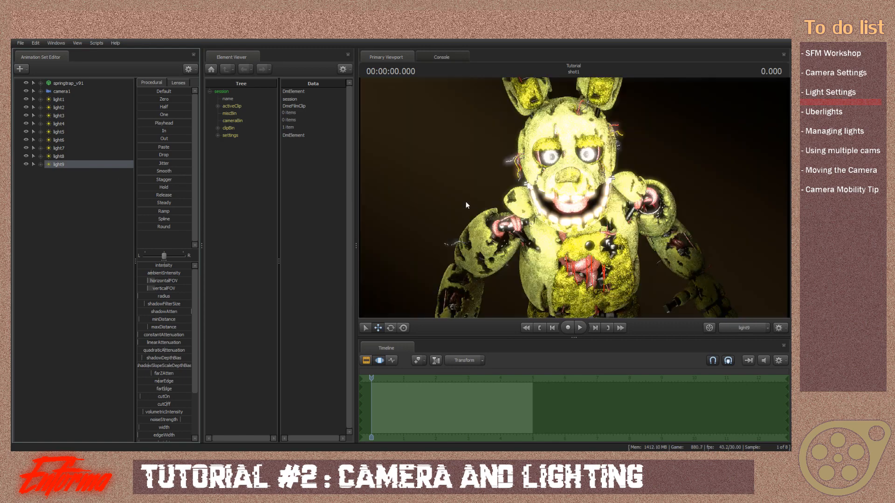
Adjust light9's position, view it through camera1, and lower its intensity.
left_click_drag(574, 198, 536, 192)
left_click(752, 325)
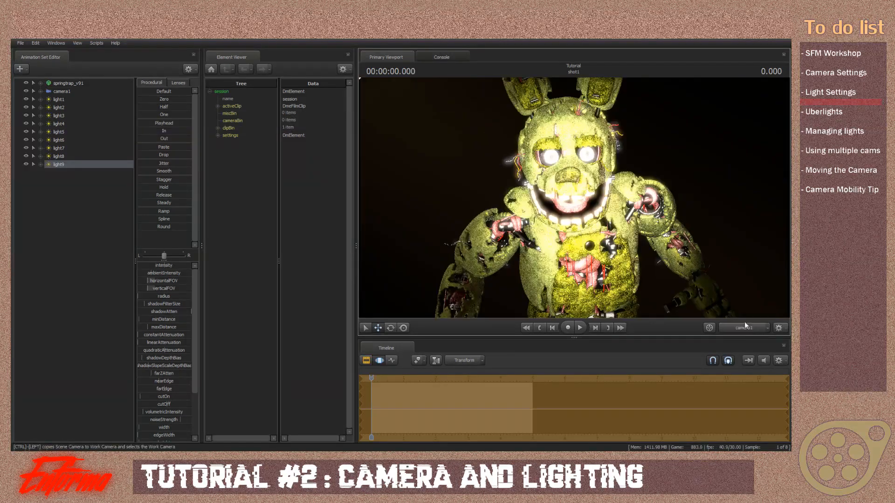
left_click_drag(174, 265, 146, 265)
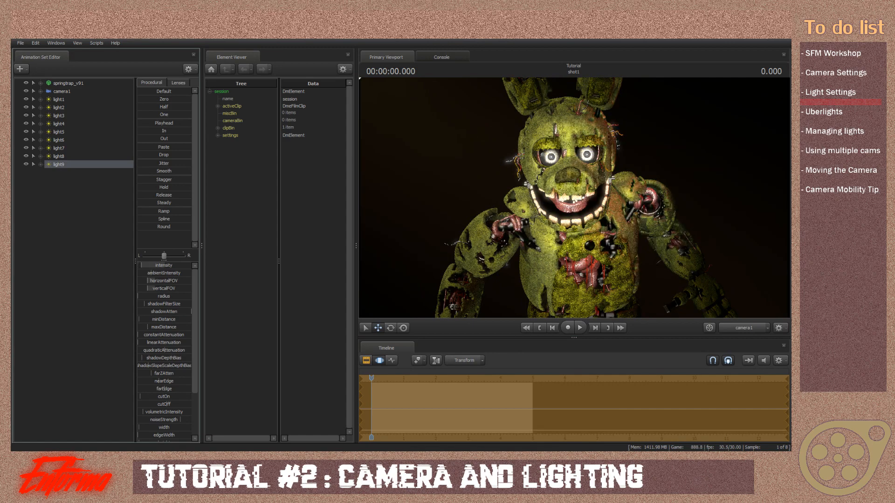
Move light9 to the character's side, narrow its field of view, and compare the work camera and camera1 views.
left_click_drag(62, 166, 531, 233)
key("w")
scroll(536, 233, "up", 10)
left_click(744, 328)
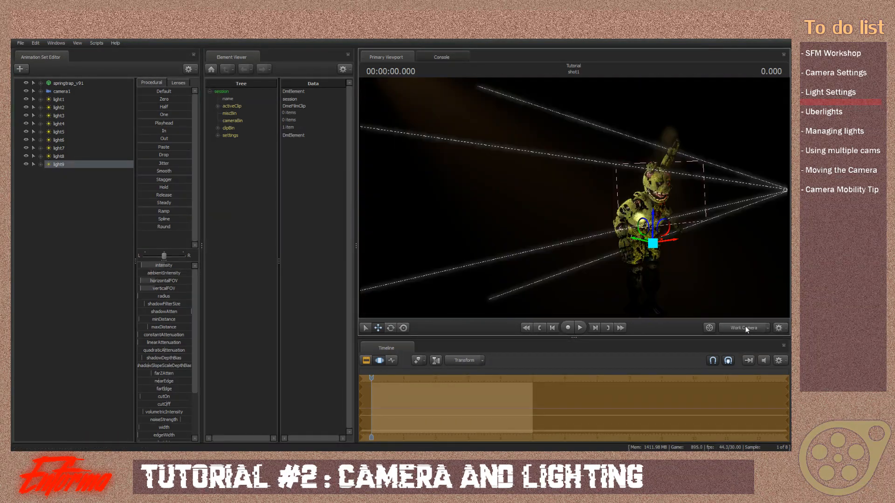
left_click(744, 328)
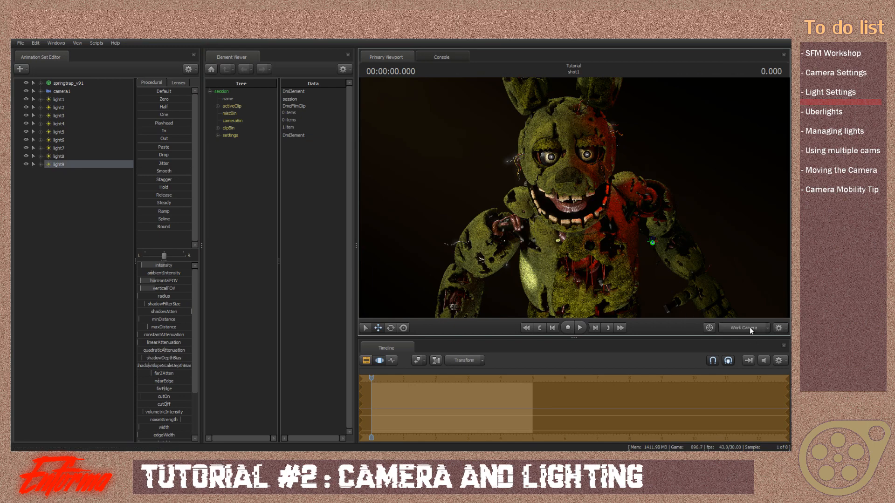
Examine up close with the work camera how unshadowed light9 falls on the character's torso, and return to camera1.
left_click(744, 328)
key("w")
left_click_drag(574, 198, 574, 205)
key("s")
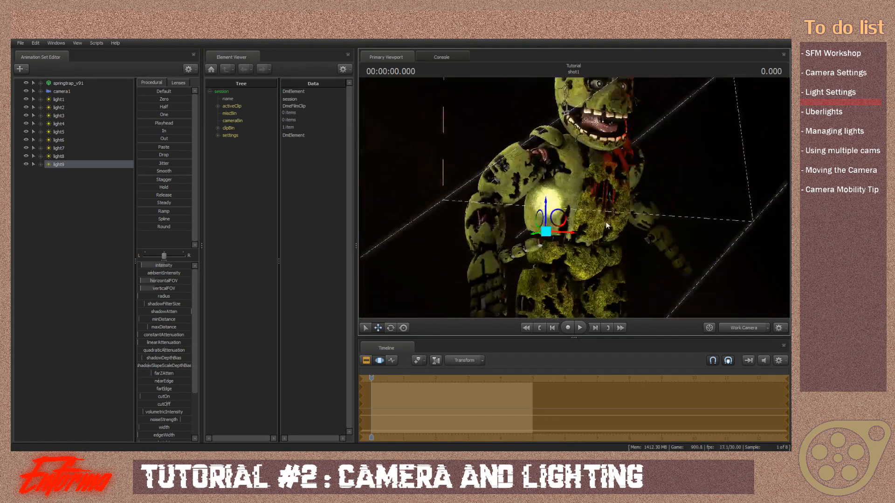
left_click(745, 328)
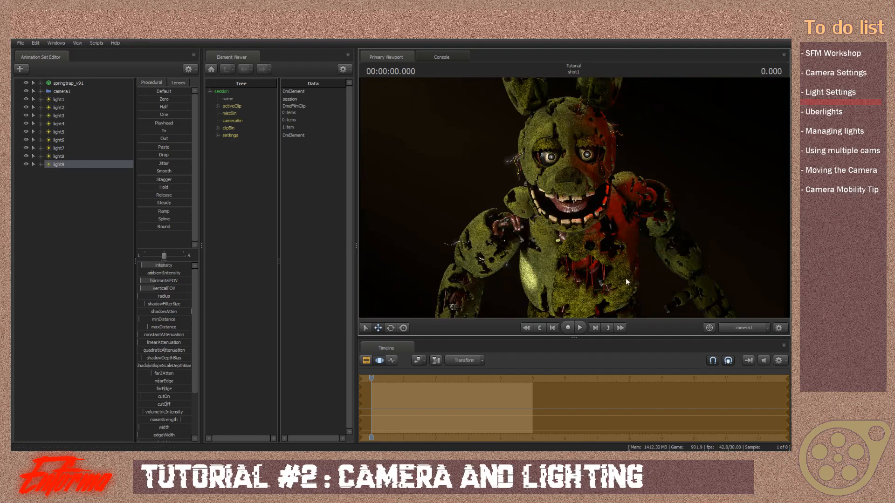
Delete light9, and delete light6, light7 and light8 together.
right_click(68, 165)
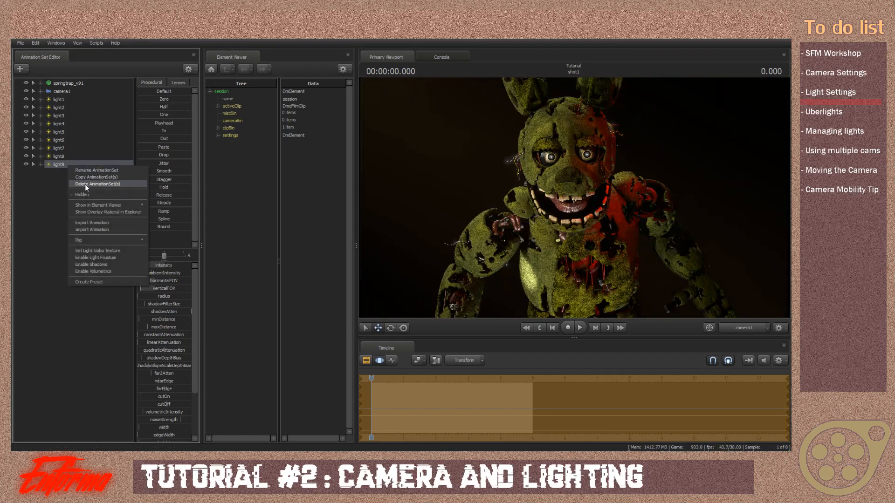
left_click(84, 184)
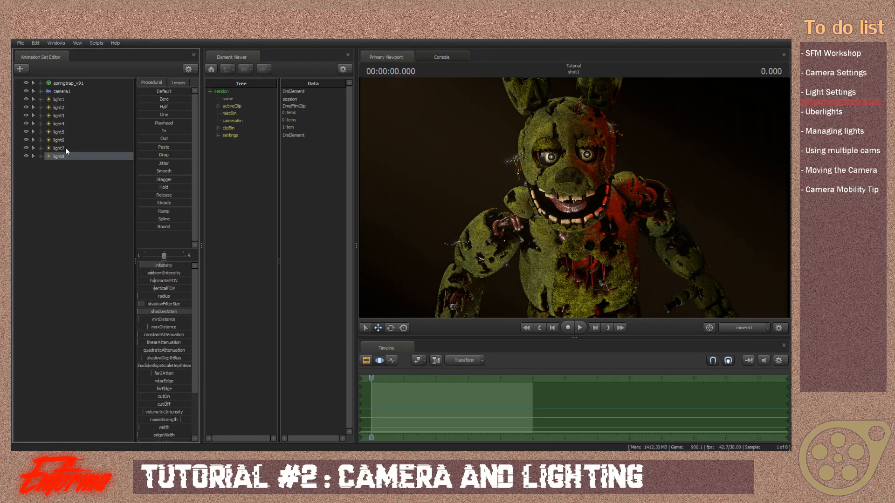
left_click(65, 148, "ctrl")
left_click(68, 142, "ctrl")
right_click(68, 142)
left_click(88, 161)
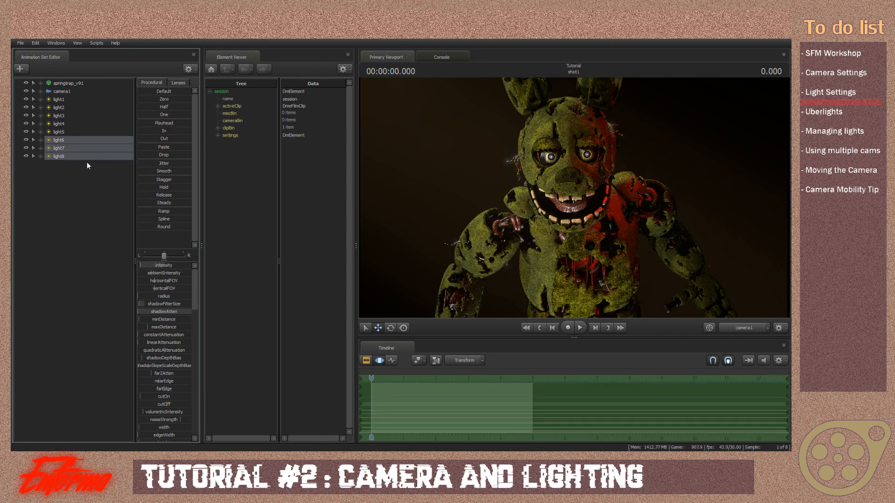
Preview the scene in the Clip Editor, hiding and showing light4, light2 and light5 to compare their effects.
left_click(367, 360)
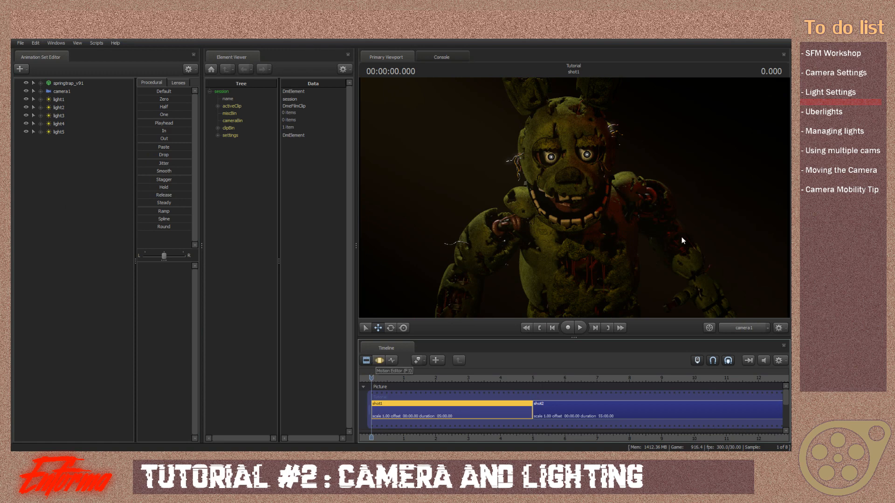
left_click(26, 123)
left_click(26, 124)
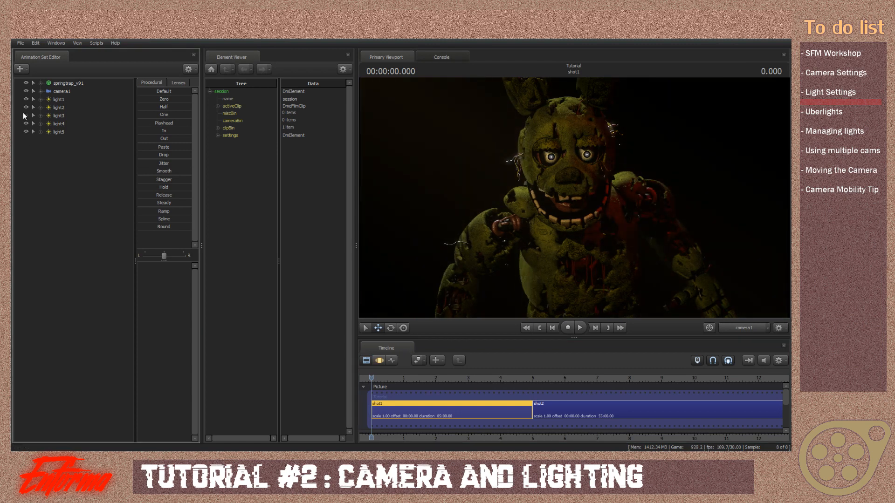
left_click(25, 108)
left_click(26, 108)
left_click(27, 131)
left_click(27, 131)
Disable light5's shadows and preview the result in the Clip Editor.
right_click(62, 134)
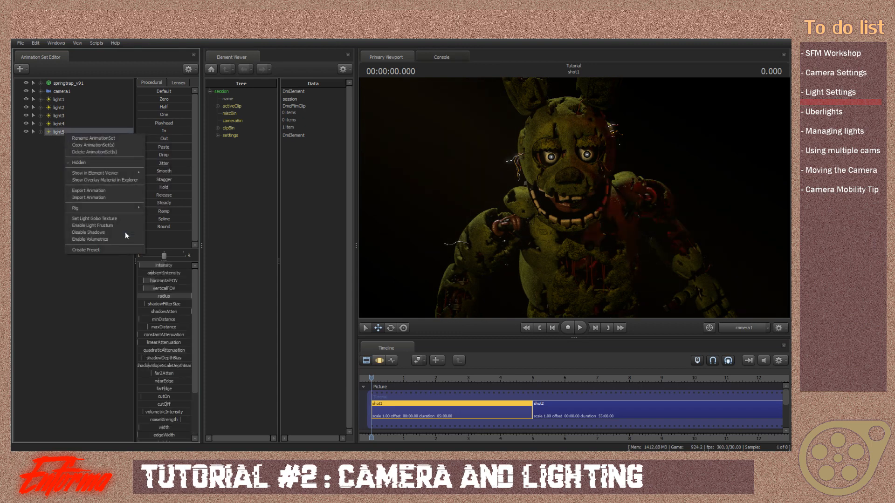
left_click(116, 233)
left_click(367, 361)
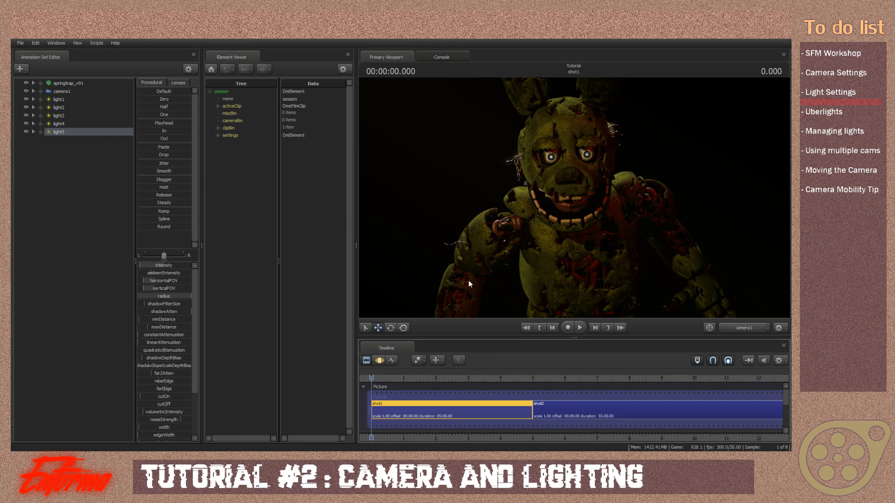
Re-enable light5's shadows and refresh the Clip Editor preview.
right_click(54, 135)
left_click(91, 236)
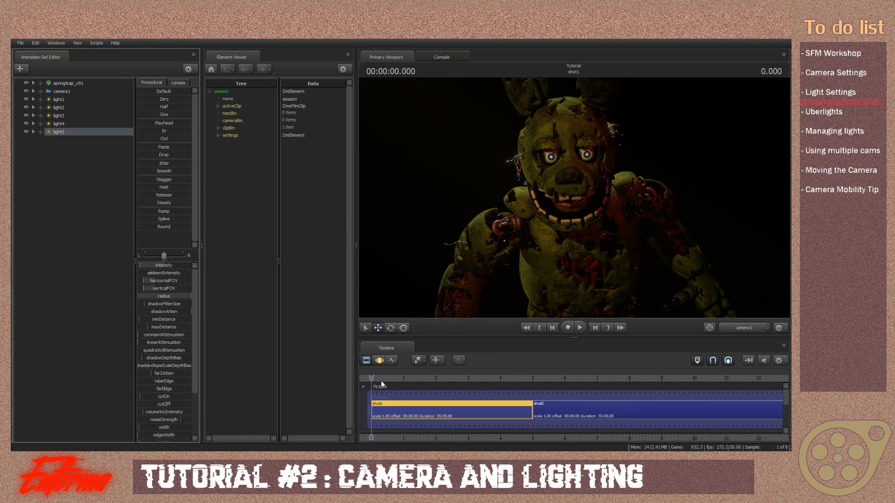
left_click(378, 361)
left_click(367, 361)
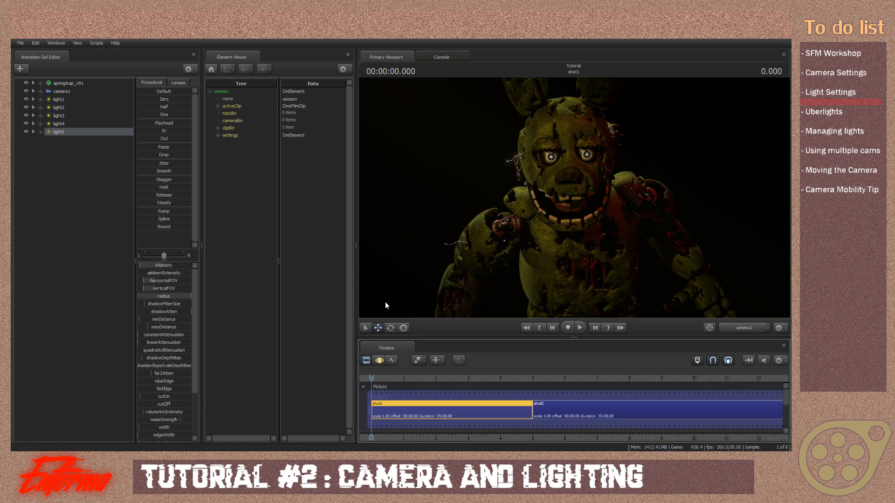
Try lowering light5's farZAtten in the Motion Editor, and undo the change.
left_click(380, 361)
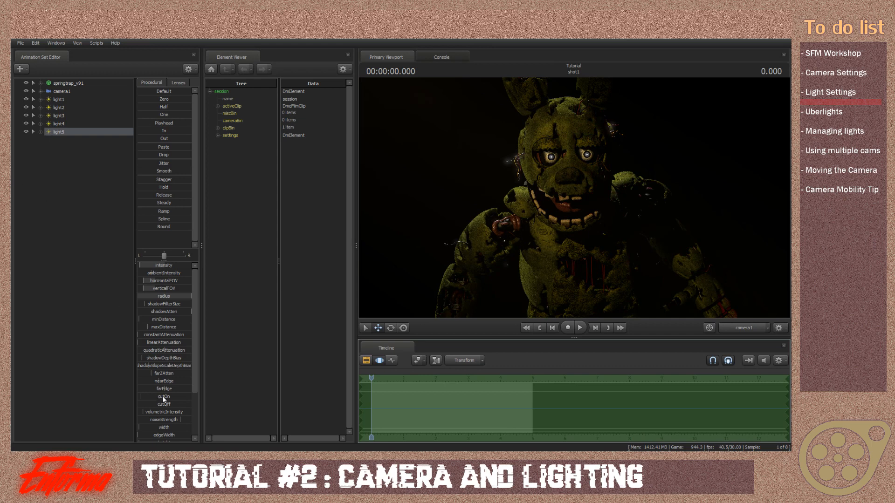
left_click_drag(154, 373, 138, 373)
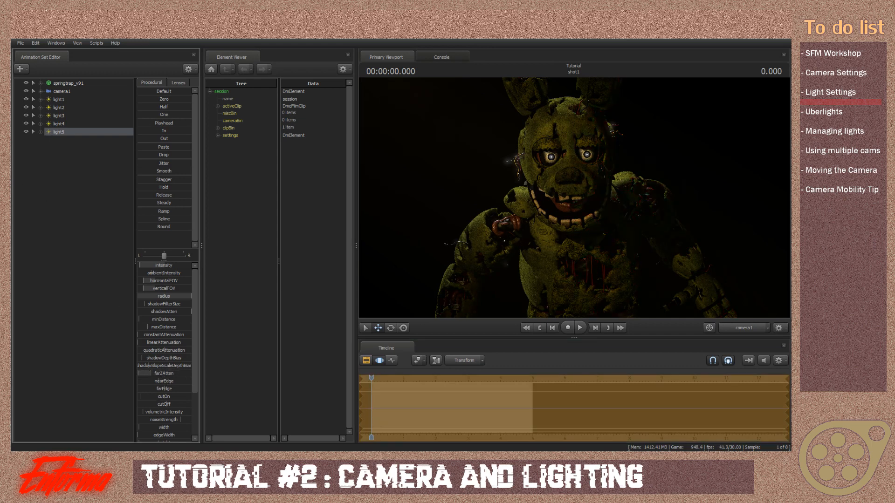
key("ctrl+z")
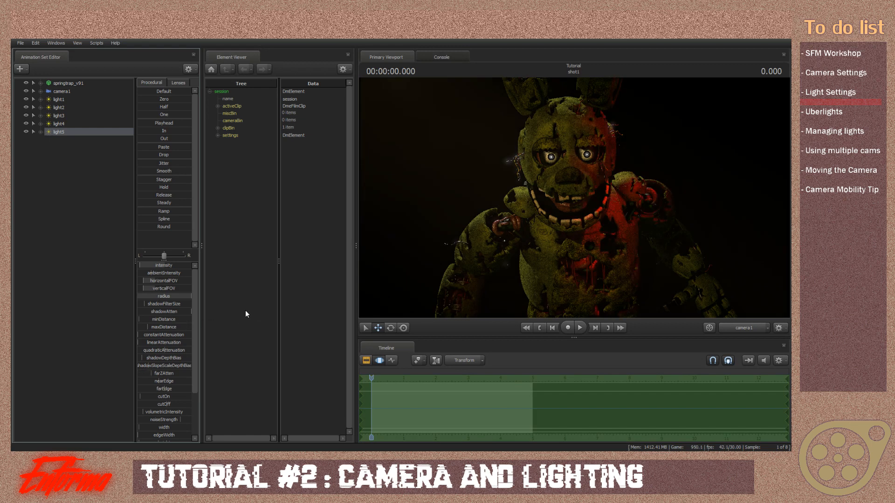
Create a new light in the Animation Set Editor and select it.
left_click(78, 175)
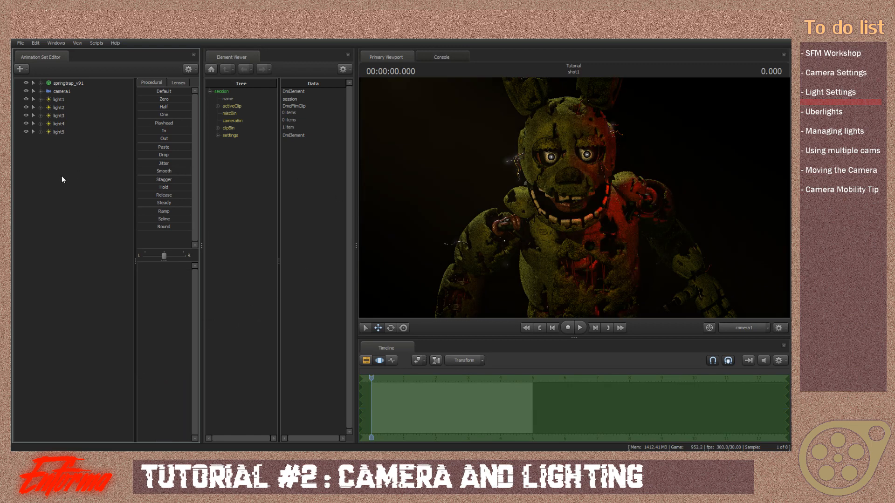
right_click(71, 164)
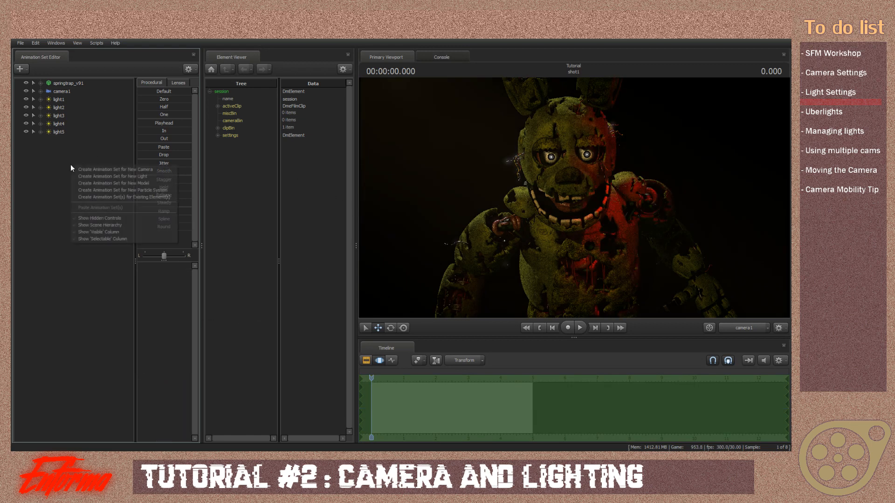
left_click(99, 176)
left_click(63, 140)
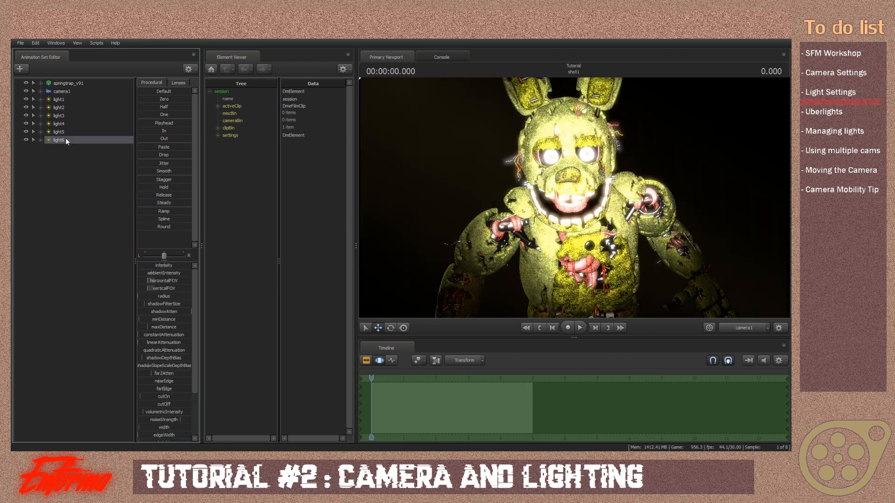
Filter the gobo textures for flashlight images and apply the ringed gobo_essentials texture to light6.
right_click(66, 139)
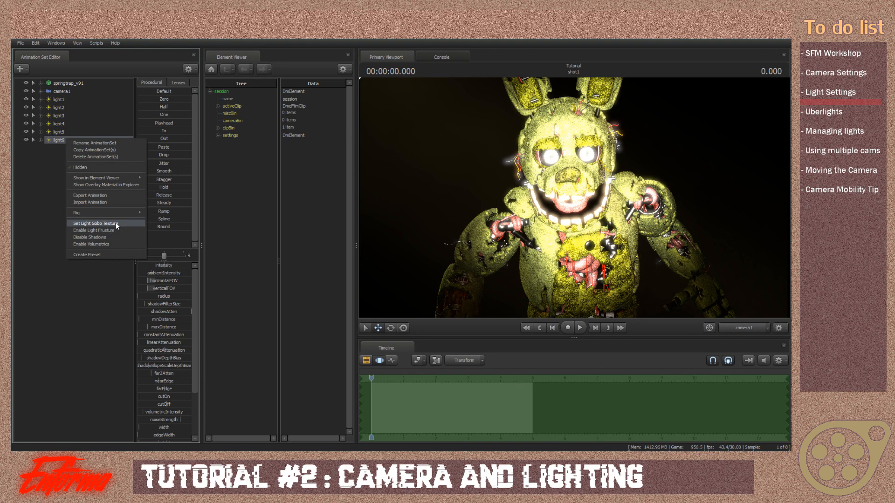
left_click(116, 224)
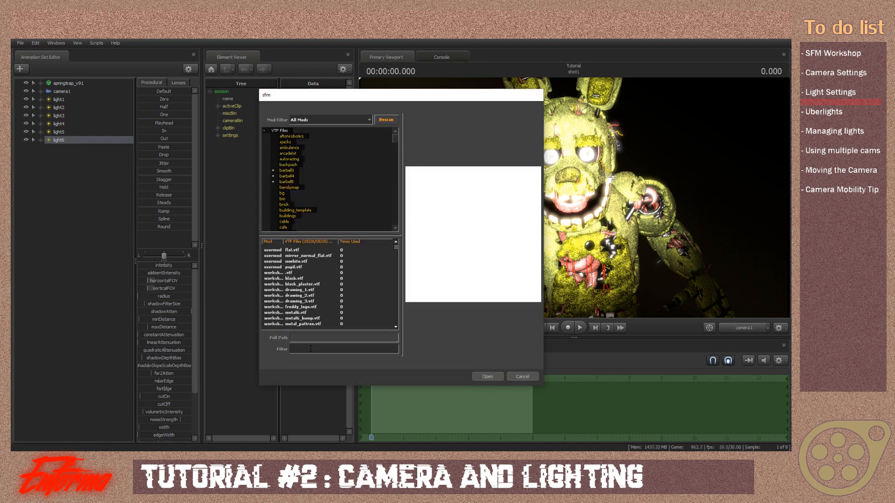
type("flashl")
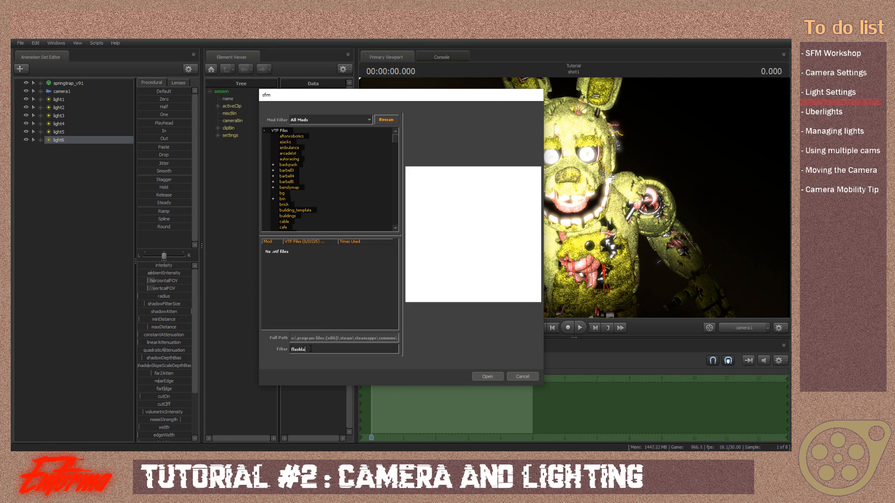
left_click(331, 261)
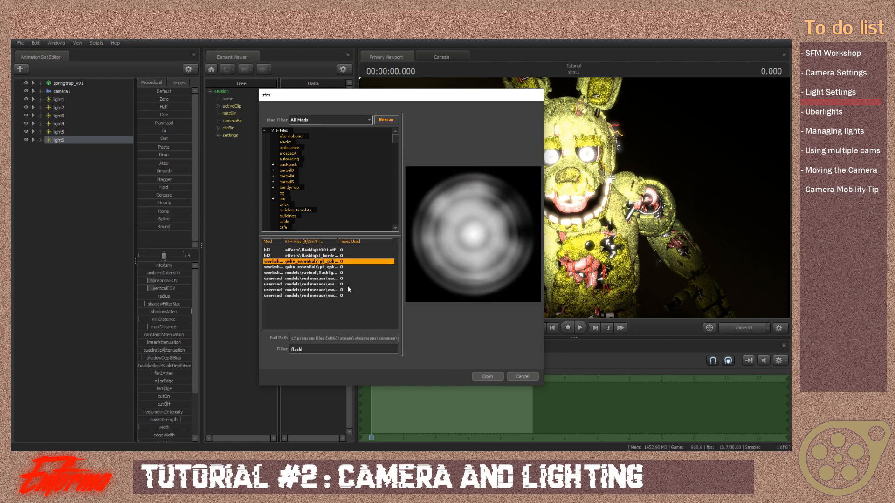
left_click(487, 377)
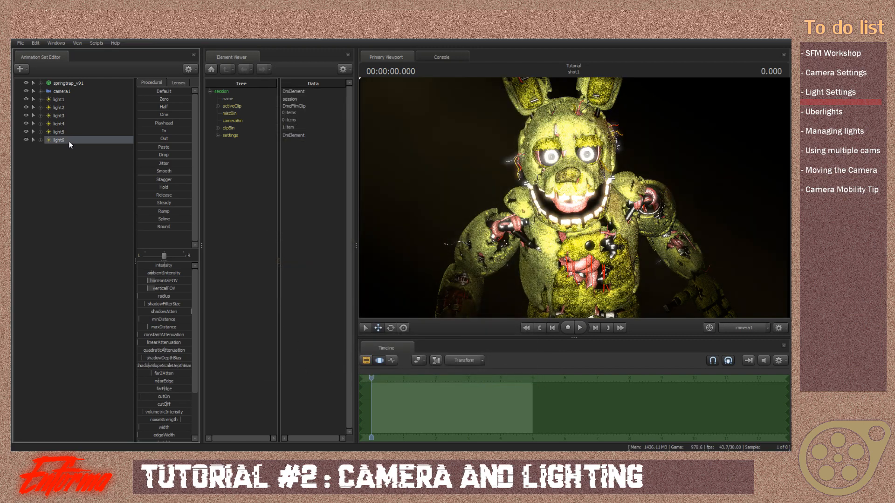
Look through light6, place it in front of the character with a narrower beam, and return to camera1.
left_click_drag(69, 144, 579, 203)
key("w")
key("s")
key("w")
key("s")
key("w")
key("s")
key("w")
left_click(741, 330)
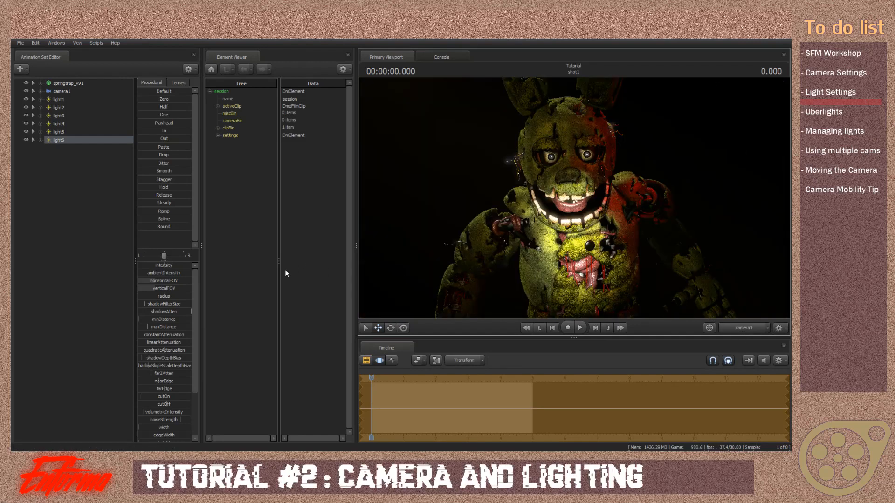
Reposition light6 through its own view to light the character from the side, and adjust its intensity.
mouse_move(158, 266)
left_mouse_down()
mouse_move(150, 265)
mouse_move(159, 265)
left_mouse_up()
left_click_drag(86, 141, 494, 170)
left_click_drag(513, 181, 502, 175)
scroll(574, 203, "down", 5)
mouse_move(574, 203)
left_mouse_down()
mouse_move(554, 212)
mouse_move(570, 201)
left_mouse_up()
left_click_drag(143, 265, 158, 265)
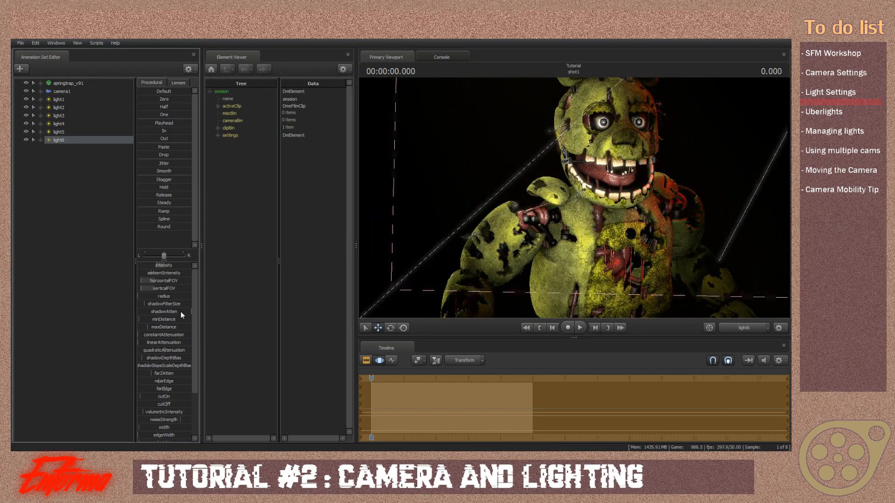
Adjust light6's shadowAtten, reduce its green and blue color, and preview the camera1 view in the Clip Editor.
left_click_drag(182, 313, 144, 314)
left_click(734, 327)
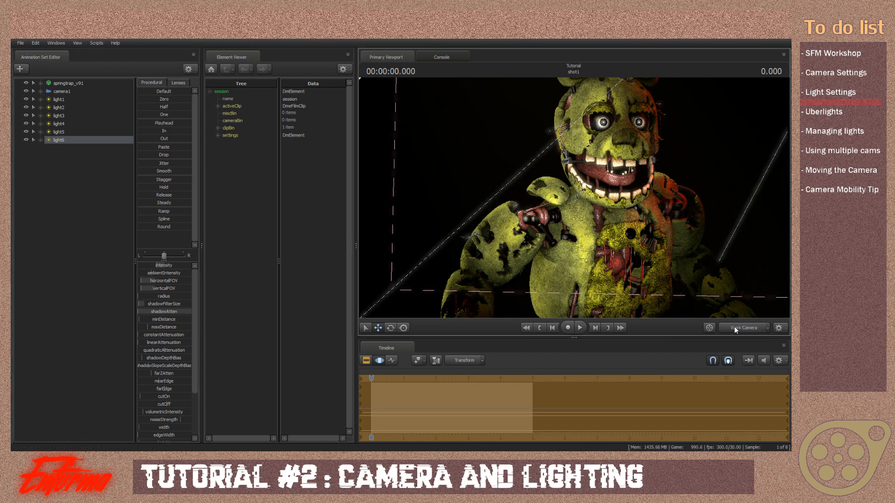
left_click_drag(197, 367, 192, 417)
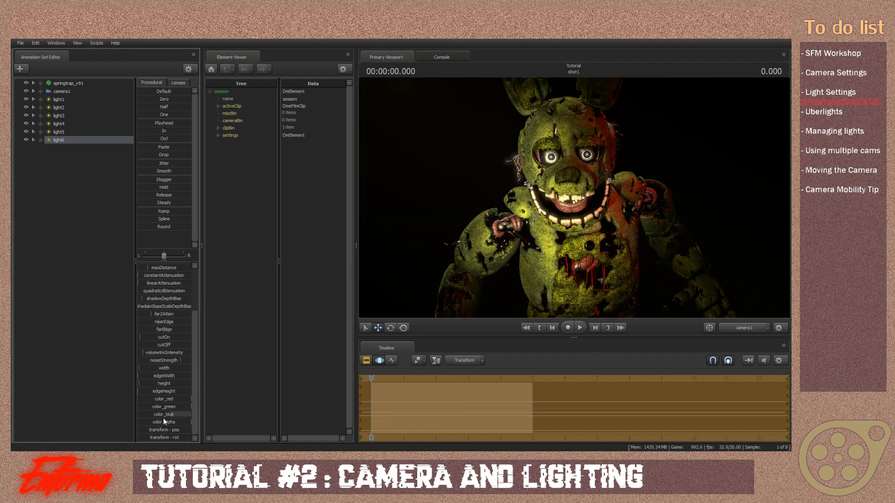
left_click(366, 360)
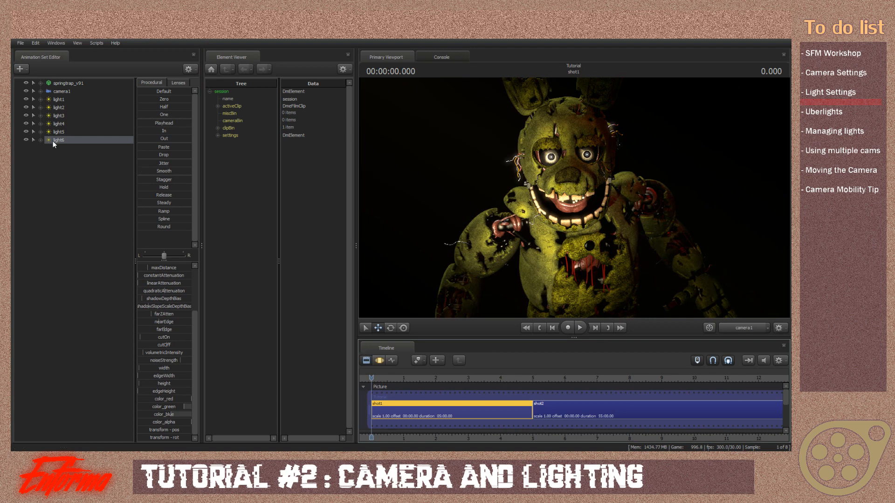
Delete the flashlight-textured light6 and create a fresh light in its place.
right_click(74, 141)
left_click(100, 160)
right_click(83, 167)
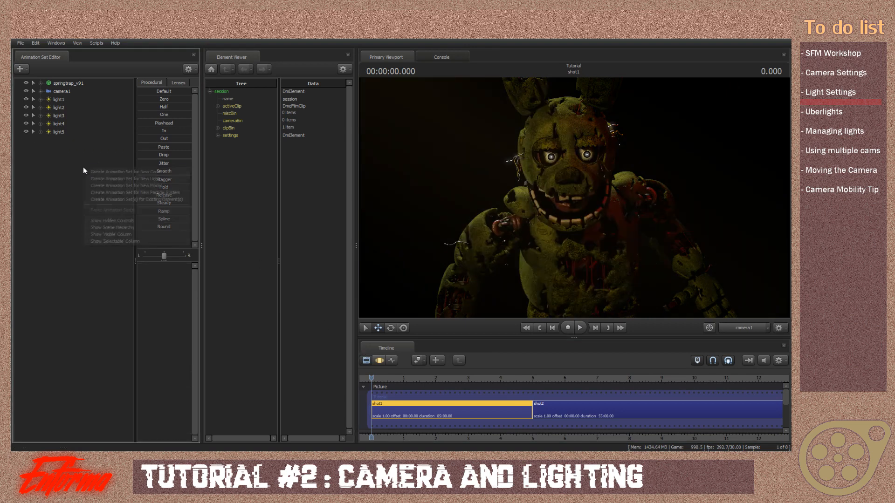
left_click(99, 178)
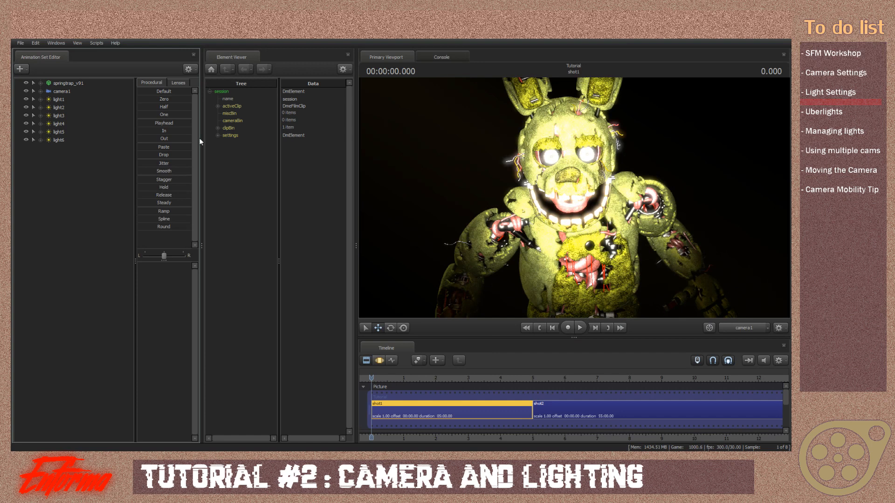
Search the gobo textures for light6 with the filter "turn back", and clear the filter.
right_click(90, 142)
left_click(145, 229)
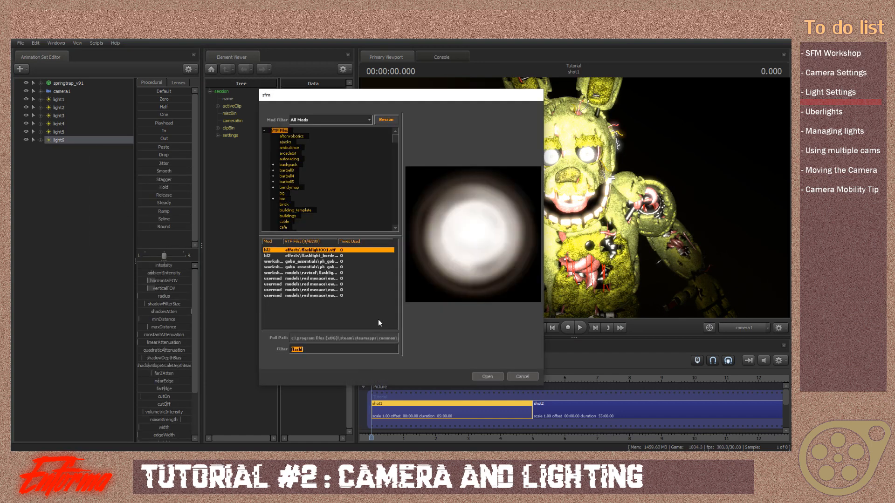
key("BackSpace")
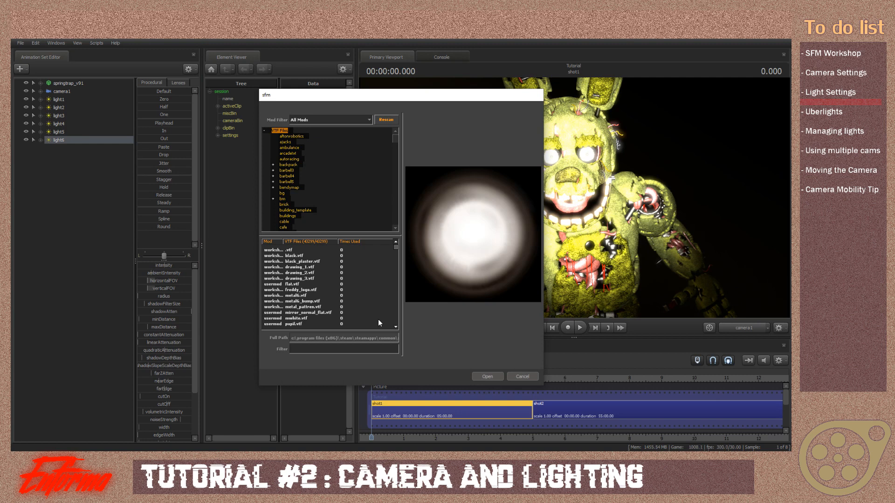
type("turn back")
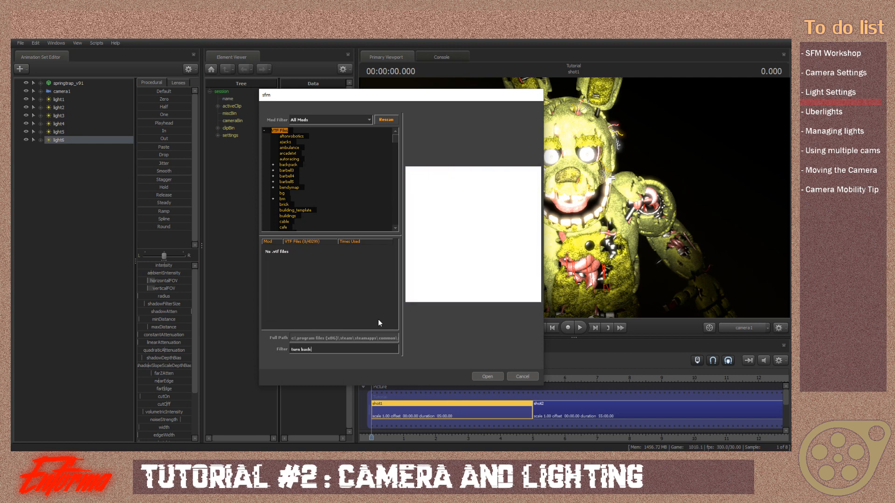
key("BackSpace")
key("BackSpace")
key("BackSpace")
key("BackSpace")
key("BackSpace")
key("BackSpace")
key("BackSpace")
key("BackSpace")
key("BackSpace")
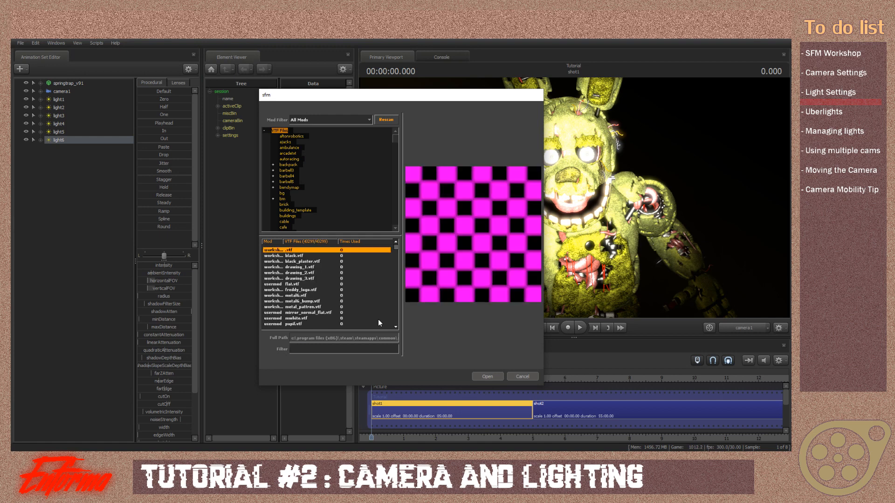
Filter the textures for "animated by" and apply the "Animated by Enforma" image as light6's gobo.
type("animate")
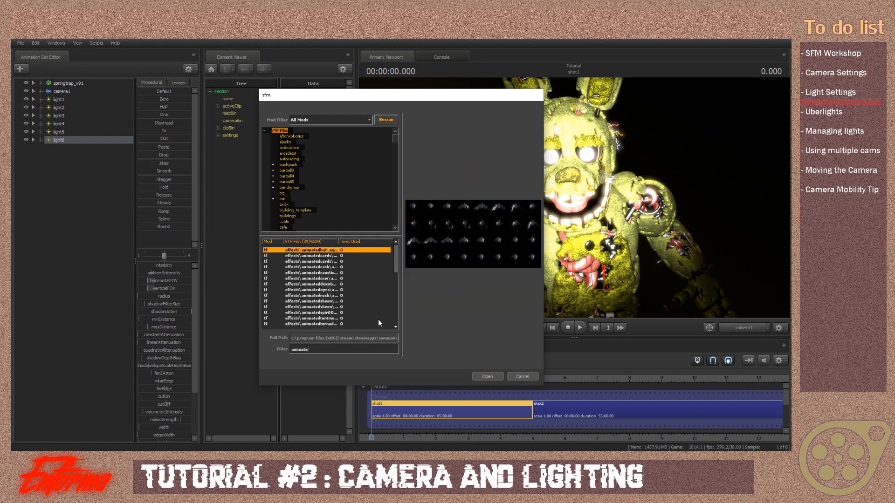
type("d by")
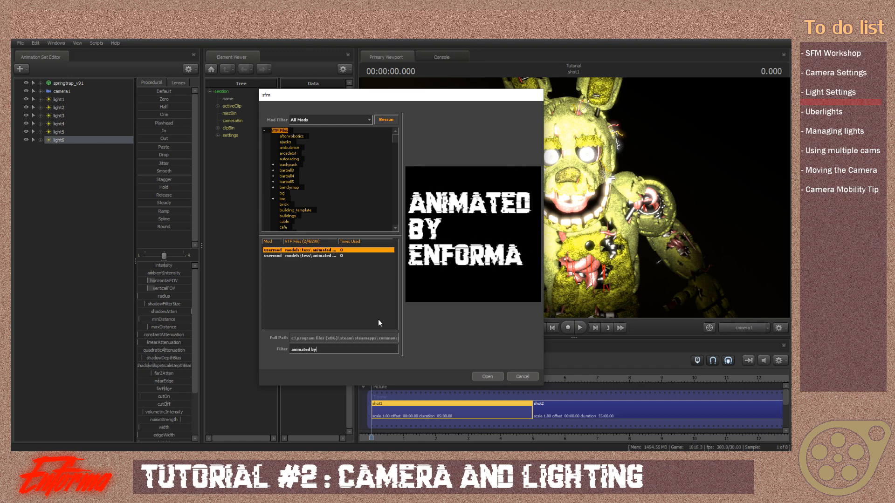
left_click(336, 255)
left_click(335, 251)
left_click(485, 376)
Position light6 and narrow its beam in the Motion Editor to project the text onto the character, and return to camera1.
left_click_drag(60, 136, 499, 151)
left_click(379, 361)
mouse_move(513, 219)
left_mouse_down()
mouse_move(536, 218)
mouse_move(518, 224)
left_mouse_up()
key("s")
scroll(517, 222, "up", 5)
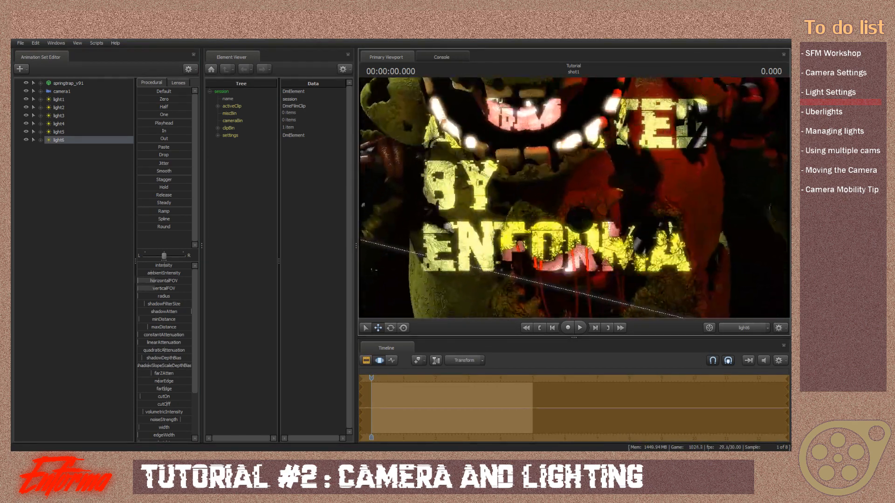
left_click(732, 326)
left_click(731, 326)
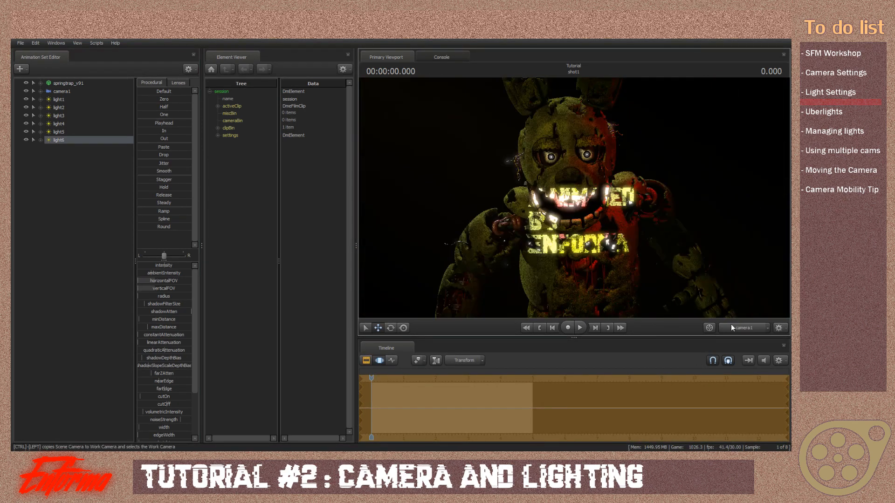
Preview the projected text in the Clip Editor and adjust light6's color in the Motion Editor.
left_click(368, 363)
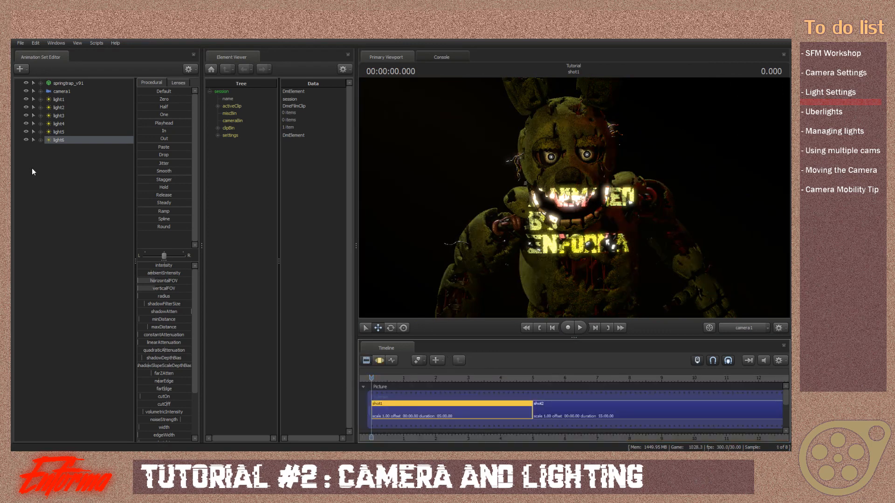
right_click(56, 141)
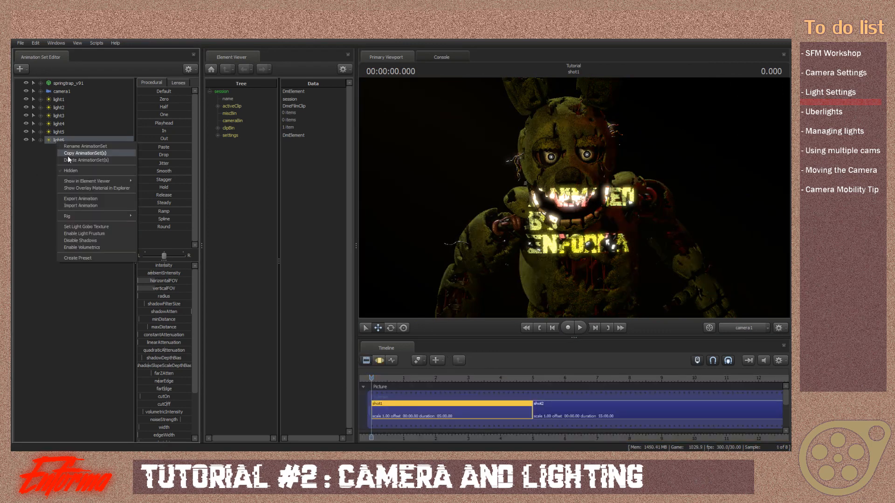
left_click(373, 362)
left_click_drag(196, 350, 193, 385)
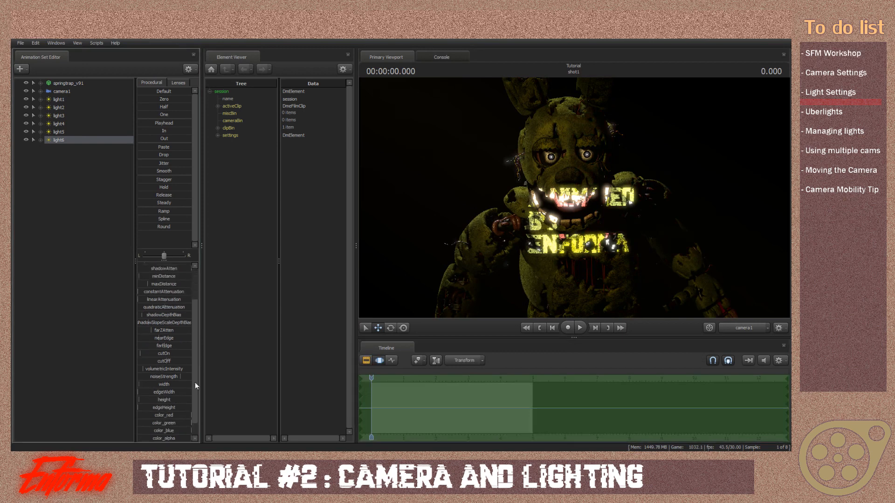
left_click(167, 413)
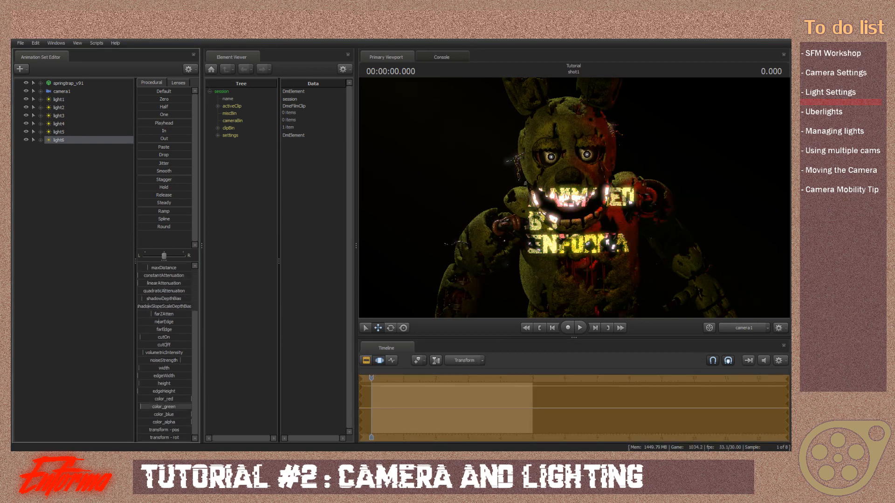
Delete the text-projecting light6, preview the remaining lights in the Clip Editor, and return to the Motion Editor.
right_click(73, 139)
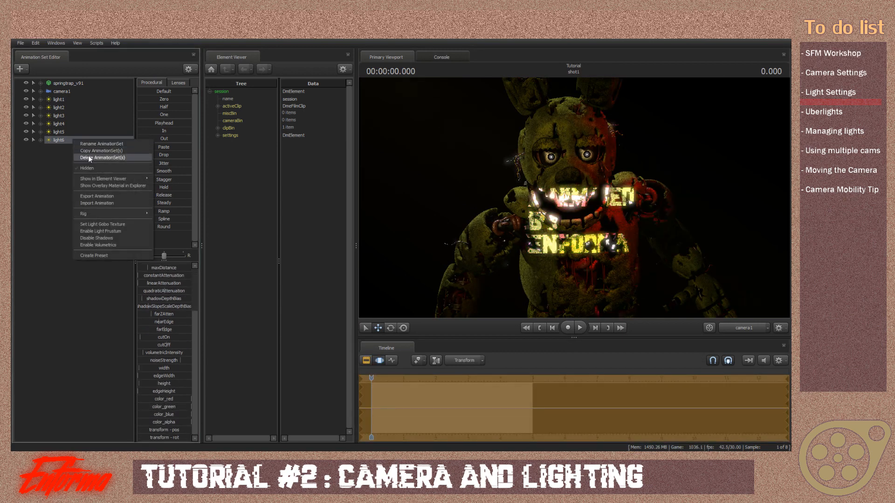
left_click(89, 156)
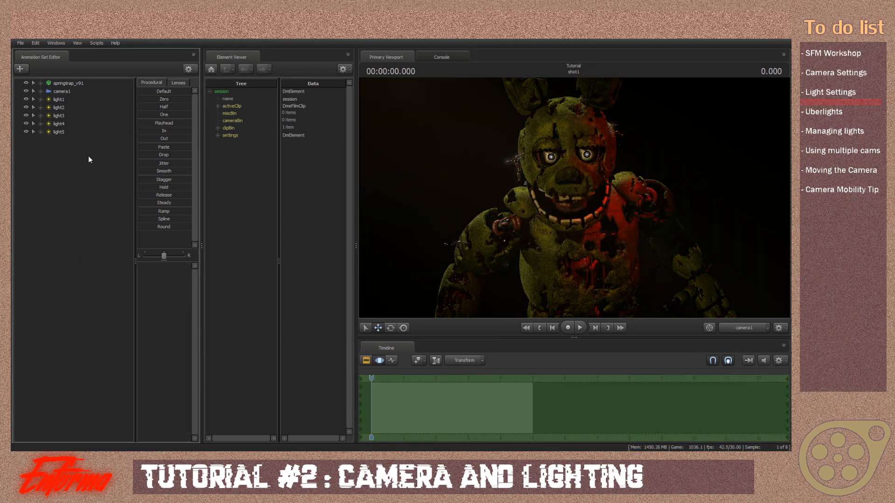
left_click(366, 361)
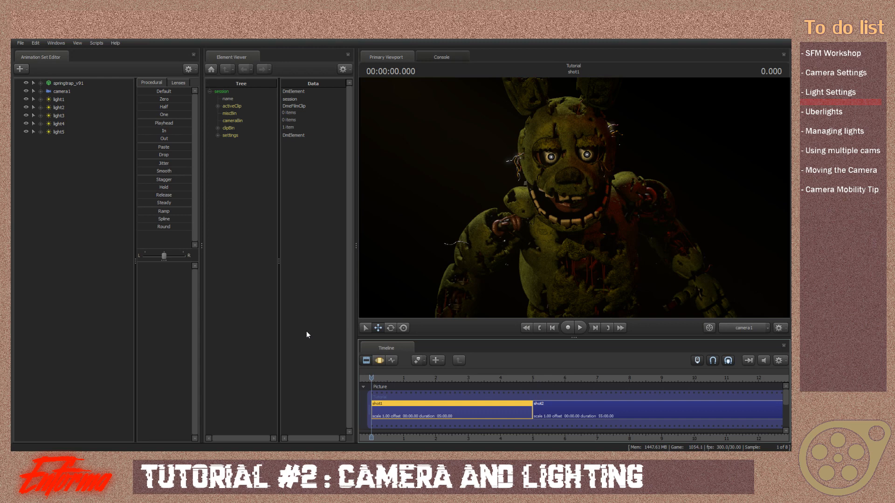
key("F3")
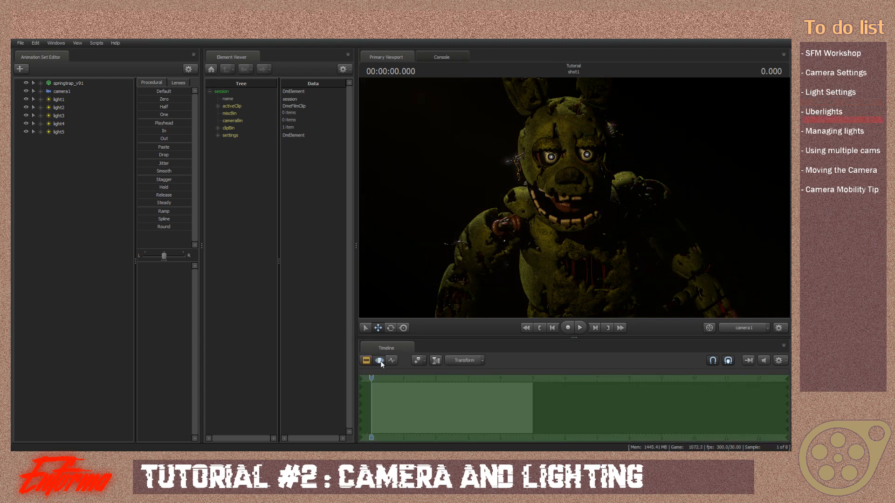
Create a new light and pull it back through its own view until it covers most of the character.
right_click(93, 186)
left_click(102, 197)
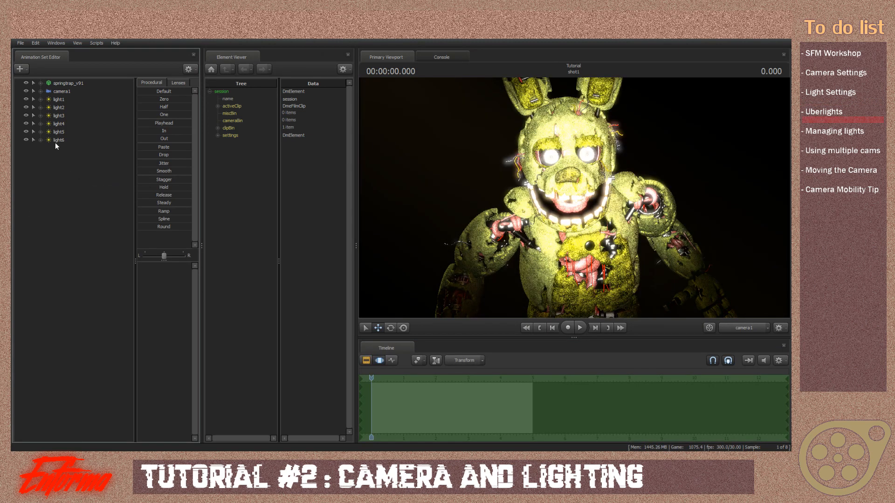
left_click(56, 141)
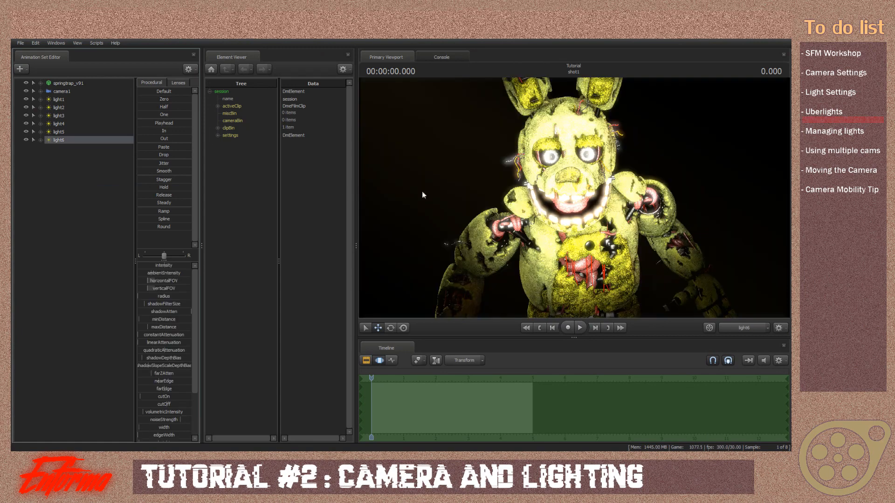
left_click_drag(549, 168, 546, 169)
key("s")
Show light6's light element in the Element Viewer.
right_click(89, 141)
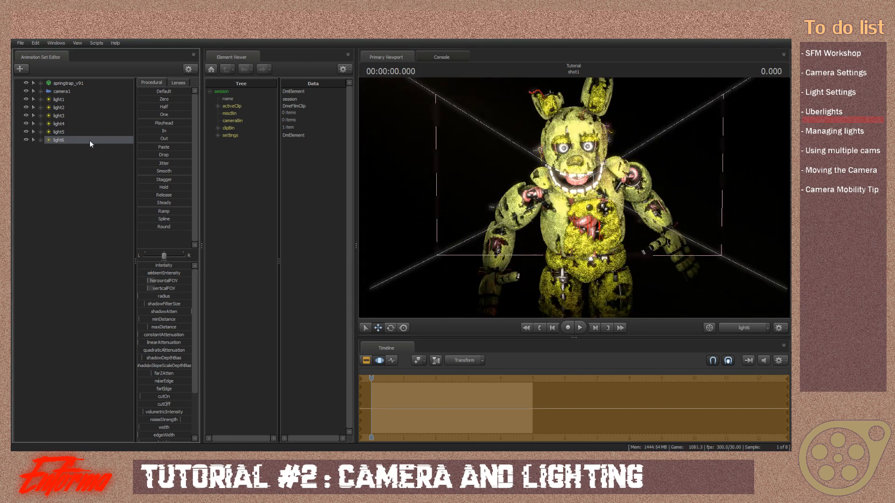
right_click(90, 140)
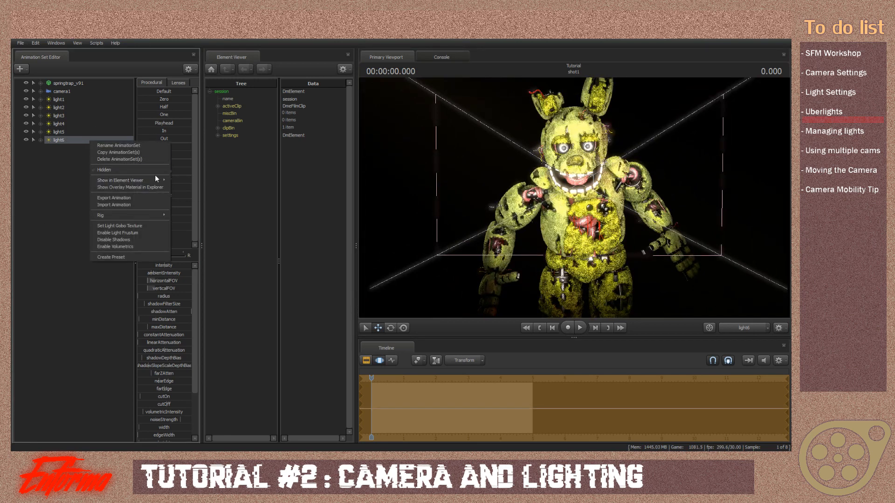
mouse_move(154, 180)
left_click(182, 189)
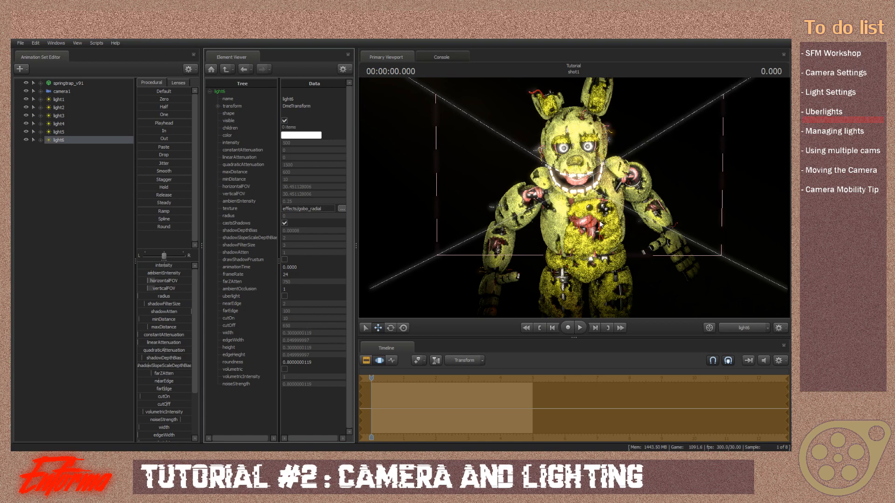
Aim light6 at the character's chest, narrow its field of view to 10, and inspect the beam through the work camera.
mouse_move(600, 224)
left_mouse_down()
mouse_move(600, 247)
mouse_move(594, 238)
left_mouse_up()
key("w")
scroll(600, 224, "up", 9)
scroll(600, 224, "up", 2)
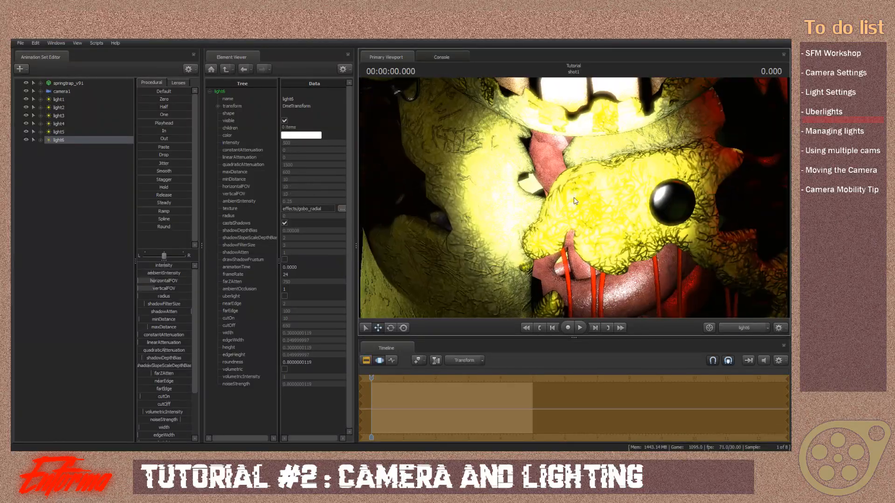
left_click(750, 329)
key("s")
left_click_drag(686, 252, 700, 255)
key("a")
key("w")
Try roundness values of 0 and 0.1 on light6.
left_click(314, 362)
left_click_drag(314, 363, 266, 367)
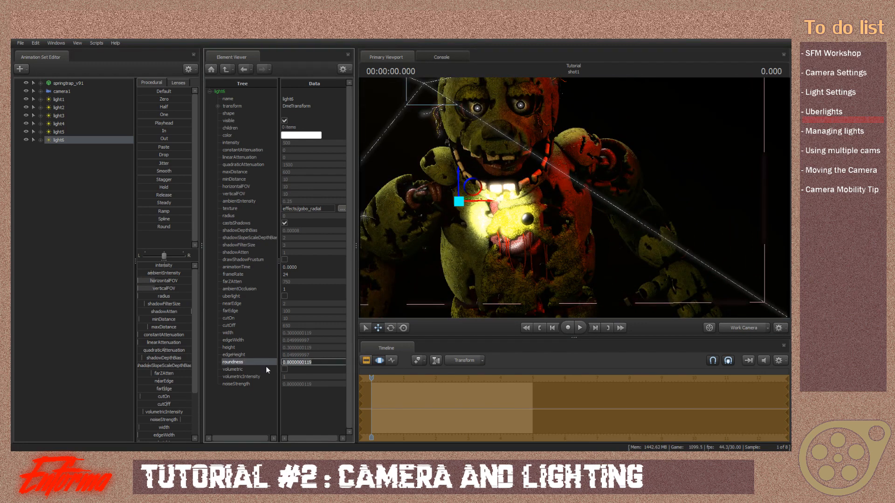
type("0")
key("Return")
left_click(290, 362)
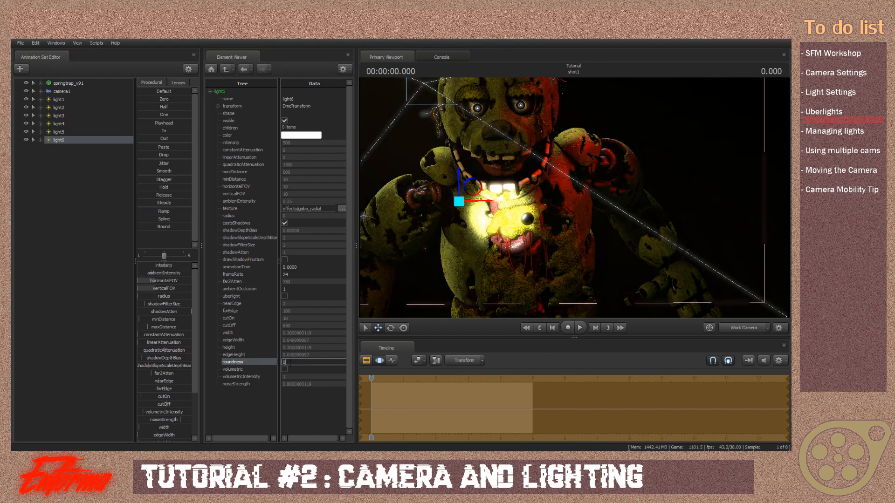
type(".1")
key("Return")
Try roundness values of 0 and -1 on light6, and undo the roundness changes.
left_click_drag(320, 363, 250, 363)
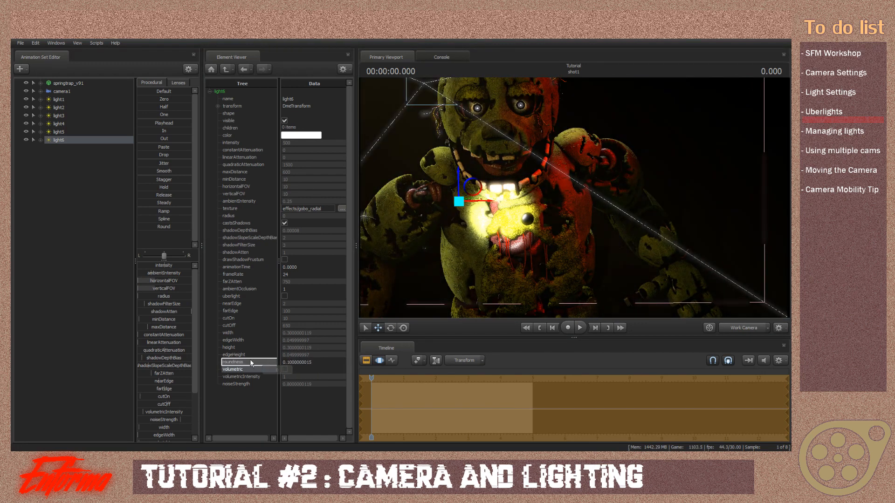
type("0")
key("Return")
left_click(317, 362)
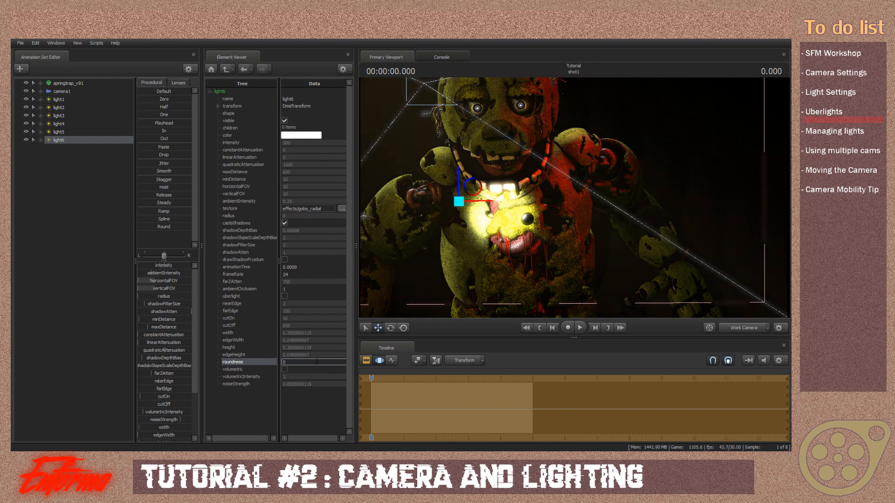
type("-1")
key("Return")
key("ctrl+z")
key("ctrl+z")
key("ctrl+z")
key("ctrl+z")
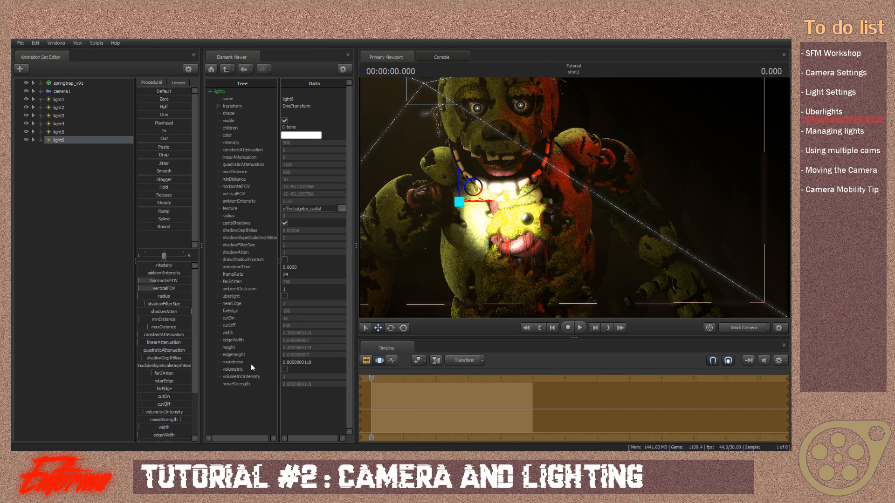
Enable the uberlight option on light6 and adjust its placement on the chest through its own view.
left_click_drag(624, 237, 575, 201)
left_click(630, 164)
key("w")
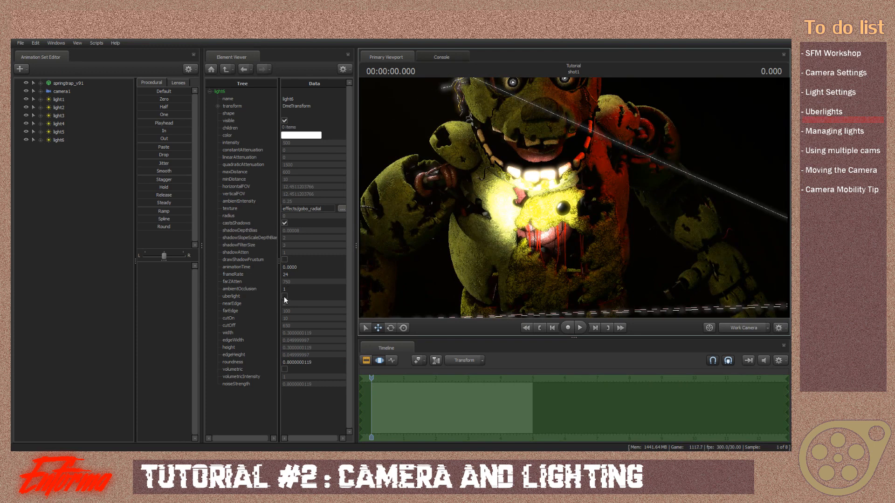
left_click(284, 297)
left_click_drag(59, 141, 574, 198)
left_click_drag(574, 199, 582, 227)
key("s")
key("w")
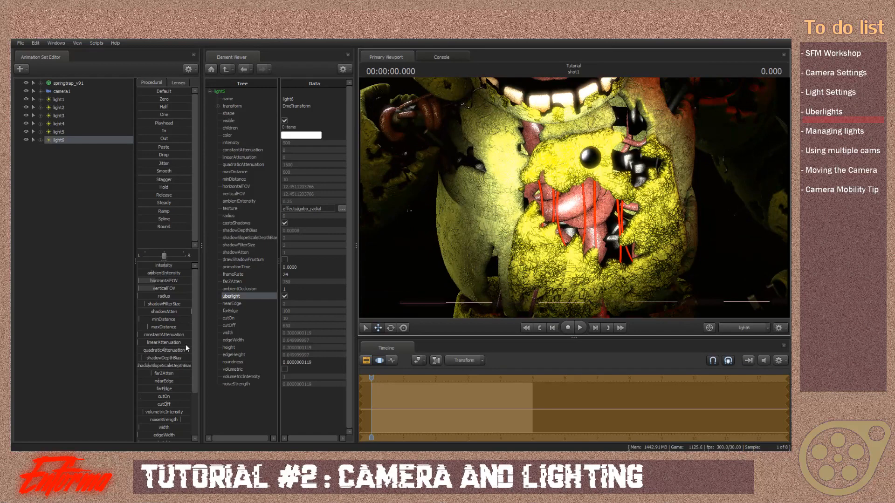
Create another light, hide light6, and narrow the new light onto the chest to compare a regular light with the uberlight.
right_click(64, 174)
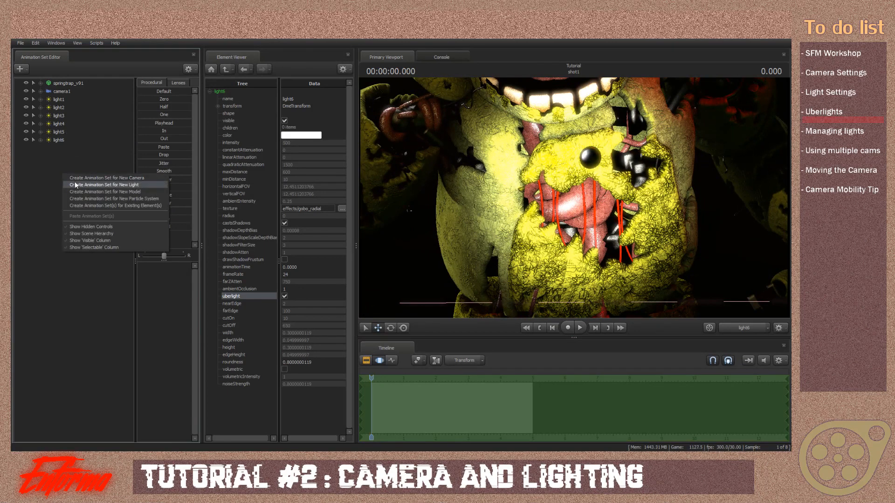
left_click(79, 194)
left_click(27, 140)
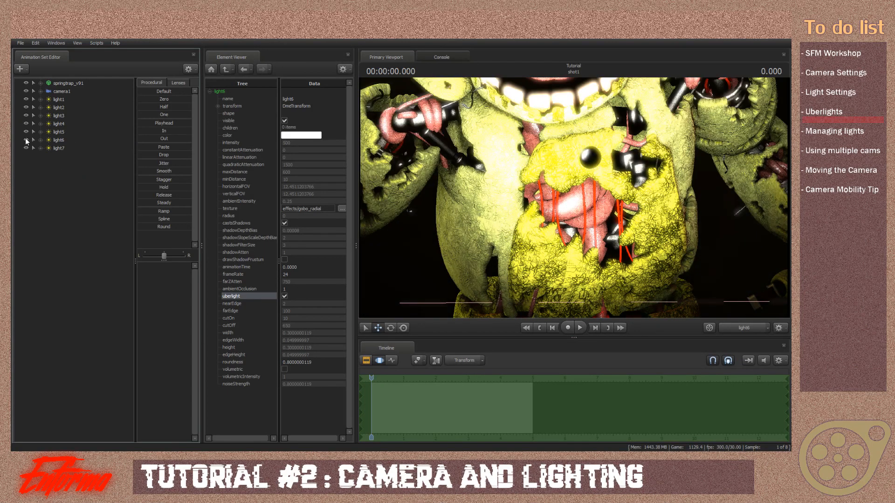
left_click_drag(59, 149, 540, 207)
key("s")
key("w")
scroll(196, 331, "down", 3)
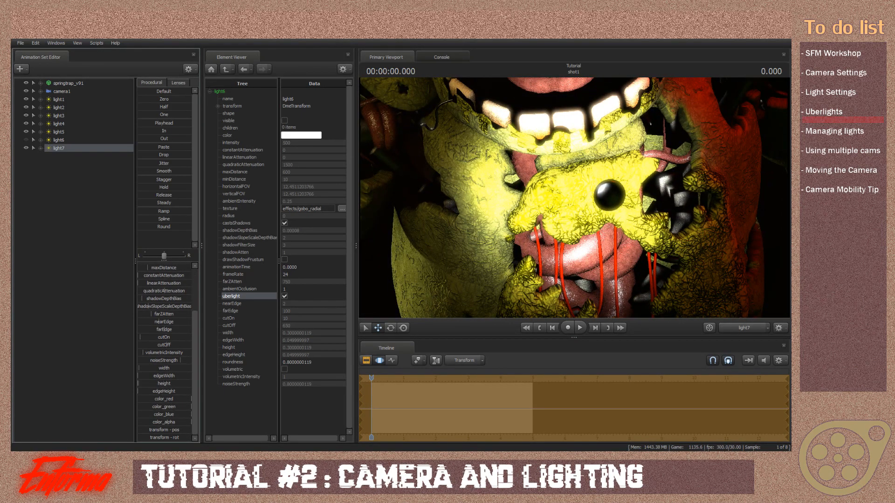
Delete the comparison light light7 and make light6 visible again.
right_click(59, 147)
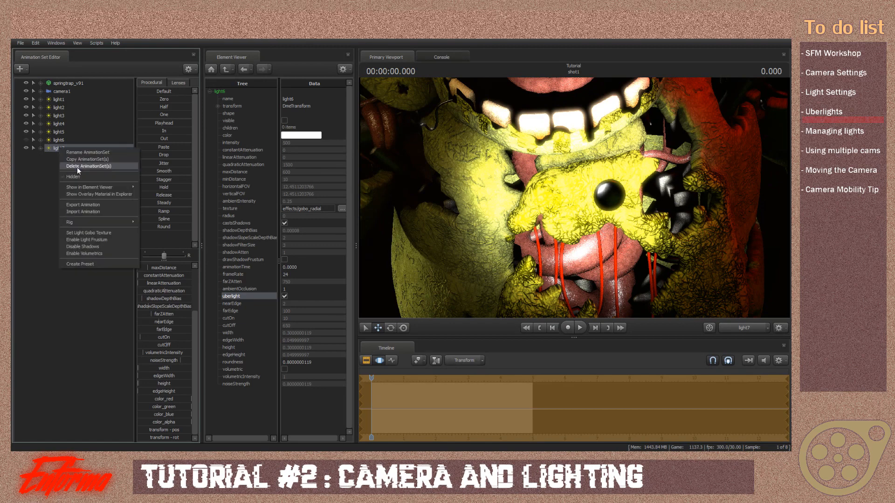
left_click(77, 167)
left_click(26, 140)
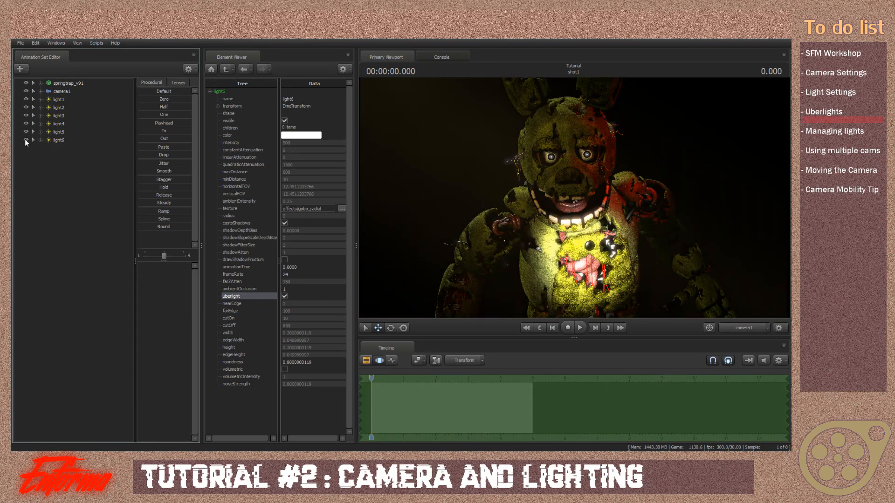
Test different uberlight widths on light6, including 1, and finish with a width of 0.01.
left_click(57, 141)
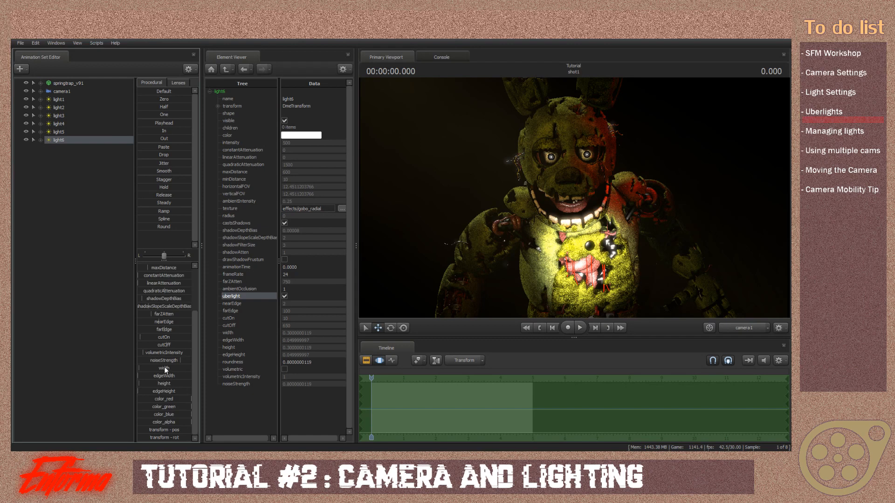
left_click_drag(164, 368, 173, 367)
left_click_drag(173, 368, 162, 367)
double_click(168, 368)
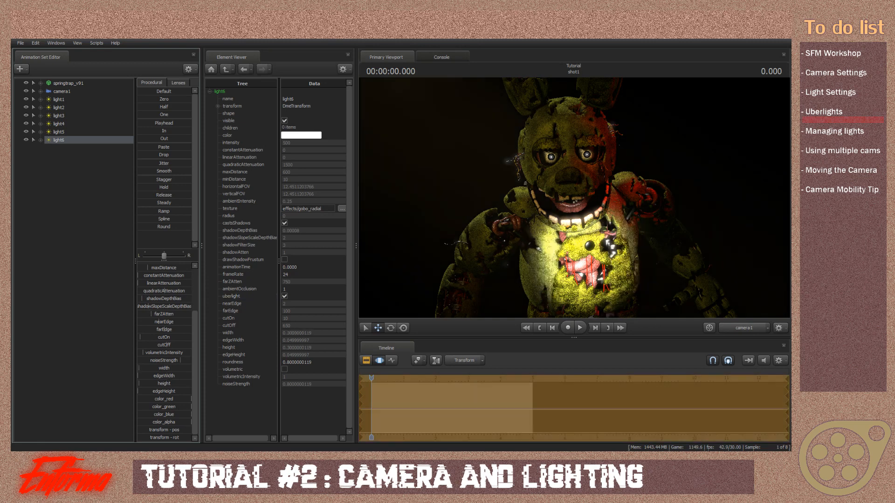
type("1")
key("Return")
double_click(171, 369)
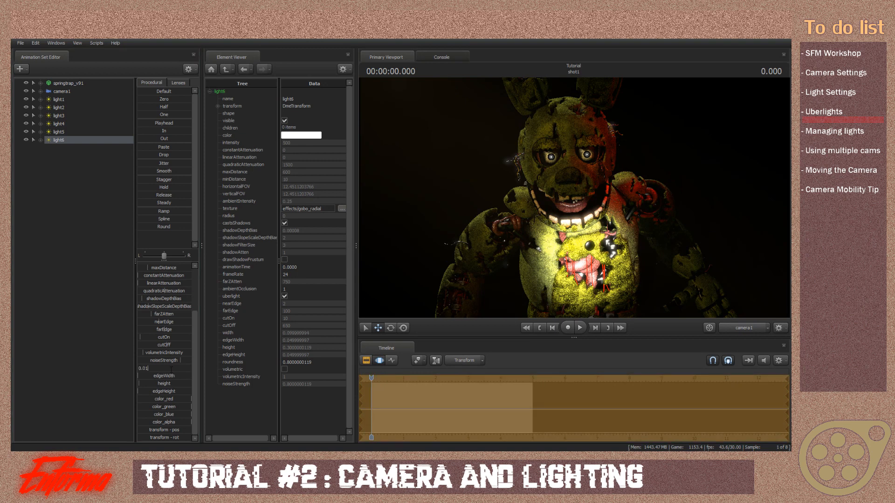
type("01")
key("Return")
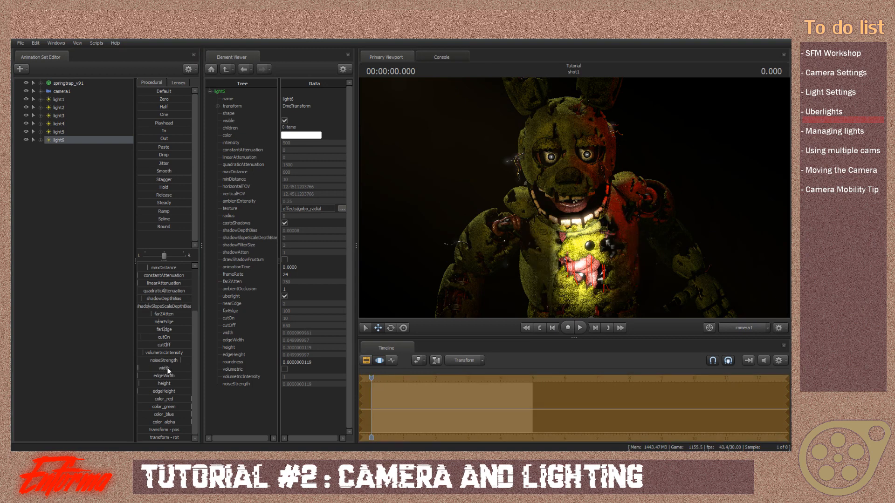
Aim light6 at the character's face with its field of view at 10, and return to the camera1 view.
left_click_drag(74, 141, 582, 186)
scroll(574, 198, "up", 3)
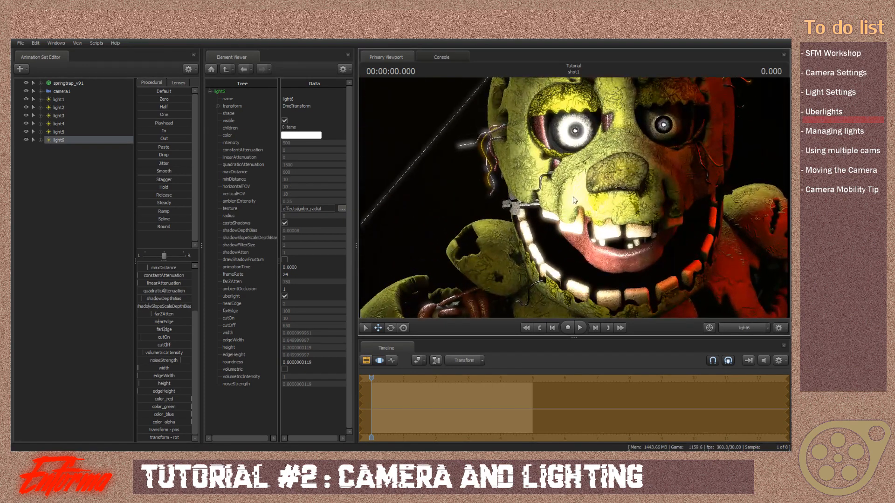
left_click(753, 328)
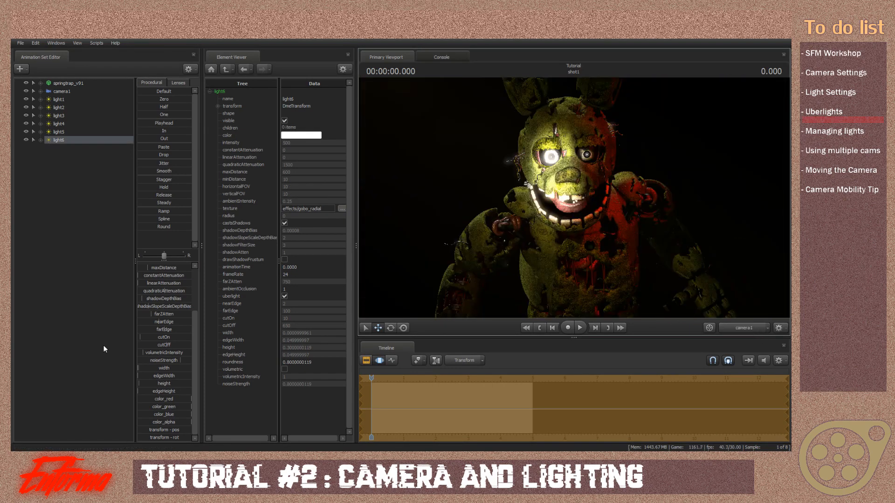
Set light6's edge width and edge height to 0, its height to about 0.15, and its intensity to 1000.
left_click_drag(178, 384, 144, 375)
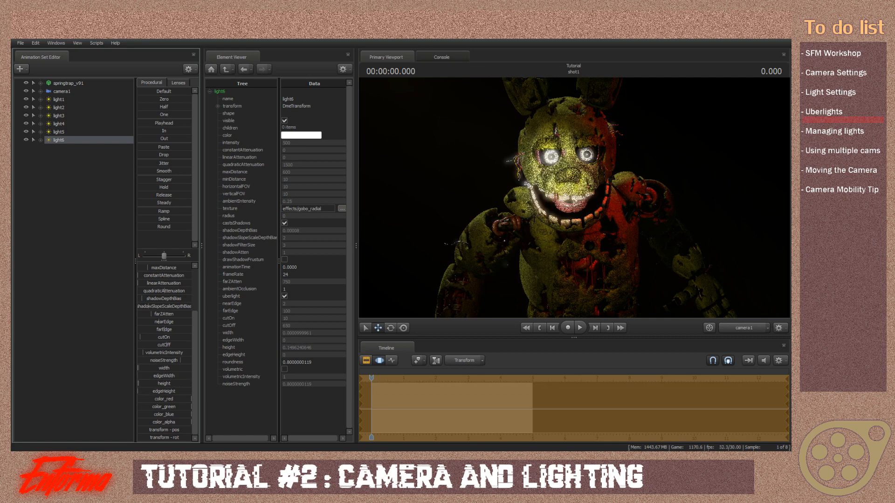
left_click(366, 360)
left_click(379, 360)
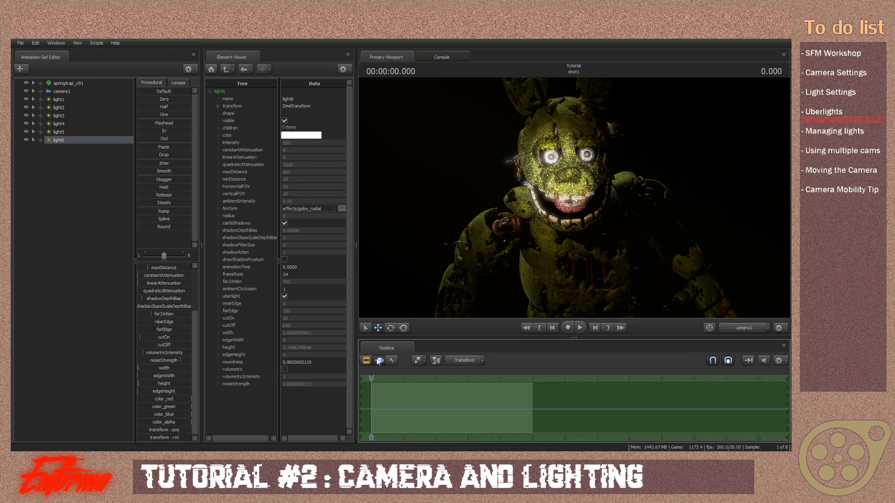
scroll(190, 314, "up", 3)
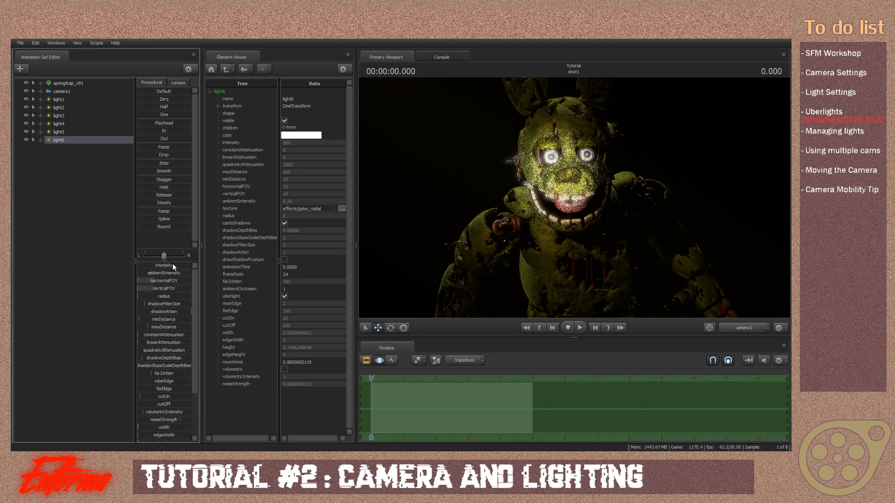
left_click_drag(172, 265, 205, 266)
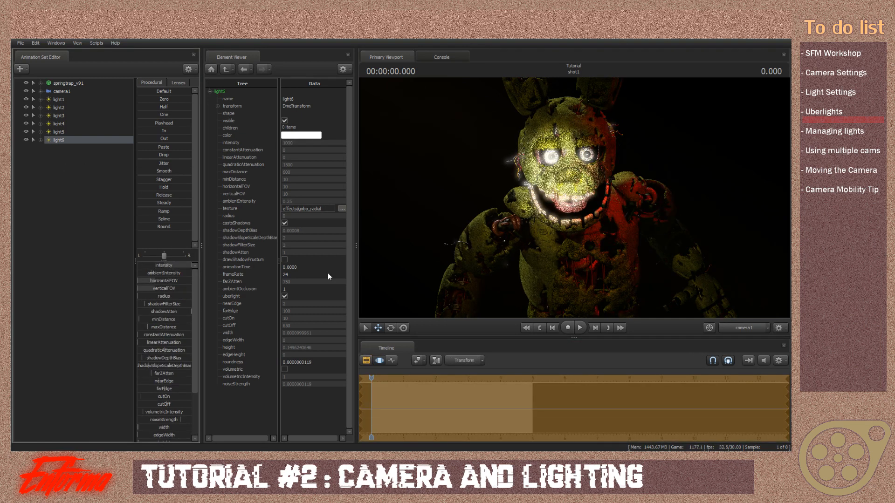
Preview the uberlight in the Clip Editor and delete light6.
left_click(367, 362)
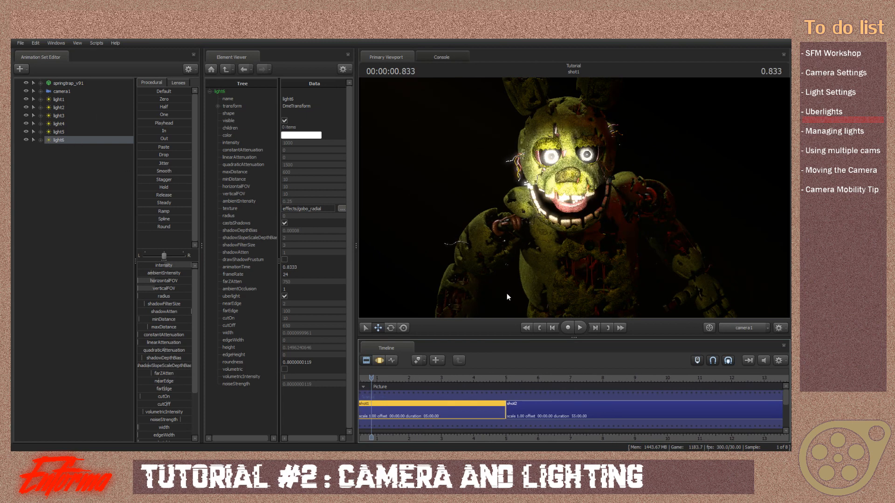
right_click(57, 140)
left_click(80, 157)
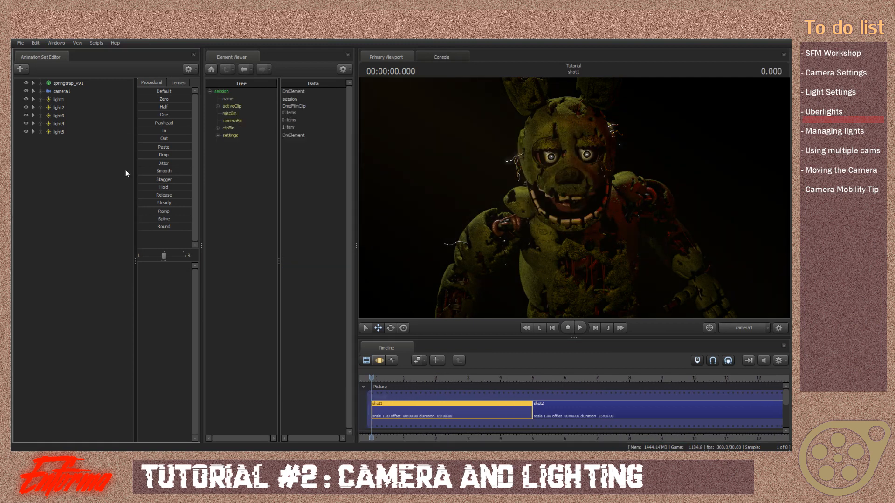
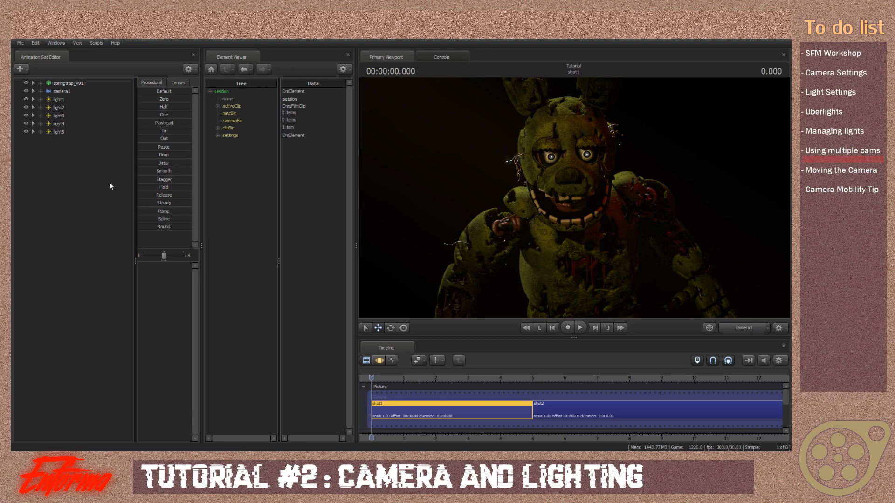
Reframe camera1 on the character from a different angle in the Motion Editor, adjust its focal distance, and preview in the Clip Editor.
left_click(70, 92)
left_click(379, 360)
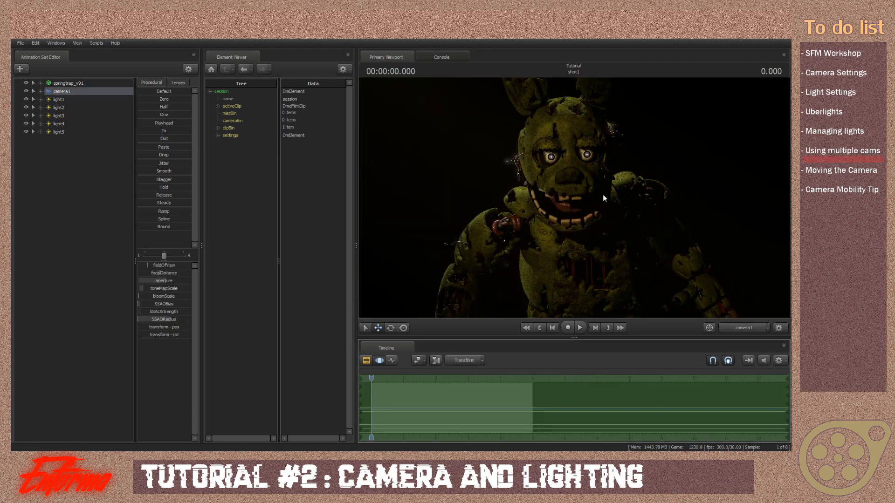
mouse_move(657, 196)
left_mouse_down()
mouse_move(624, 192)
mouse_move(653, 200)
mouse_move(660, 187)
left_mouse_up()
left_click_drag(160, 273, 161, 273)
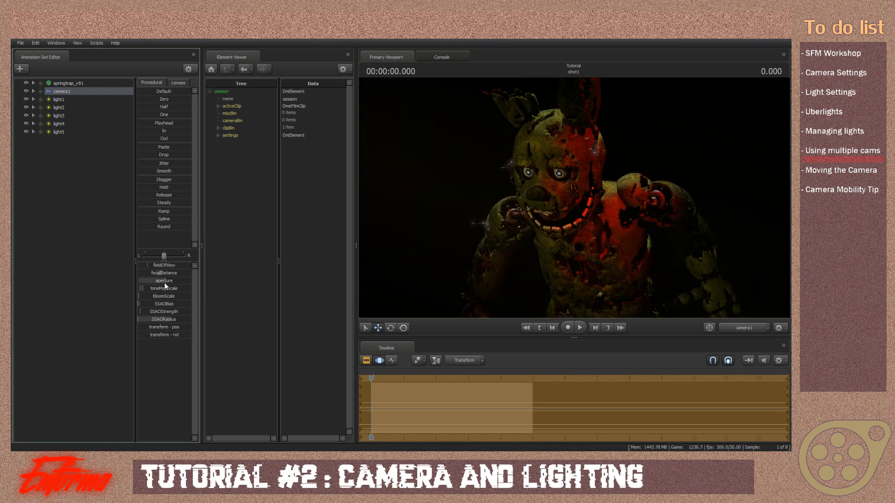
left_click(367, 361)
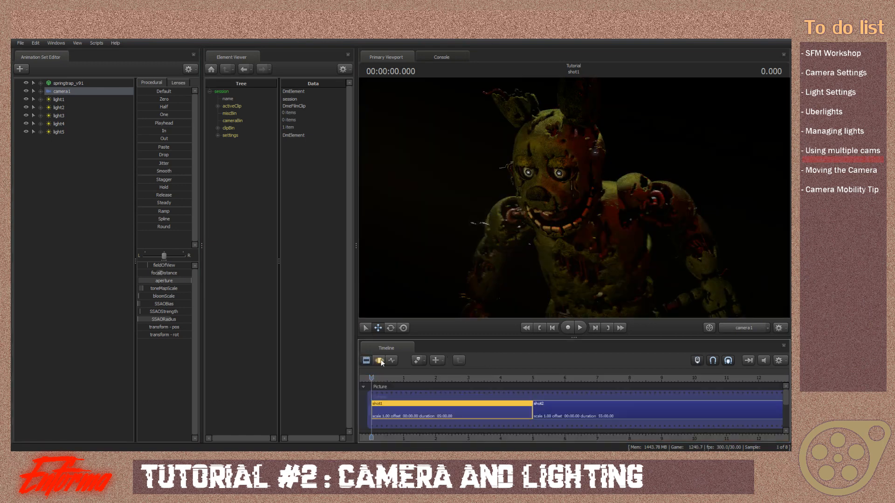
Change the scene camera to a new camera in the Motion Editor and frame the character from the side.
left_click(380, 360)
left_click(767, 328)
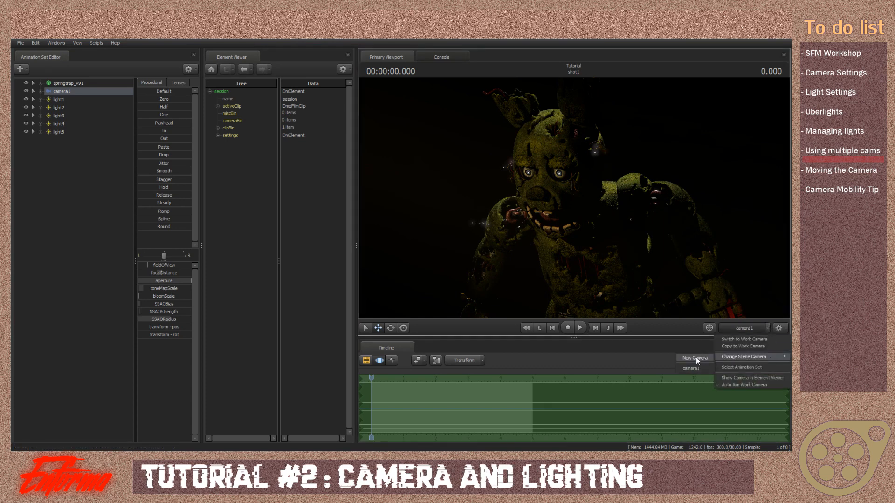
left_click(696, 358)
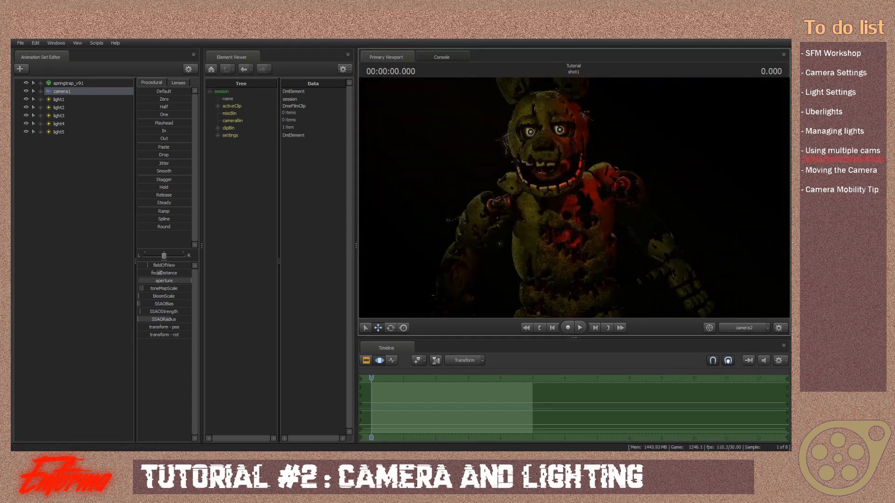
left_click_drag(574, 198, 652, 212)
Create an animation set for the existing camera2 and select it to bring up its camera controls.
right_click(49, 269)
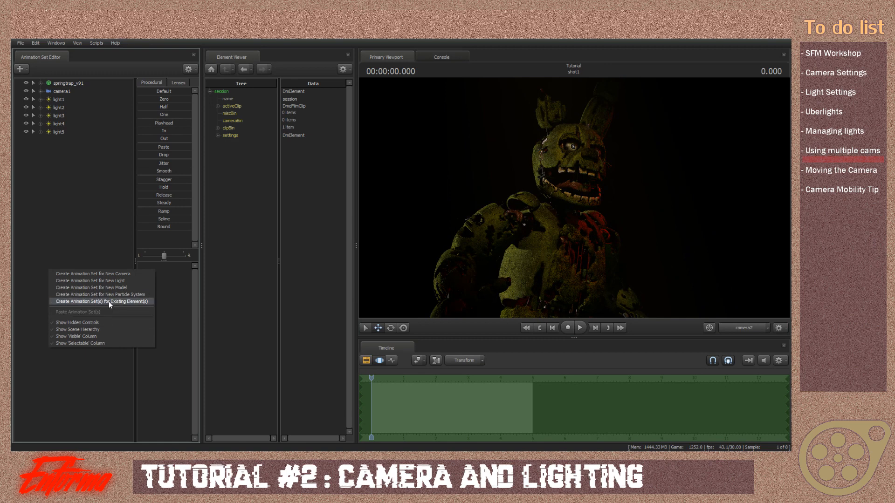
left_click(108, 301)
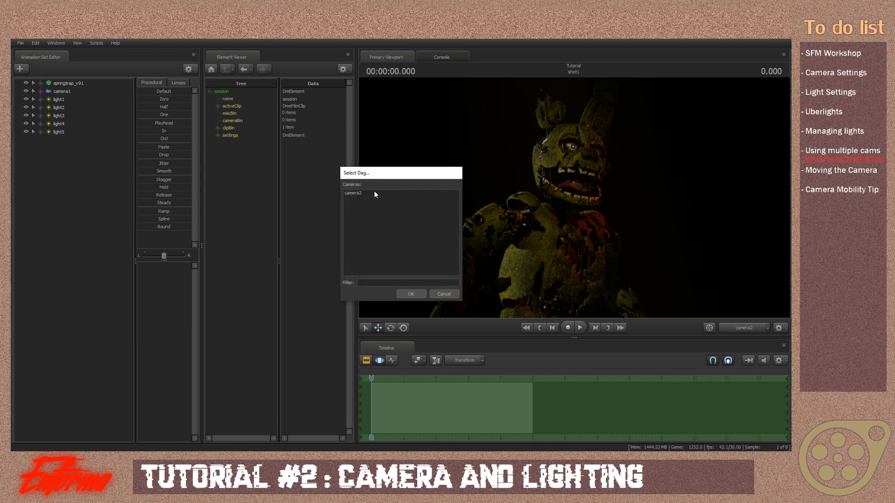
left_click(62, 132)
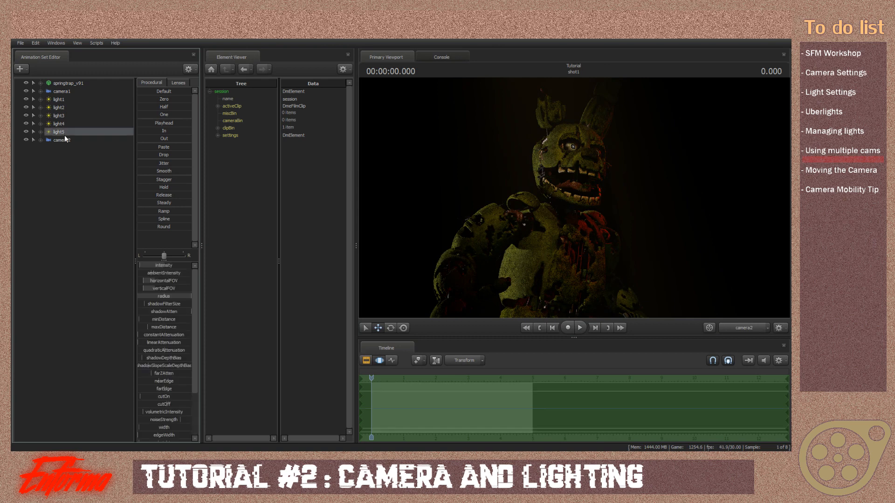
left_click(62, 141)
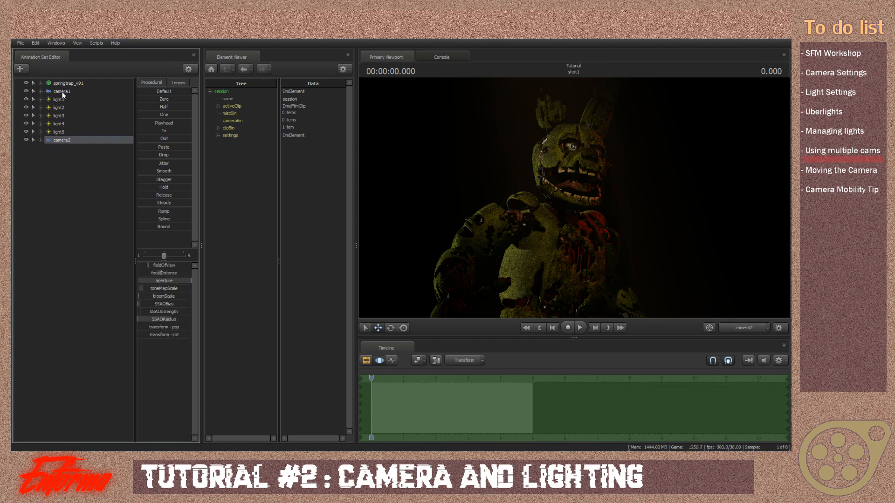
left_click(62, 92)
left_click(62, 141)
left_click_drag(169, 277, 176, 294)
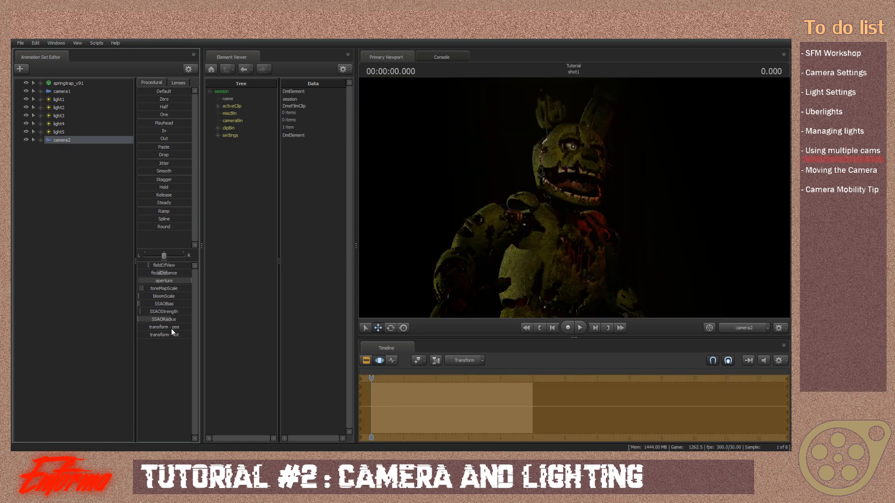
In the Clip Editor, make camera1 the scene camera and switch the scene camera back to camera2.
left_click(367, 361)
left_click(62, 91)
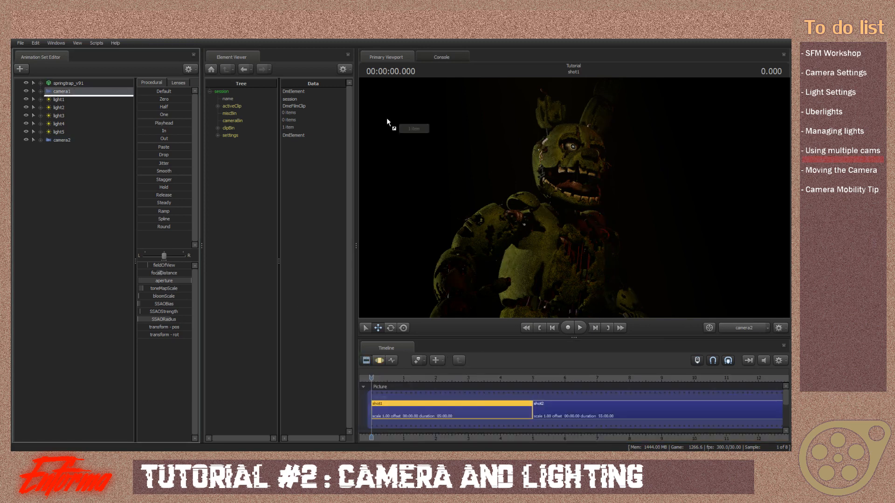
left_click(66, 139)
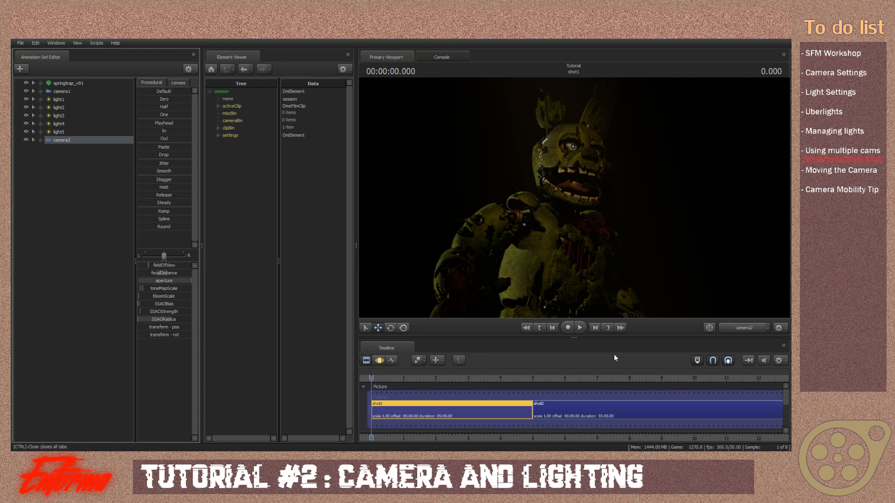
View the scene through the work camera, make camera1 the scene camera, and return to the Motion Editor.
left_click(733, 328, "ctrl")
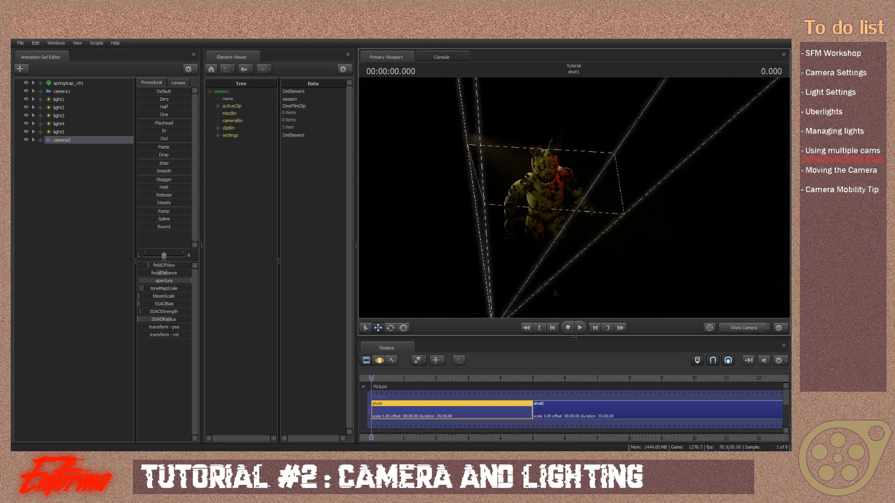
left_click(69, 93)
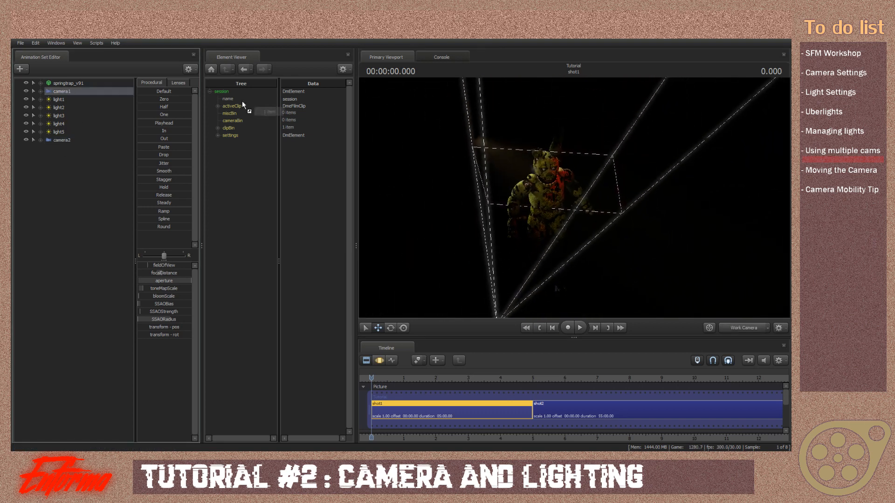
left_click_drag(242, 103, 421, 205)
left_click(379, 362)
left_click(745, 328)
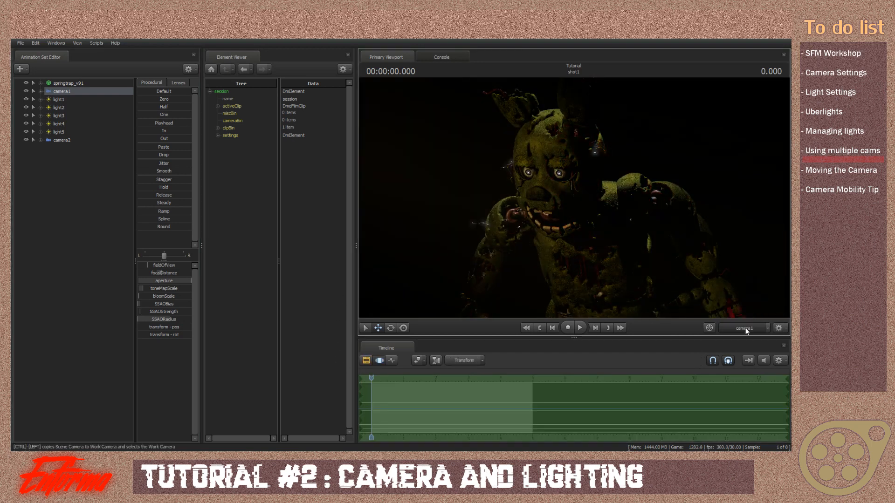
Fly the work camera in close to the character's face and return to the camera1 view.
left_click_drag(653, 252, 699, 168)
key("w")
key("s")
key("w")
left_click(744, 328)
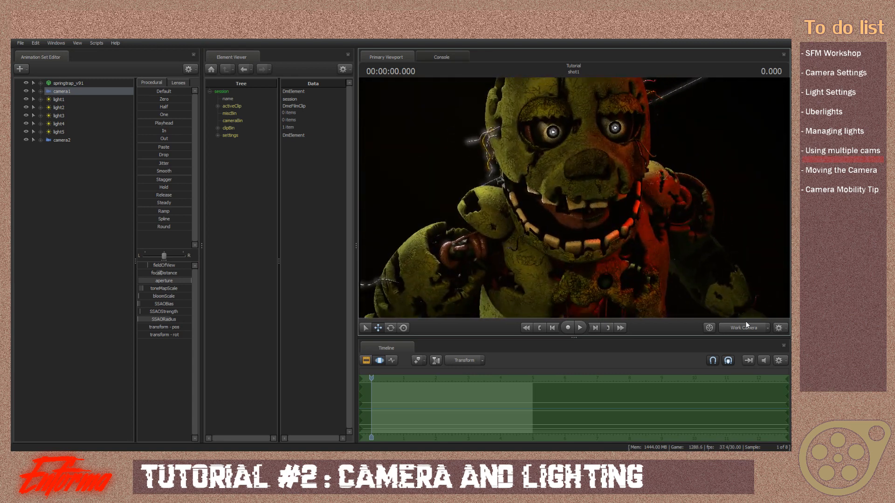
Delete camera2's animation set and reframe camera1 closer on the character's head and upper chest.
right_click(73, 141)
left_click(88, 146)
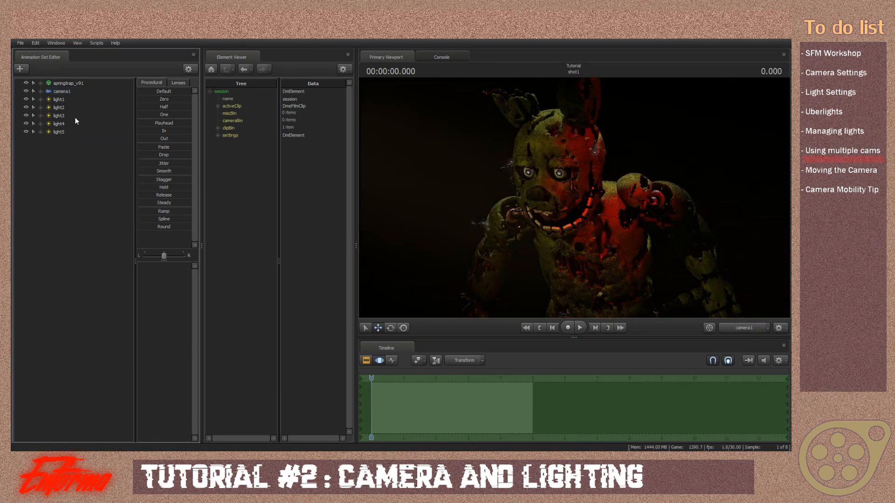
left_click(65, 91)
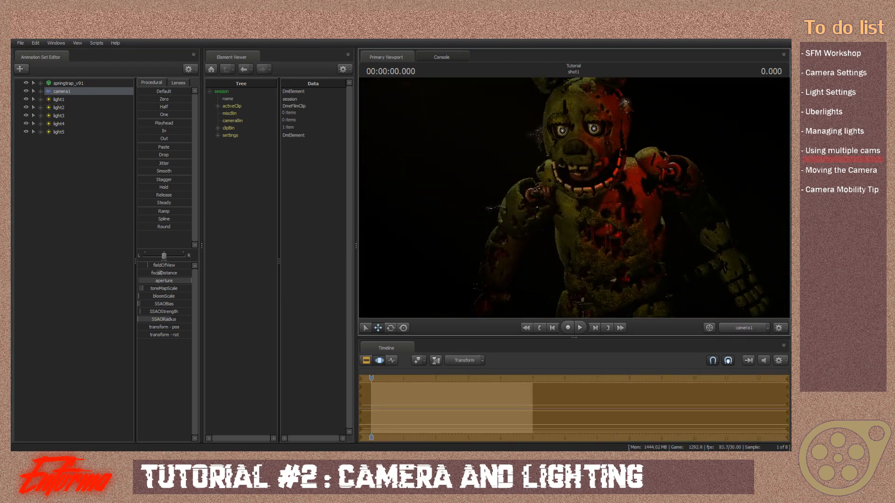
key("w")
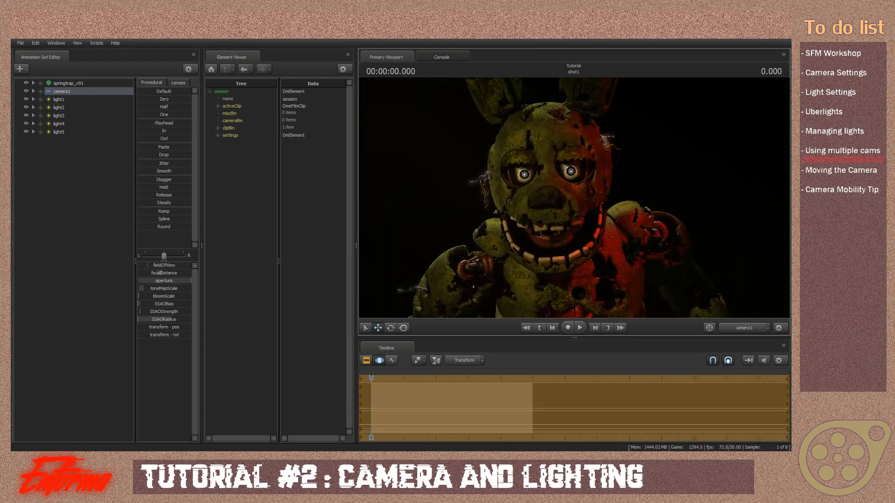
key("s")
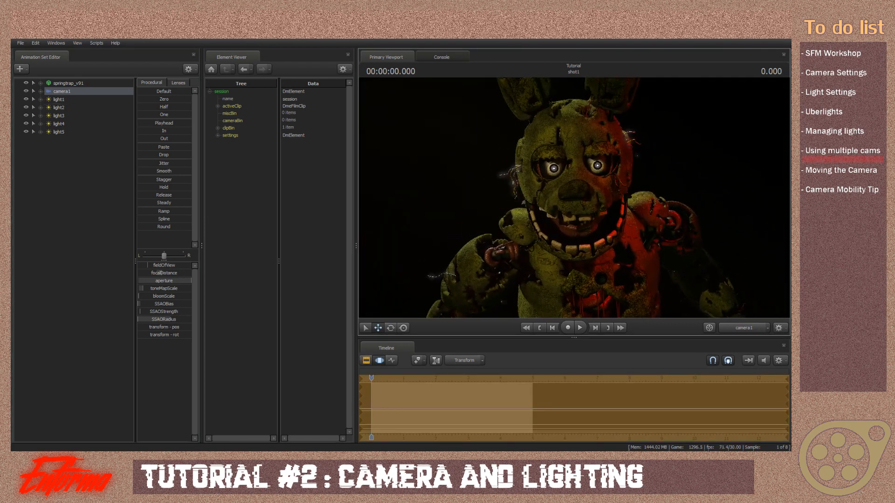
key("w")
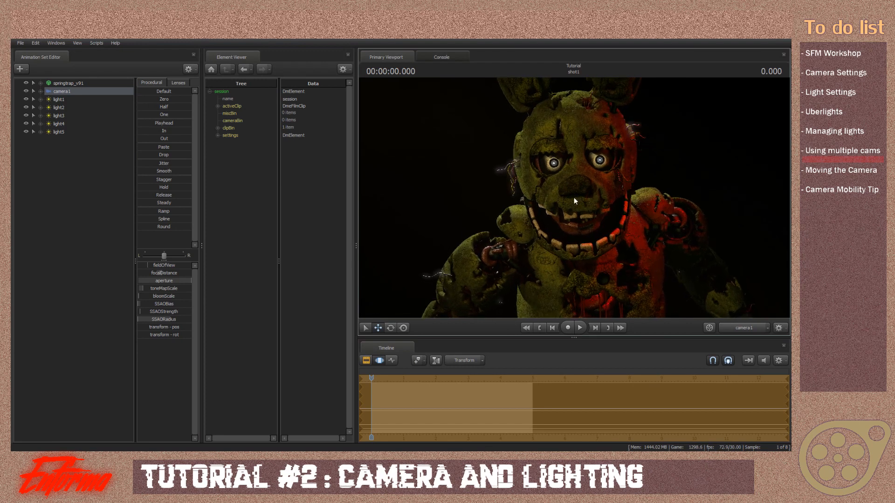
Preview the new framing in the Clip Editor and reduce camera1's focal distance in the Motion Editor.
left_click(363, 359)
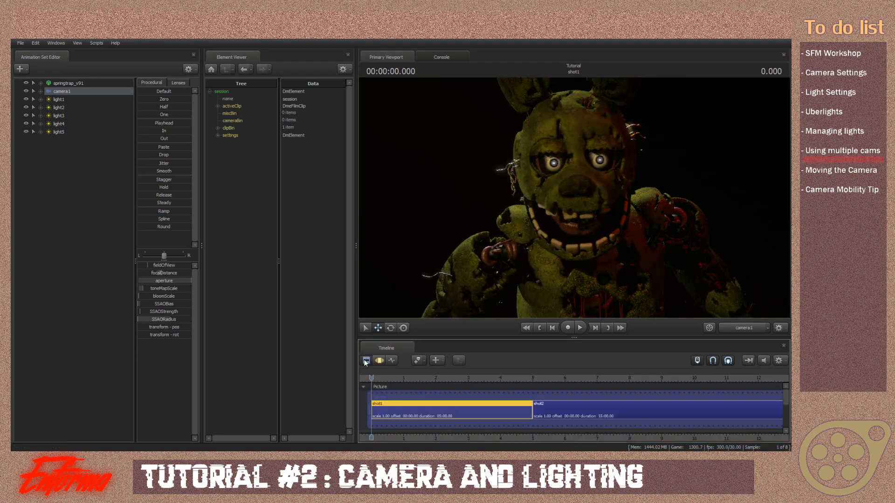
left_click(381, 360)
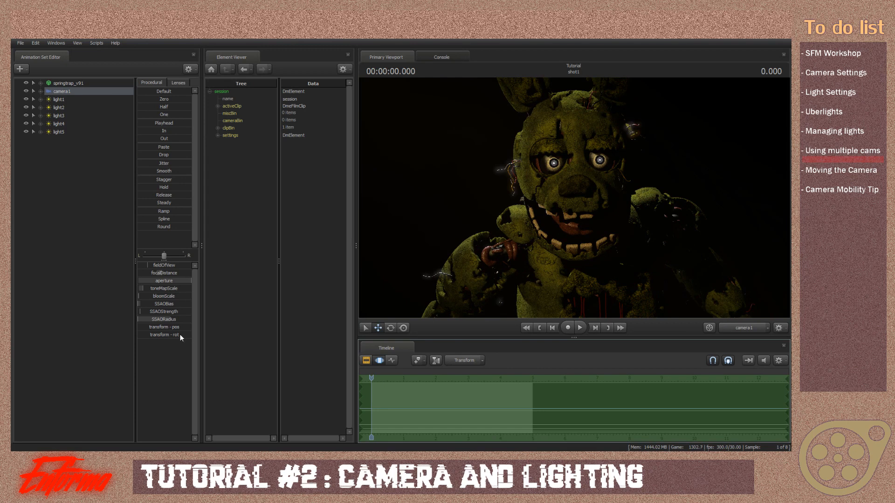
left_click_drag(165, 278, 159, 277)
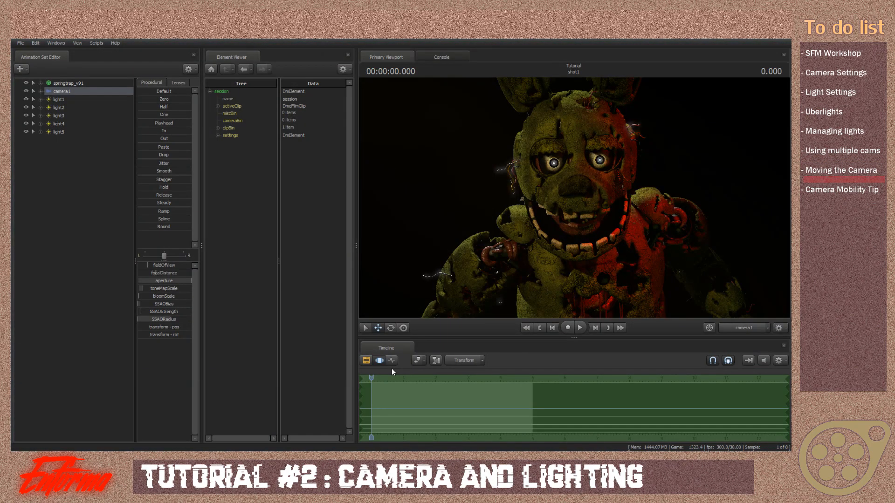
Switch to the Graph Editor and load camera1 into the viewport for animating.
left_click(390, 361)
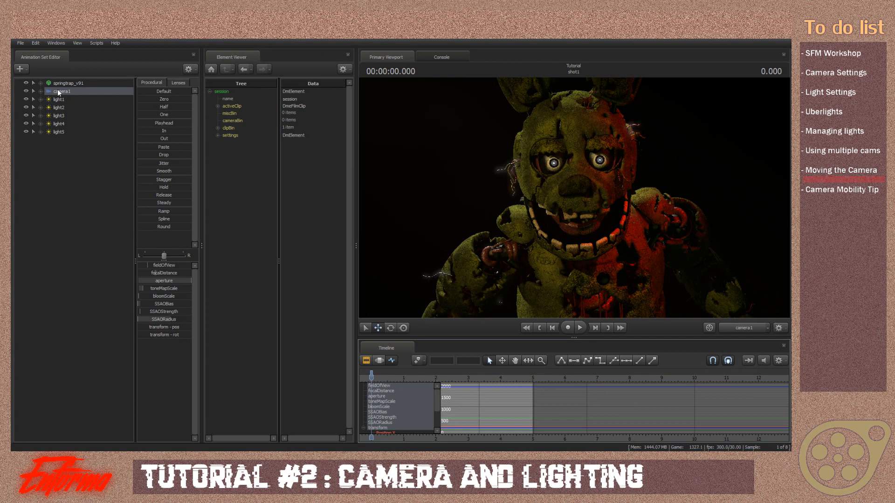
left_click_drag(57, 88, 523, 166)
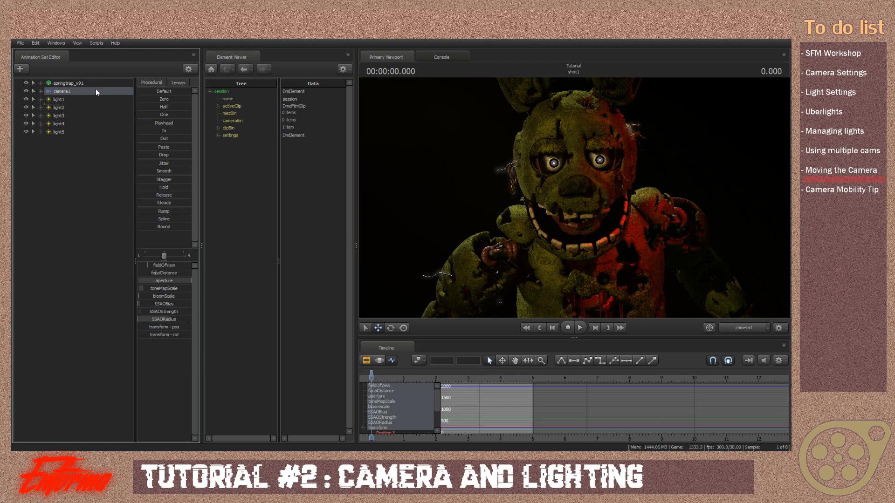
left_click_drag(96, 91, 485, 154)
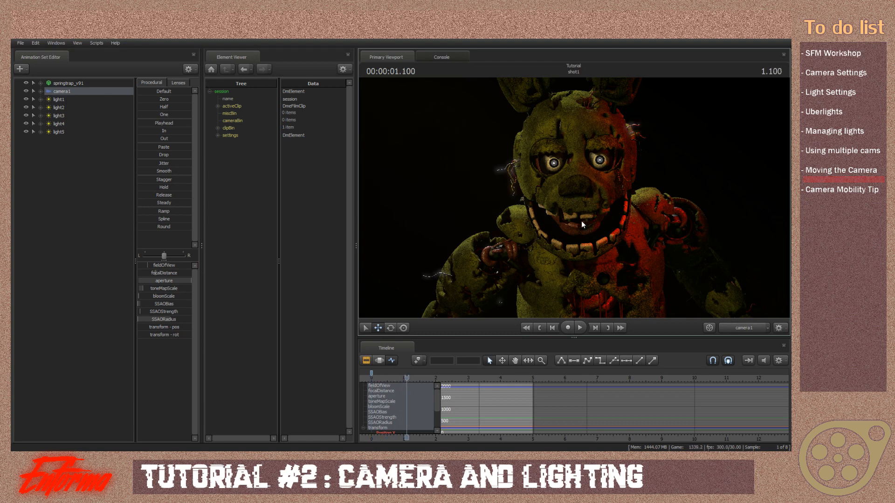
Try a camera1 move with a keyframe at about 1.1 seconds, play it back, and undo it.
key("s")
left_click_drag(581, 221, 574, 198)
key("w")
key("ctrl+z")
key("w")
scroll(574, 198, "down", 10)
key("space")
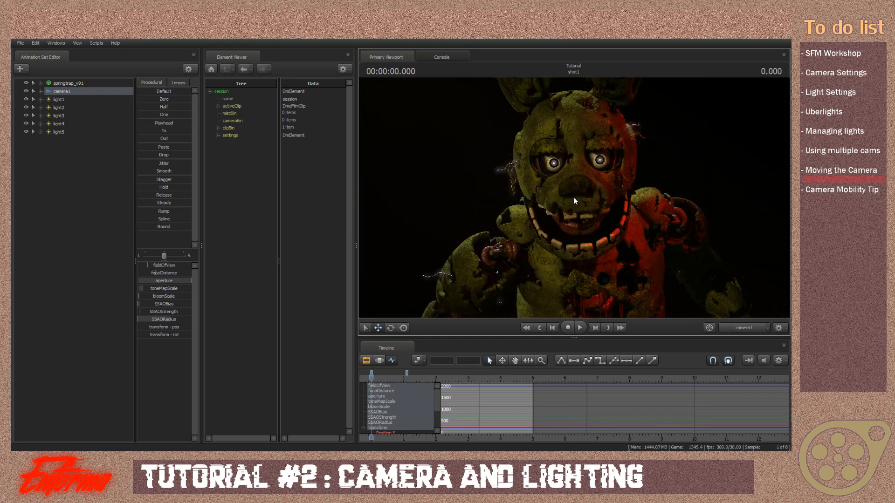
key("space")
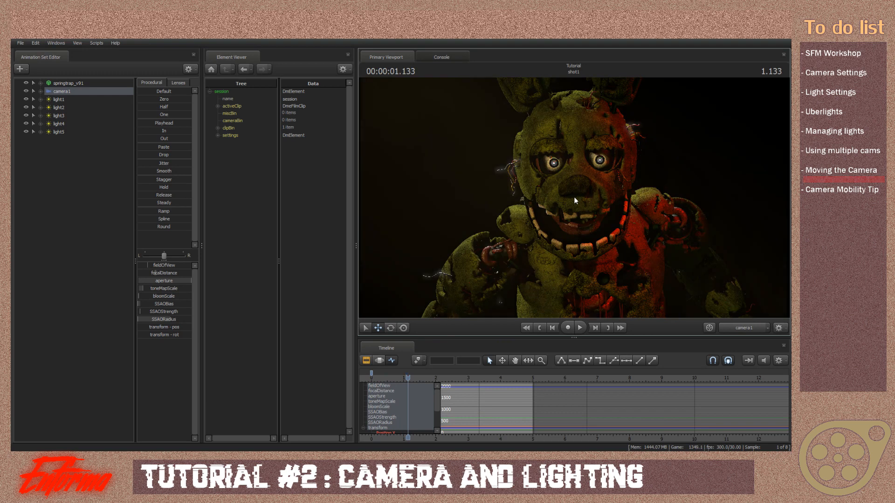
Keyframe a shifted camera1 position at about 0.733 seconds and play the move from the start.
key("Home")
key("space")
key("space")
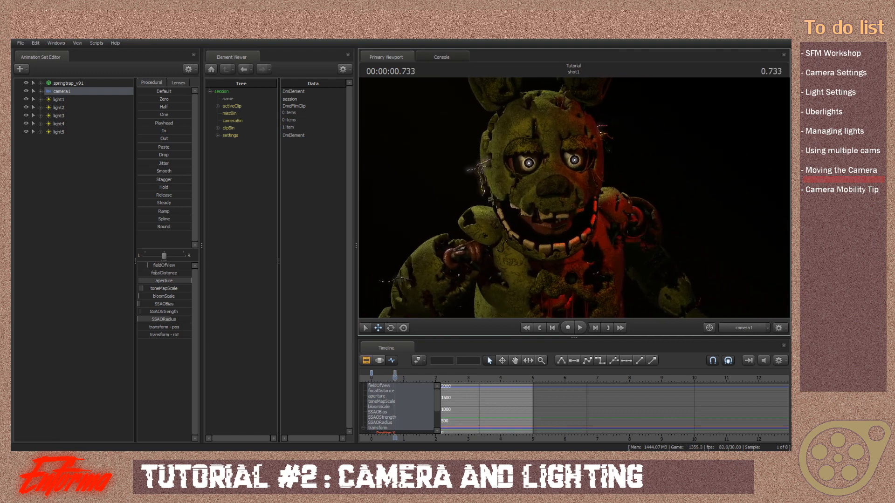
key("Home")
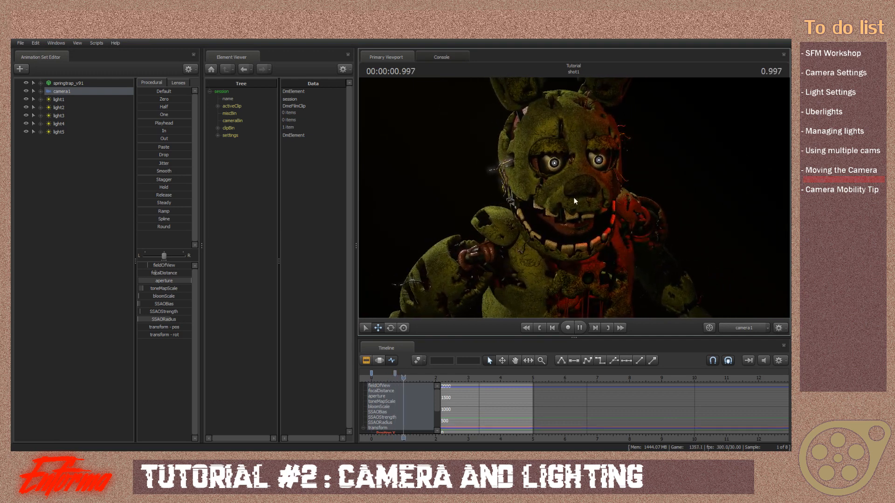
key("space")
key("space")
key("Home")
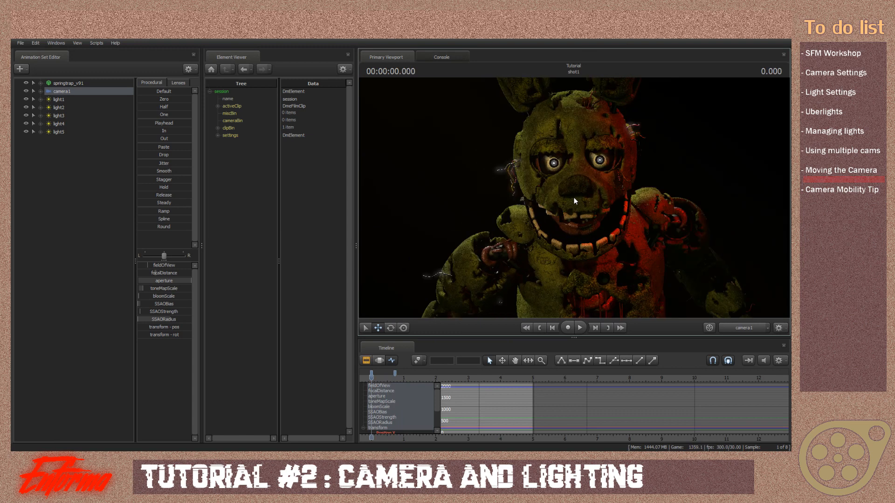
Try moving camera1's second keyframe to about 2 seconds, play the slower move, and undo the camera animation.
left_click(395, 370)
key("space")
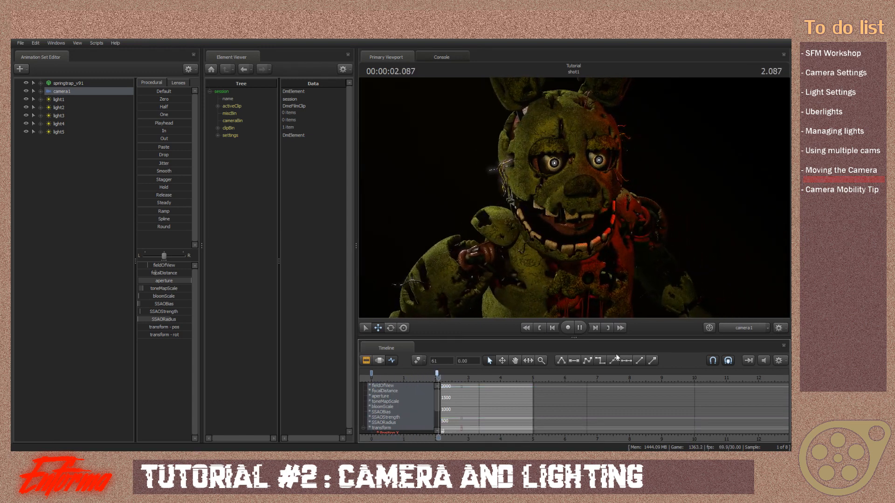
key("space")
key("Home")
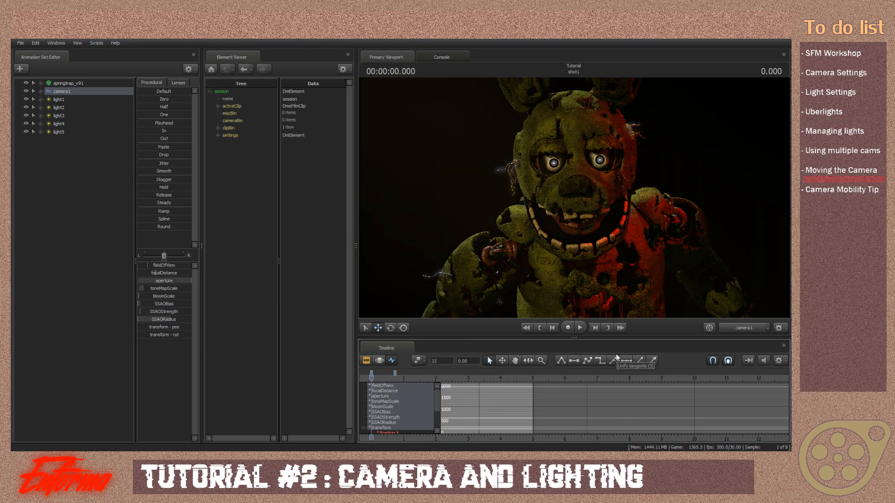
key("ctrl+z")
key("ctrl+z")
Animate camera1 to a facial close-up at about 1.066 seconds with a narrower field of view.
left_click_drag(535, 256, 574, 198)
scroll(535, 256, "up", 5)
scroll(559, 205, "up", 5)
key("space")
key("space")
key("d")
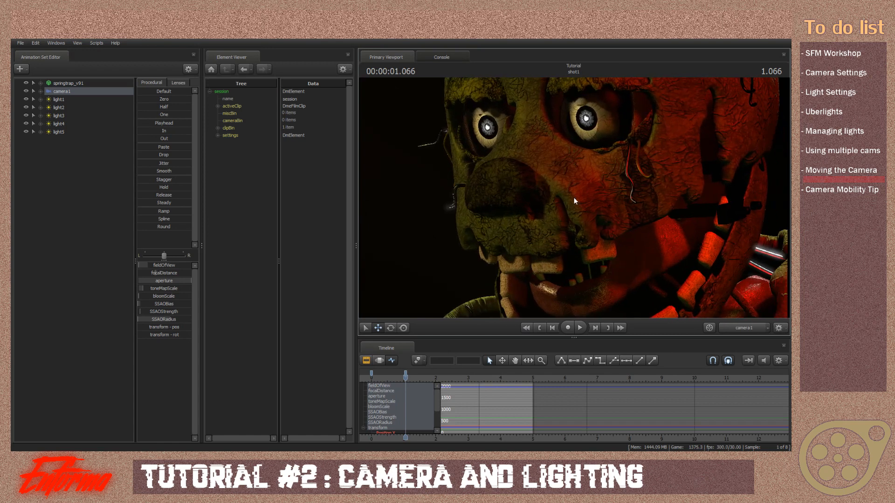
Play back the close-up move from the start several times and undo its camera keyframes.
key("Home")
key("space")
key("space")
key("Home")
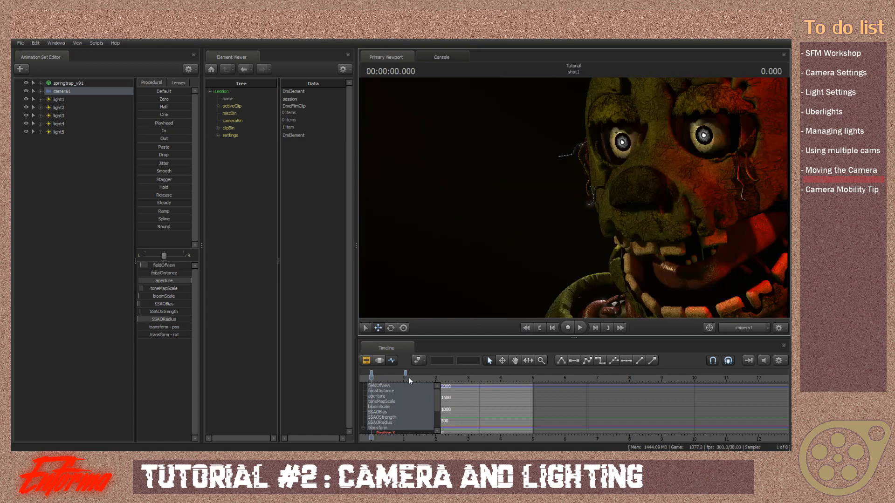
key("space")
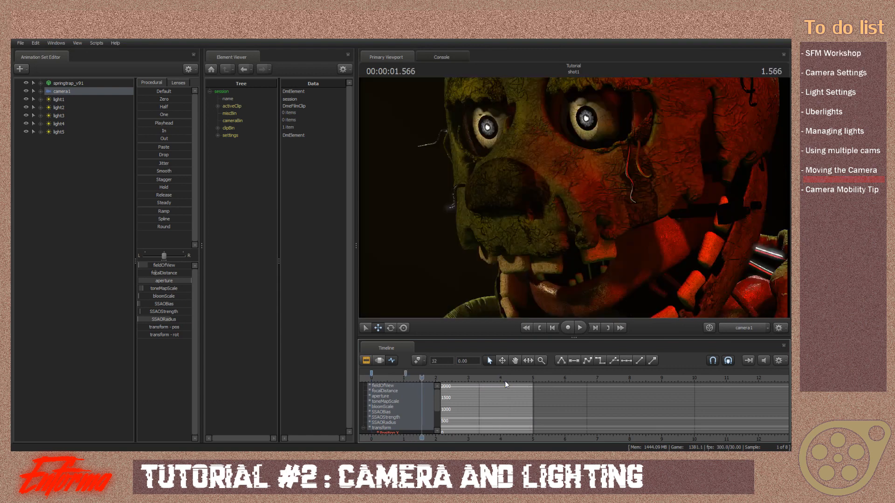
key("space")
key("Home")
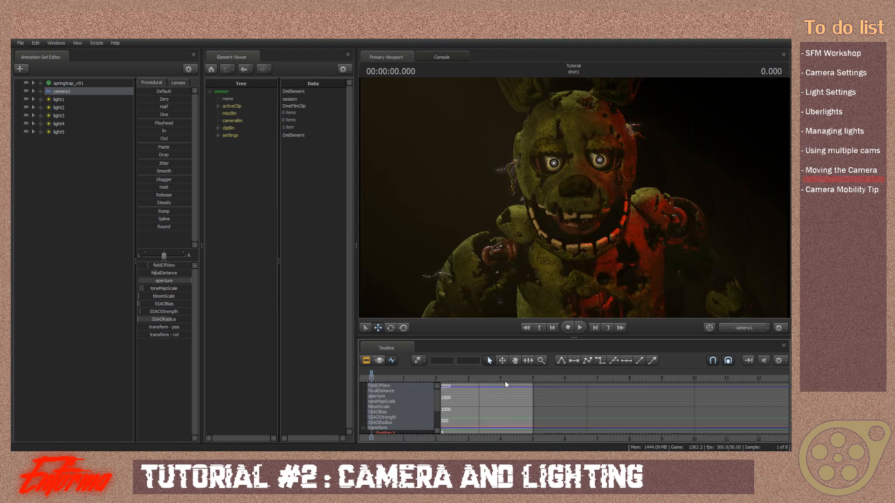
Try keyframing shifted camera1 views from about 0.433 seconds onward, then undo them and return to the first frame.
key("space")
key("space")
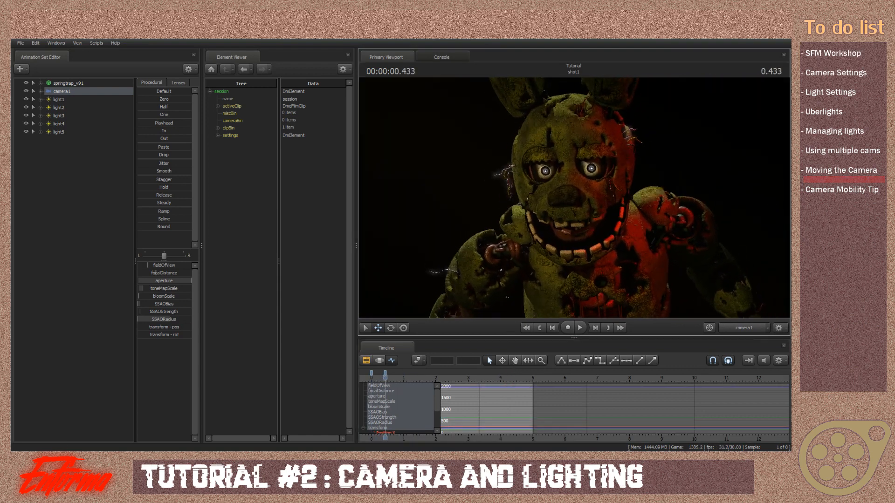
left_click_drag(573, 198, 572, 201)
key("space")
key("space")
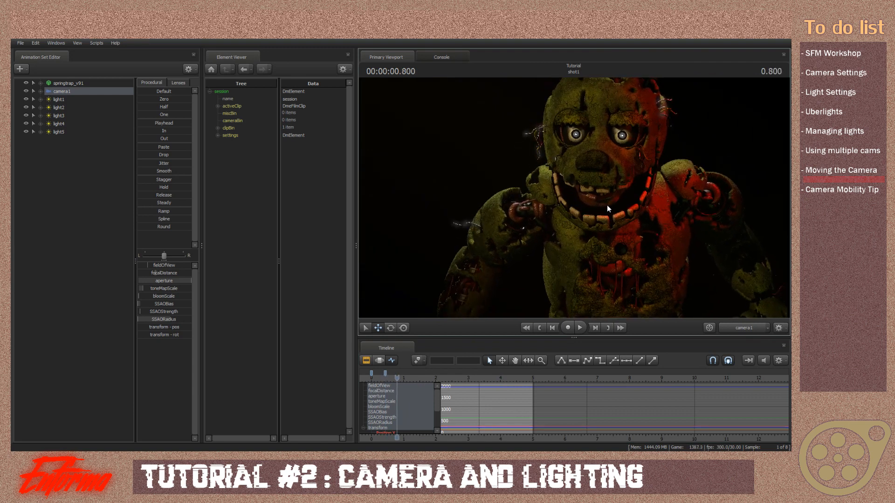
key("Home")
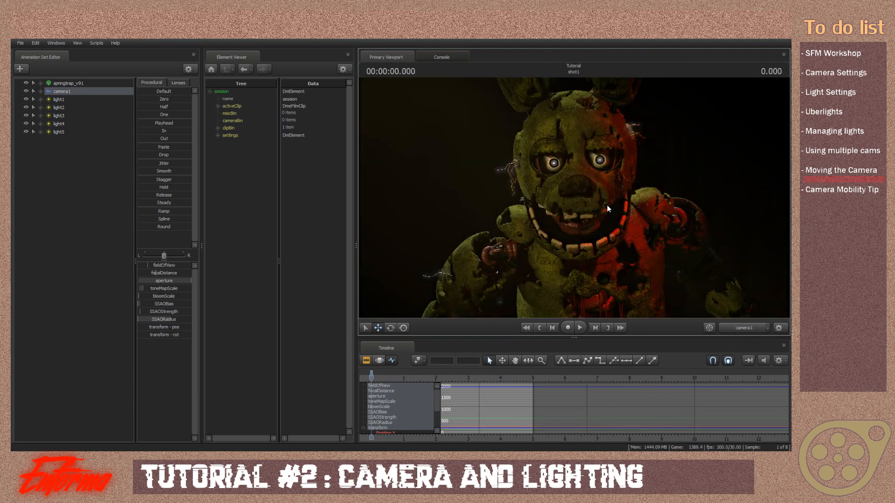
Keyframe camera1 shake positions at about 0.533 and 1.2 seconds and return to the first frame.
key("space")
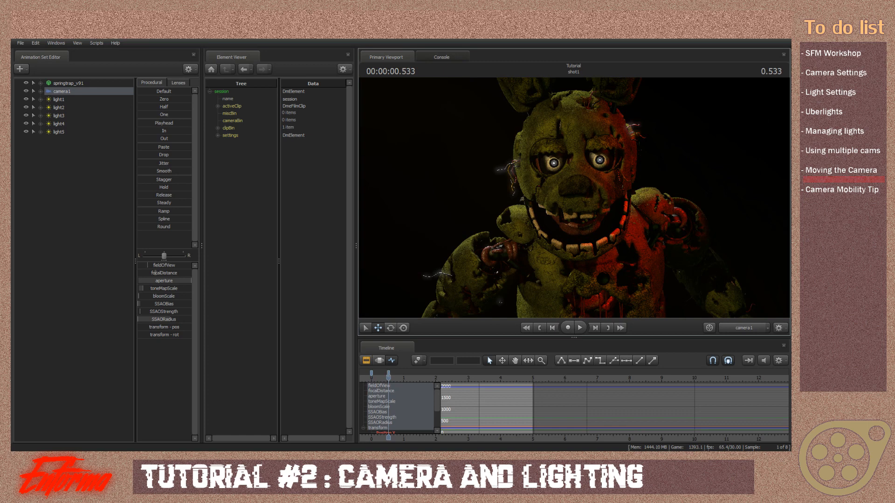
mouse_move(573, 199)
left_mouse_down()
mouse_move(571, 187)
mouse_move(556, 219)
mouse_move(581, 193)
mouse_move(574, 197)
left_mouse_up()
key("space")
key("space")
key("space")
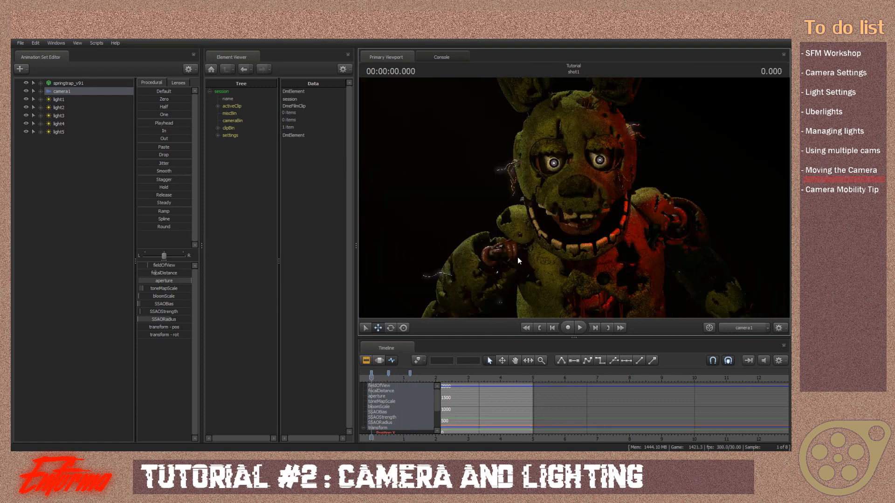
Delete camera1's second and third keyframes, keeping only the one at 0 seconds.
left_click(390, 374)
left_click(410, 373, "ctrl")
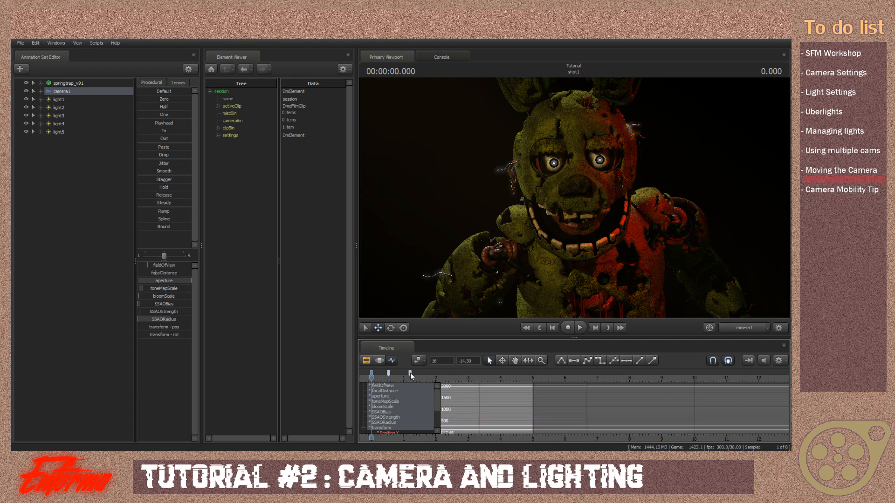
right_click(410, 374)
left_click(436, 321)
Fly camera1 to a slightly shifted starting view of the character at 0 seconds.
left_click_drag(485, 243, 458, 227)
key("a")
key("w")
key("d")
key("w")
key("a")
key("d")
key("s")
key("w")
Keyframe a series of camera1 positions between about 0.3 and 1.933 seconds, moving in toward the character's eye.
key("space")
mouse_move(605, 206)
left_mouse_down()
mouse_move(623, 198)
mouse_move(616, 238)
left_mouse_up()
key("space")
key("space")
key("space")
key("space")
key("space")
key("w")
mouse_move(575, 202)
left_mouse_down()
mouse_move(563, 180)
mouse_move(574, 201)
mouse_move(563, 208)
mouse_move(571, 186)
mouse_move(576, 226)
mouse_move(572, 190)
left_mouse_up()
key("space")
key("space")
key("w")
key("space")
key("space")
key("w")
scroll(572, 194, "up", 3)
key("space")
key("space")
key("s")
key("space")
key("space")
key("w")
Play the multi-keyframe camera1 move from the start and return to the first frame.
key("Home")
key("space")
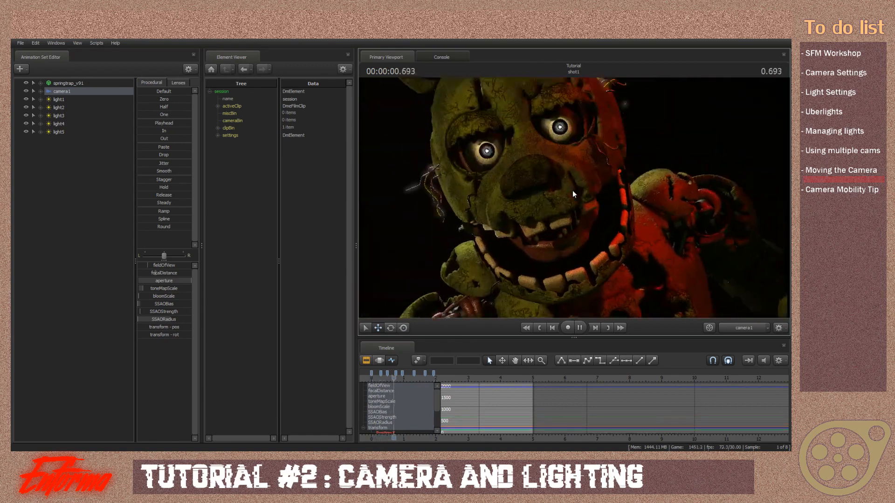
key("space")
key("Home")
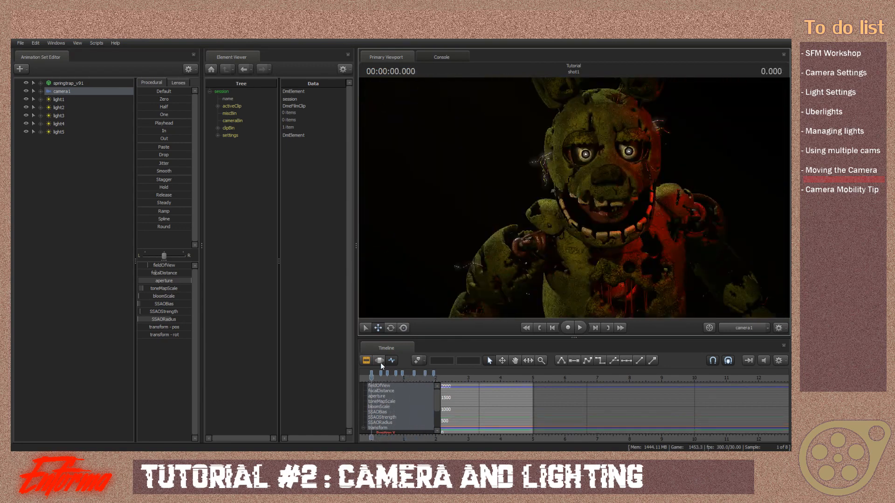
Delete camera1's intermediate keyframes, keeping those at 0 and about 1.933 seconds, and play the smoother move.
left_click_drag(381, 374, 436, 373)
right_click(426, 373)
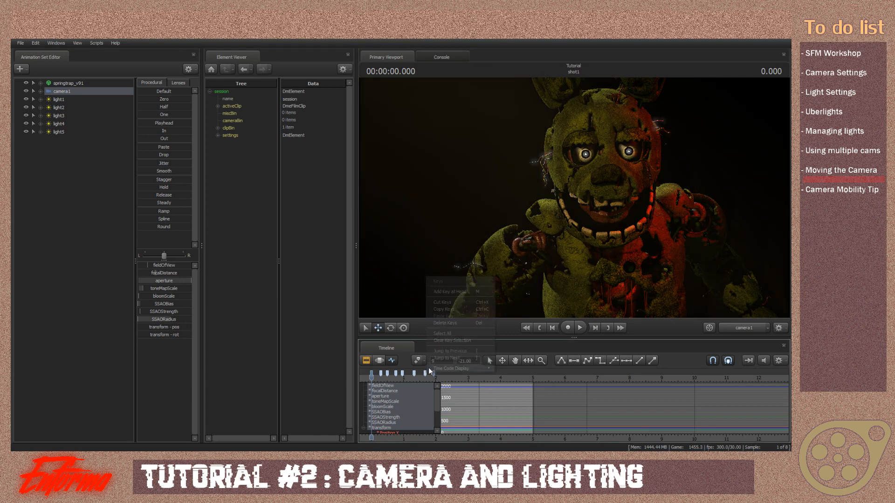
left_click(454, 320)
key("space")
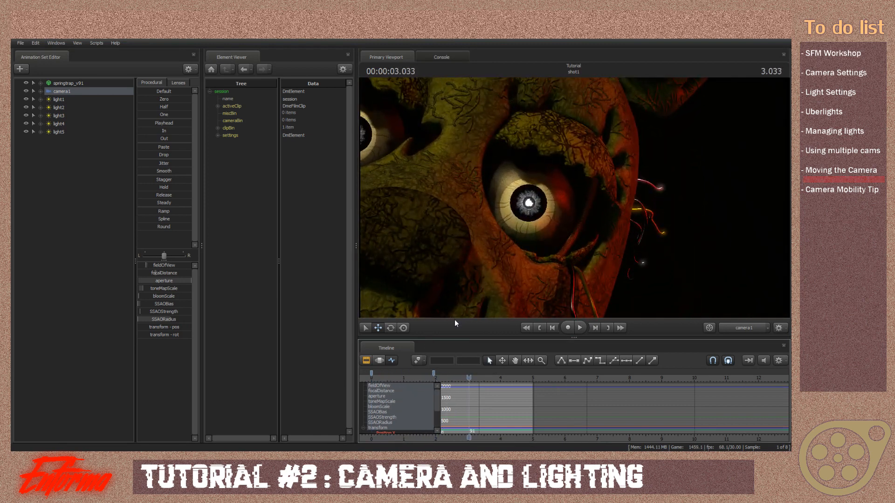
key("space")
Move camera1 closer to the character's eye at 1.933 seconds and lower its focalDistance in the Graph Editor.
left_click_drag(485, 279, 473, 293)
key("w")
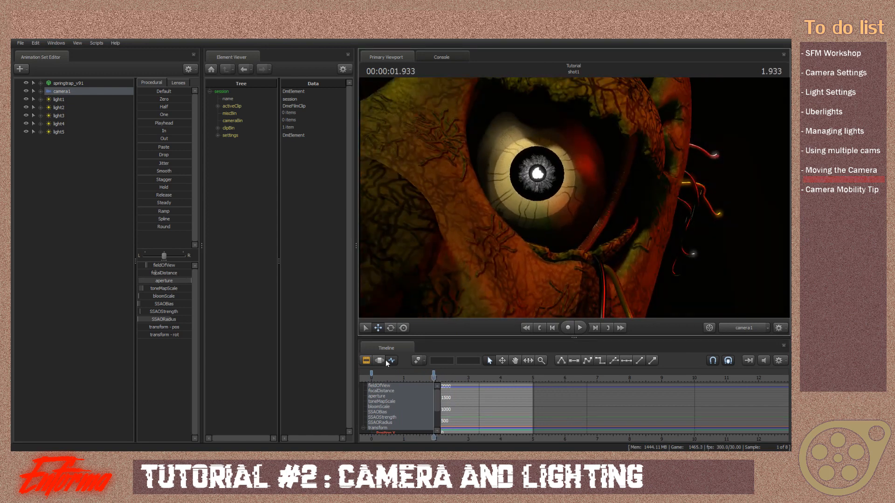
left_click(367, 361)
left_click(392, 360)
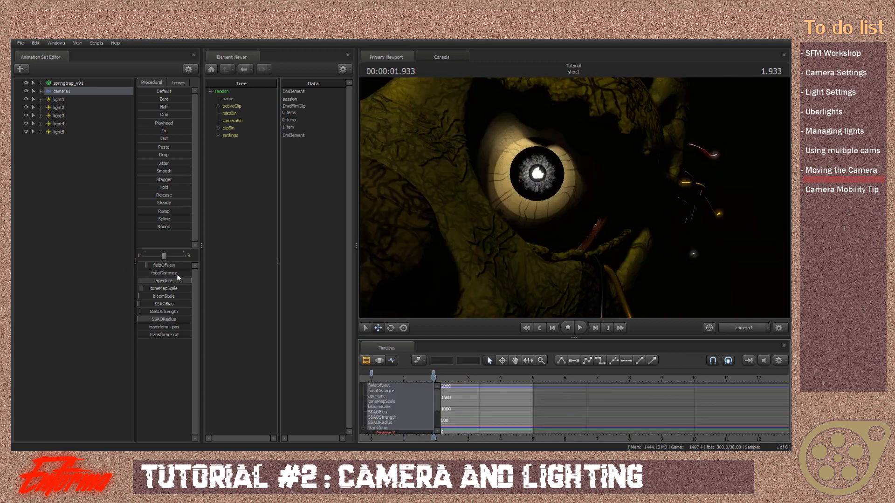
mouse_move(178, 275)
left_mouse_down()
mouse_move(186, 275)
mouse_move(160, 275)
left_mouse_up()
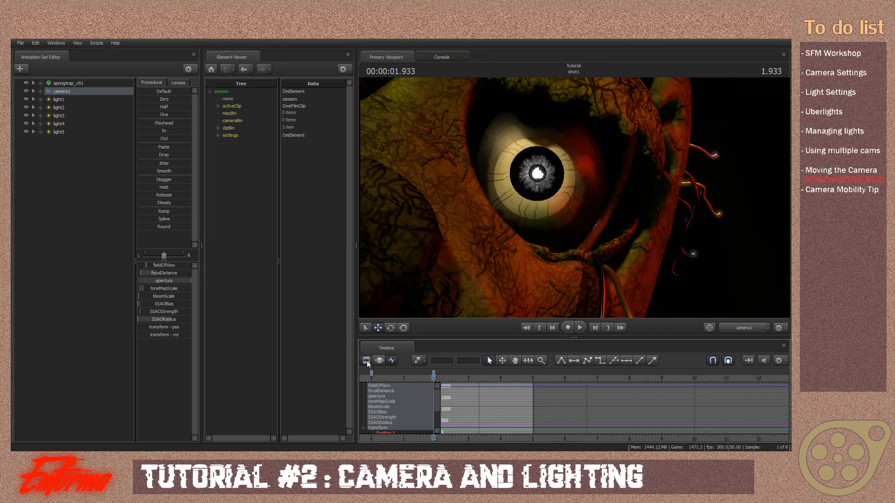
Play the camera1 close-up move in the Clip Editor and return to the first frame.
left_click(367, 360)
key("space")
key("space")
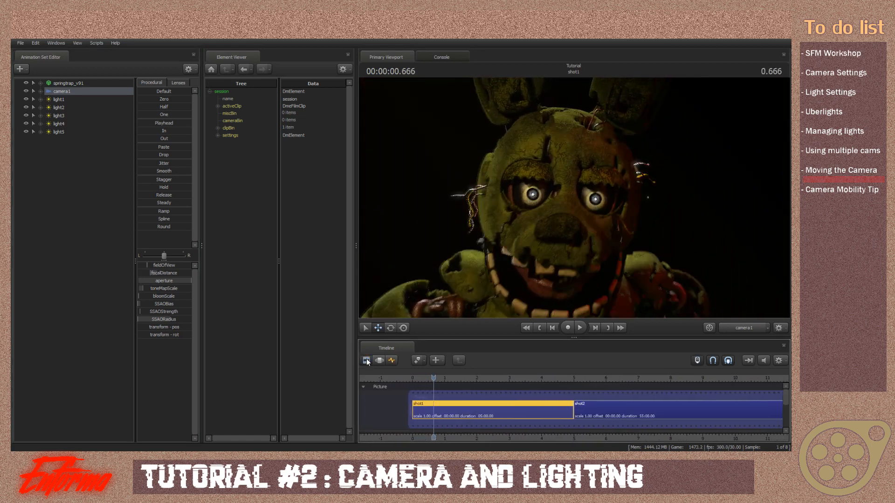
key("space")
key("space")
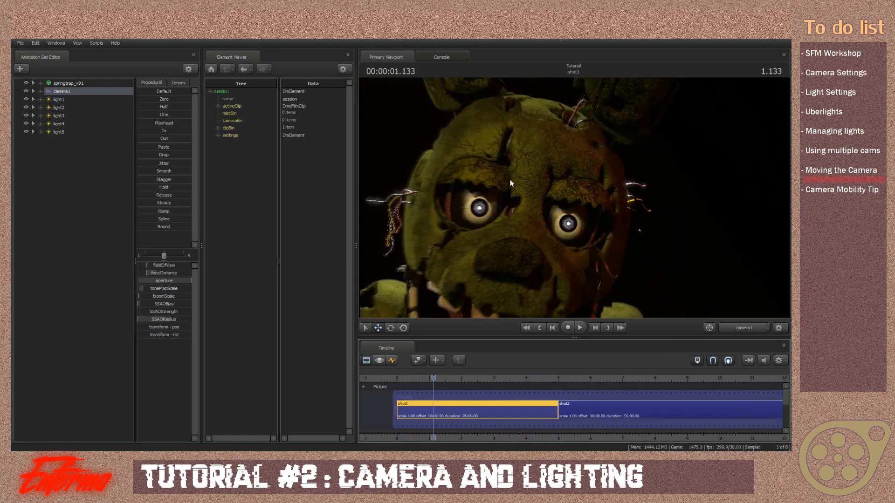
key("space")
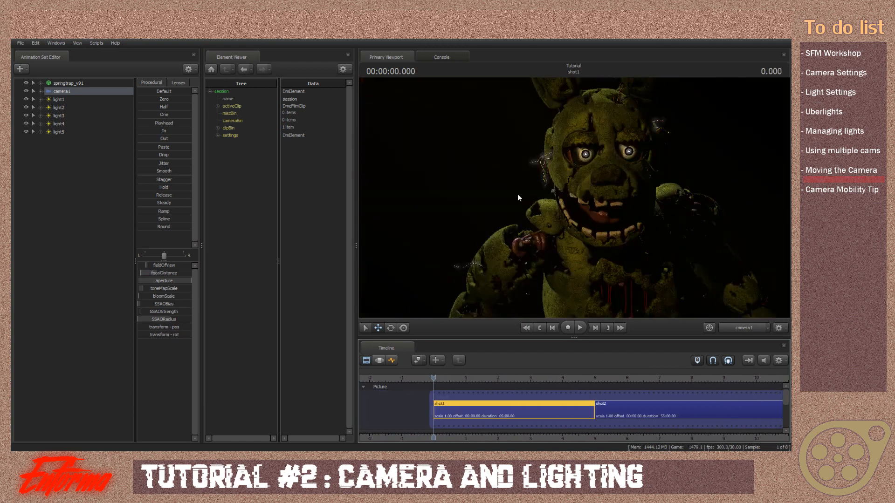
Delete camera1's keyframe at about 1.933 seconds in the Graph Editor.
left_click(391, 360)
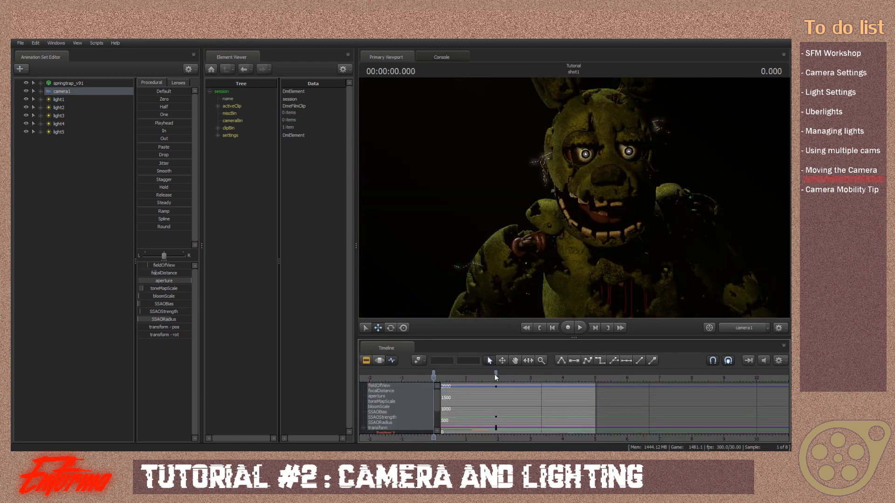
right_click(494, 374)
left_click(510, 328)
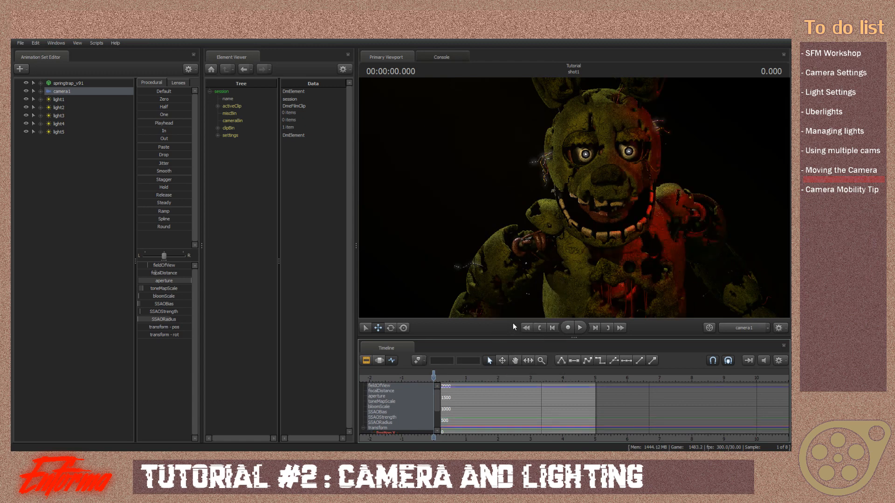
In the Motion Editor, create a new light, hide it, and look through it in the viewport to adjust its direction slightly.
left_click(367, 360)
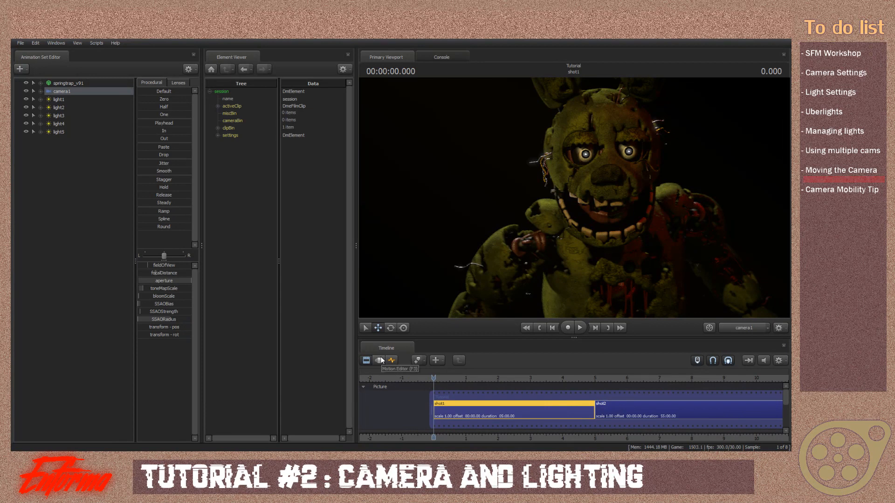
left_click(380, 361)
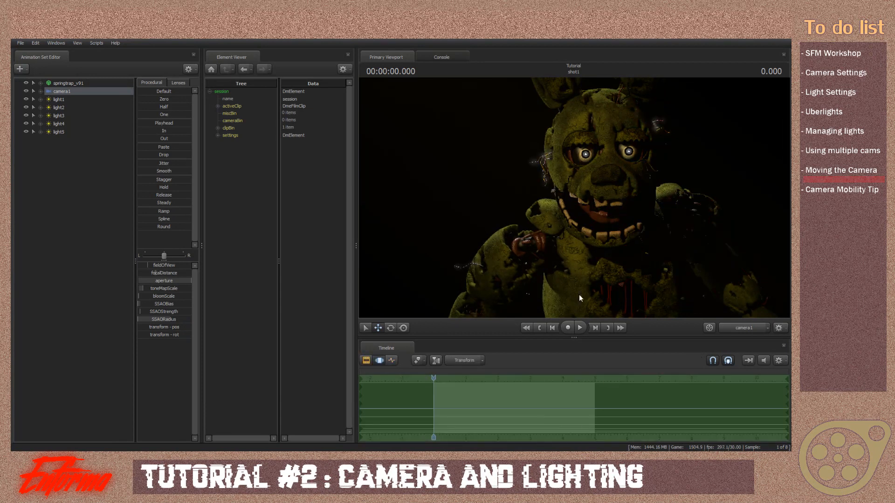
right_click(68, 144)
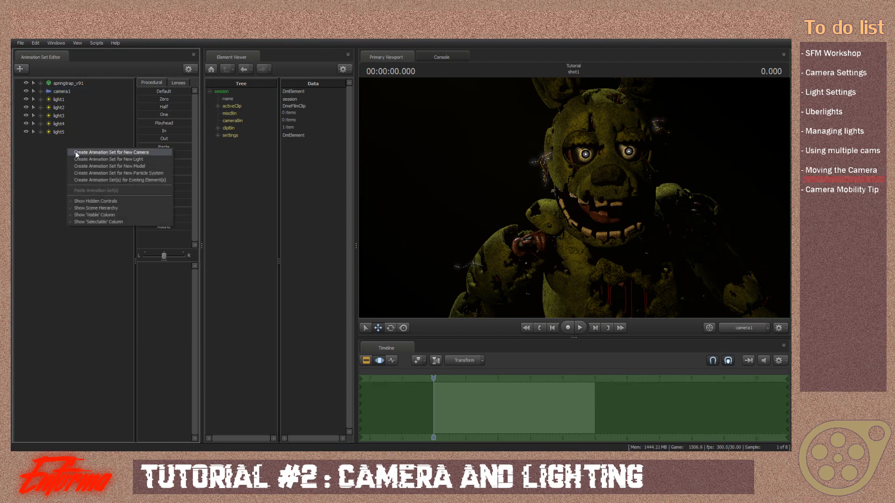
left_click(84, 159)
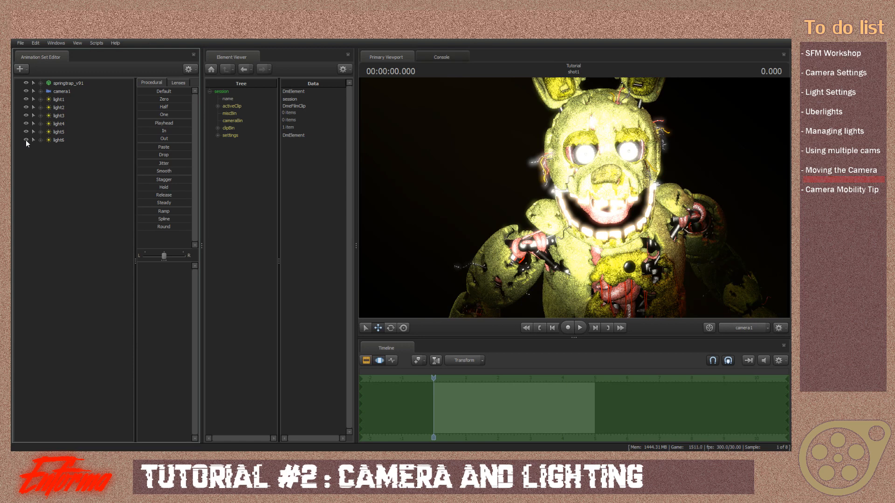
left_click(26, 140)
left_click(58, 140)
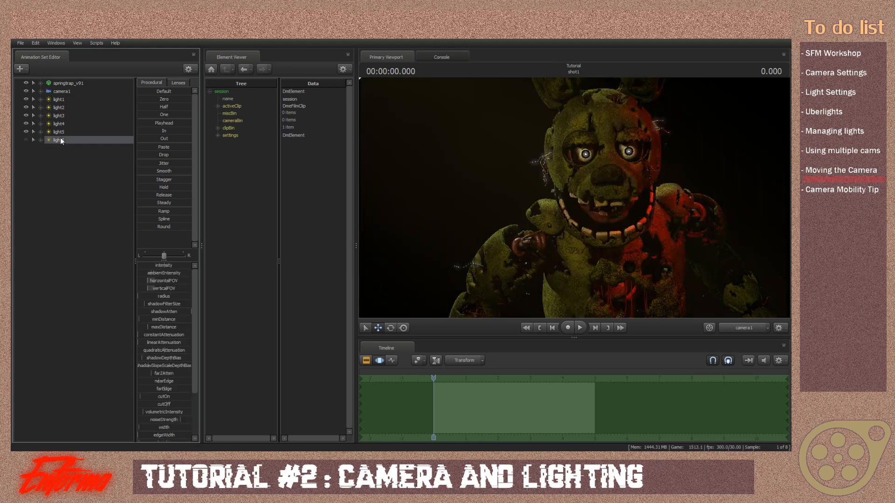
left_click_drag(575, 198, 568, 195)
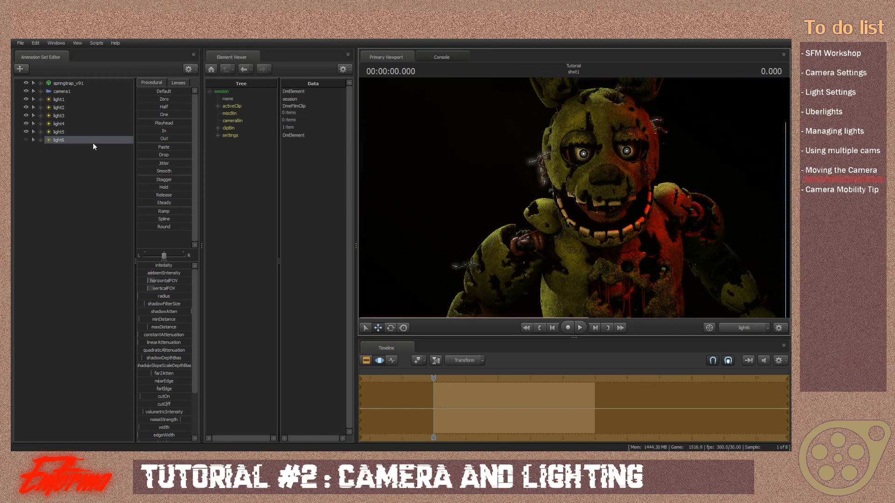
Lock camera1's transform to light6's transform and collapse light6's controls.
left_click(39, 91)
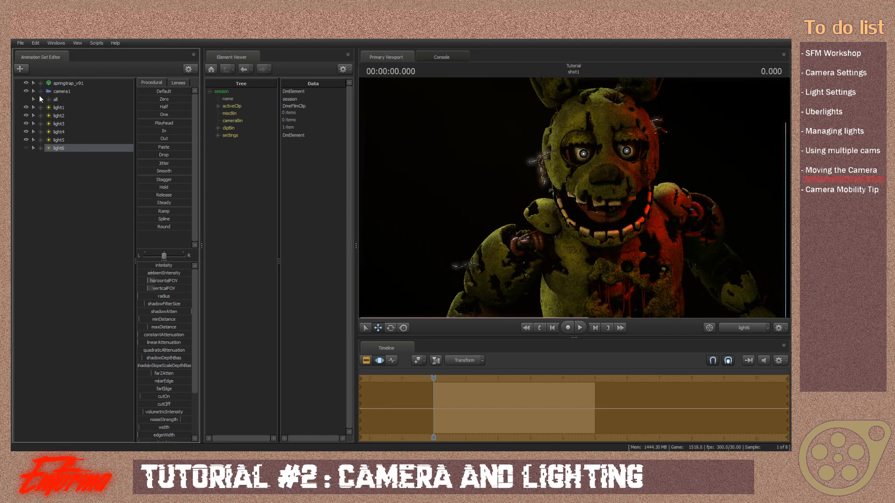
left_click(41, 148)
left_click(48, 156)
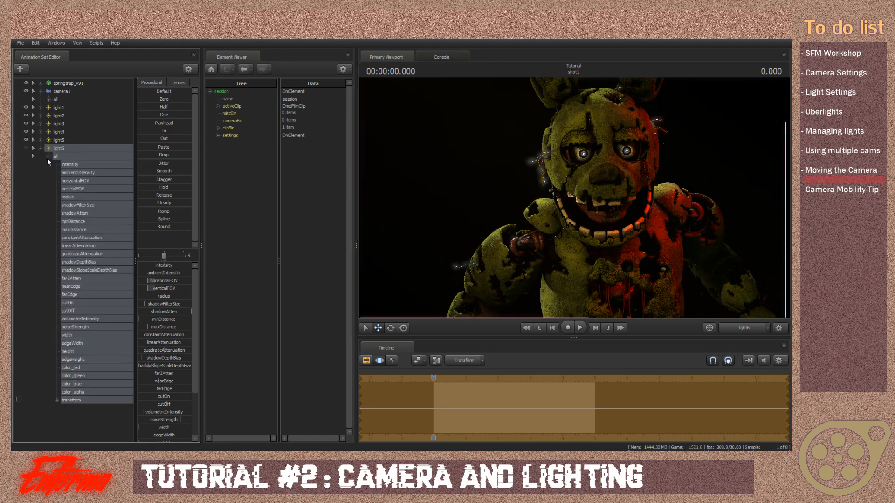
left_click(48, 99)
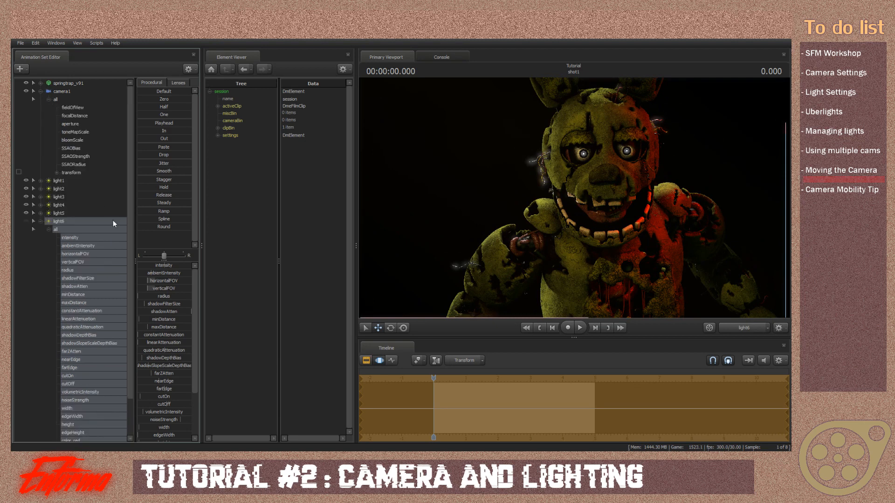
scroll(117, 252, "down", 2)
left_click(85, 433)
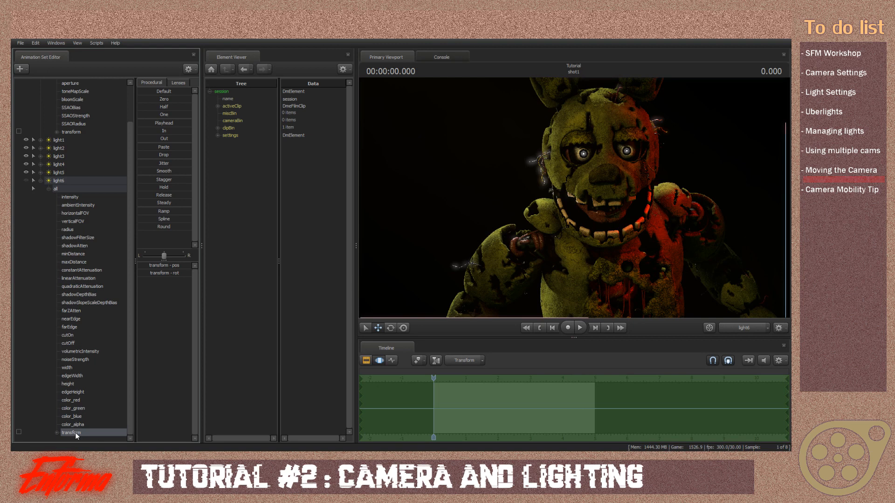
left_click_drag(74, 432, 83, 134)
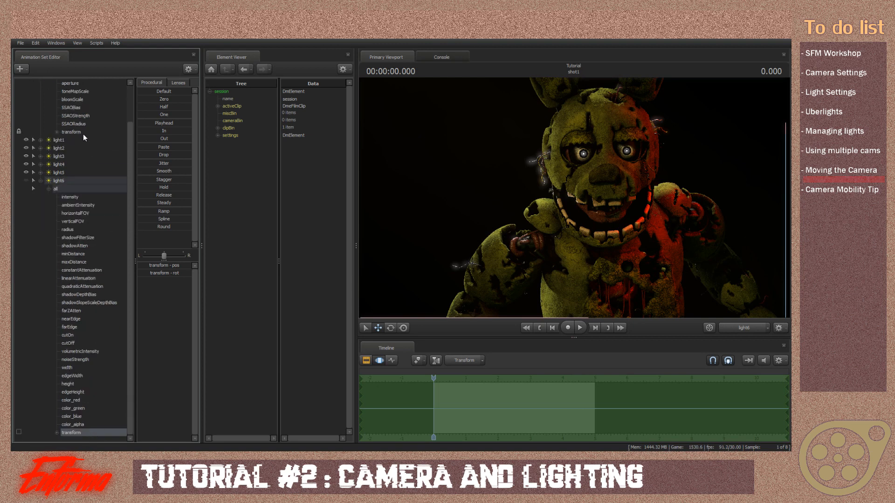
left_click(41, 181)
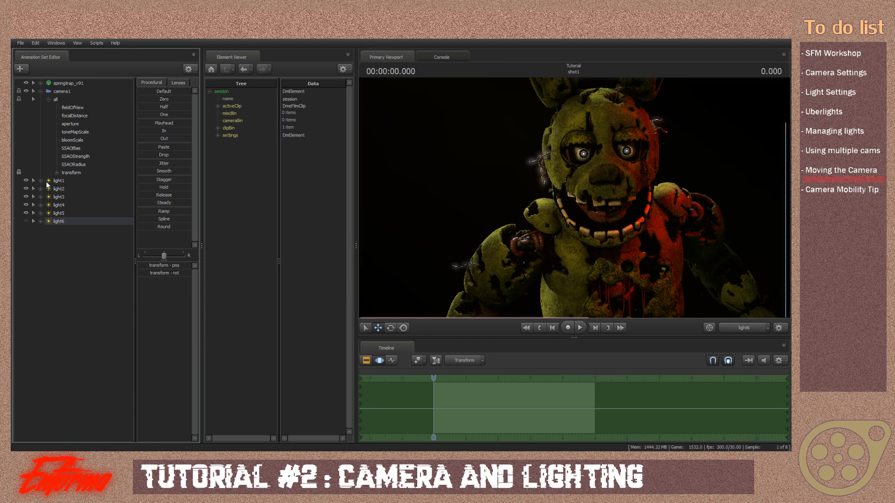
Look through camera1 and keyframe a slightly shifted view at about 4.966 seconds in the Graph Editor.
left_click(70, 92)
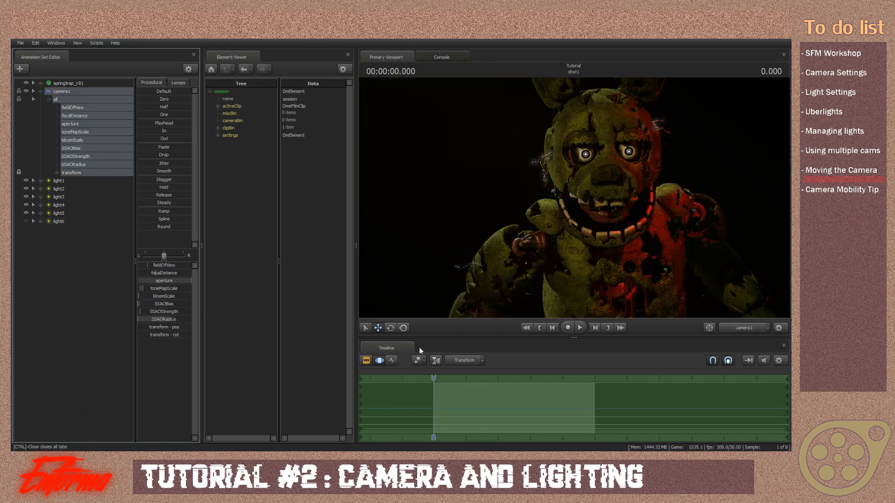
left_click(392, 360)
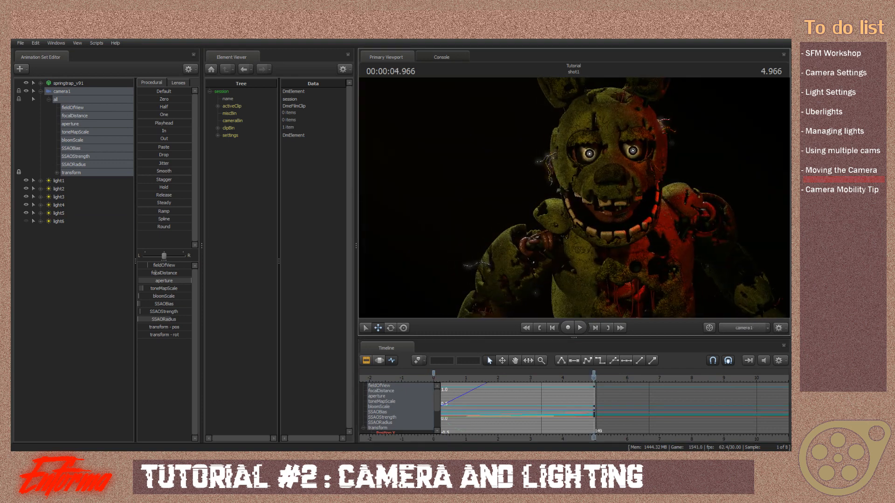
left_click_drag(573, 197, 552, 197)
Play back the shot through camera1 to review the movement between its start and end keyframes.
key("space")
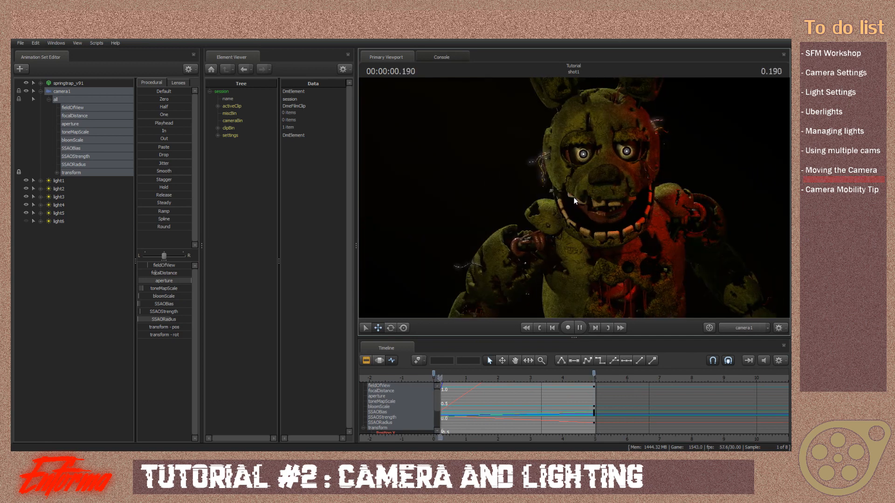
key("space")
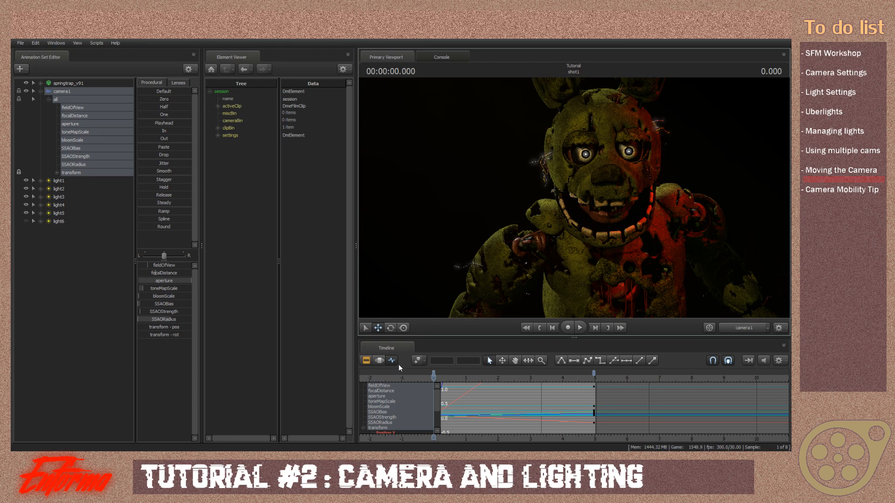
Try to keyframe shifted camera1 views at about 0.9 and 1.033 seconds, play them back, and undo both changes.
key("space")
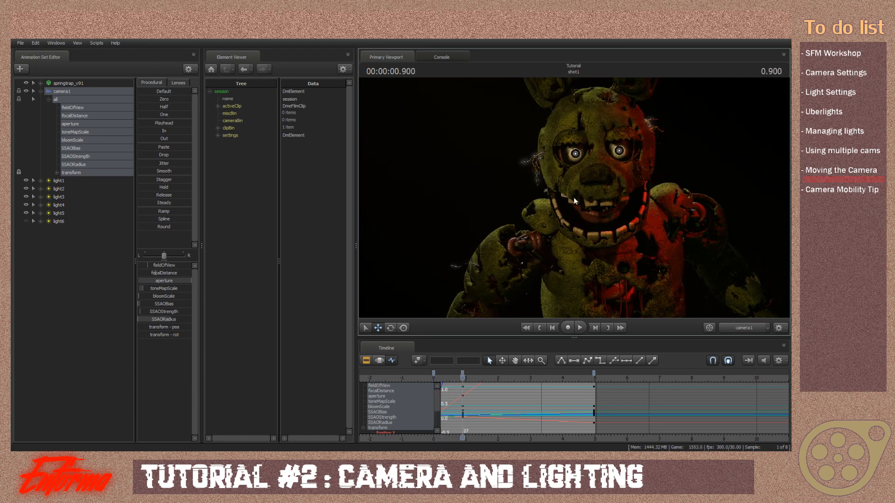
left_click_drag(574, 195, 588, 195)
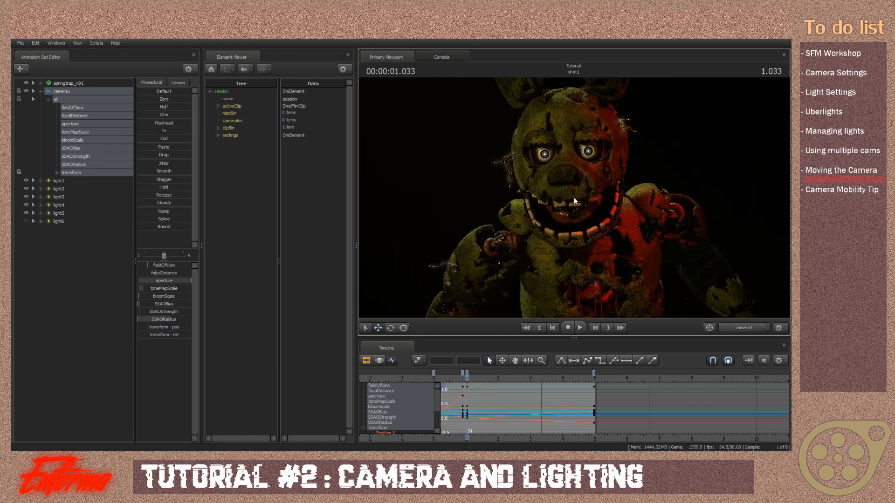
key("space")
key("Home")
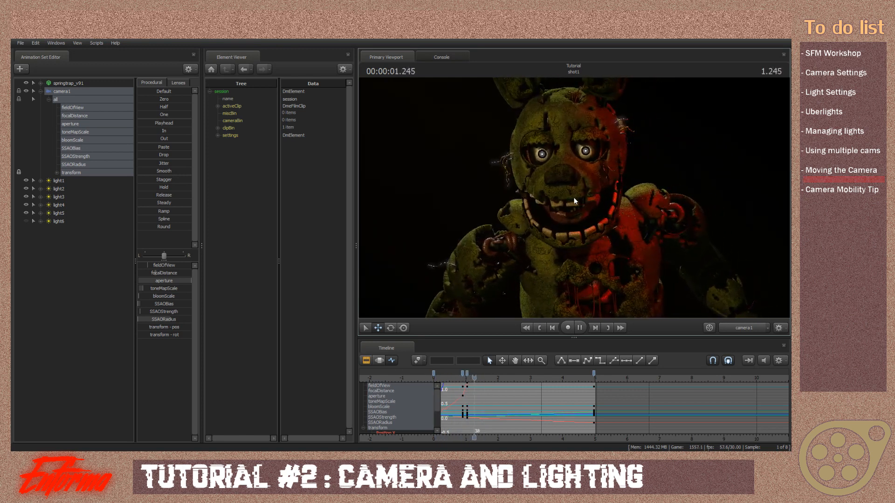
key("ctrl+z")
key("ctrl+z")
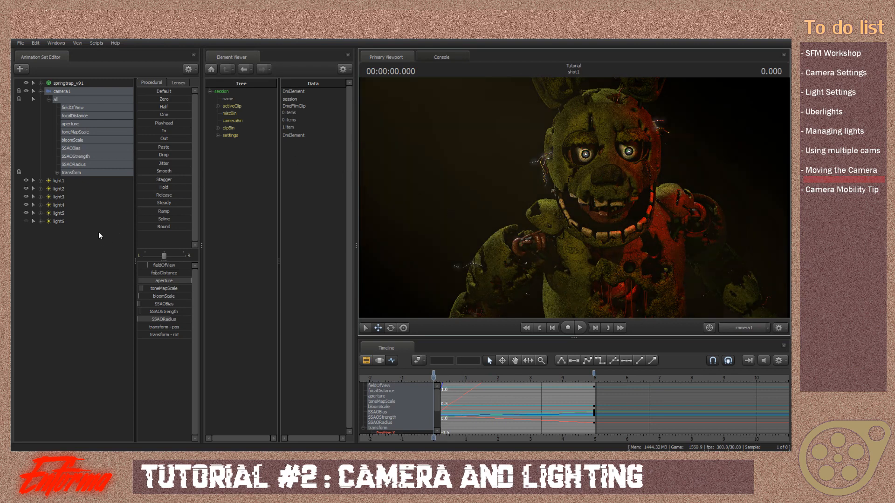
Look through light6 and keyframe a series of shifted and rotated views at short intervals up to about 3.1 seconds.
left_click(58, 222)
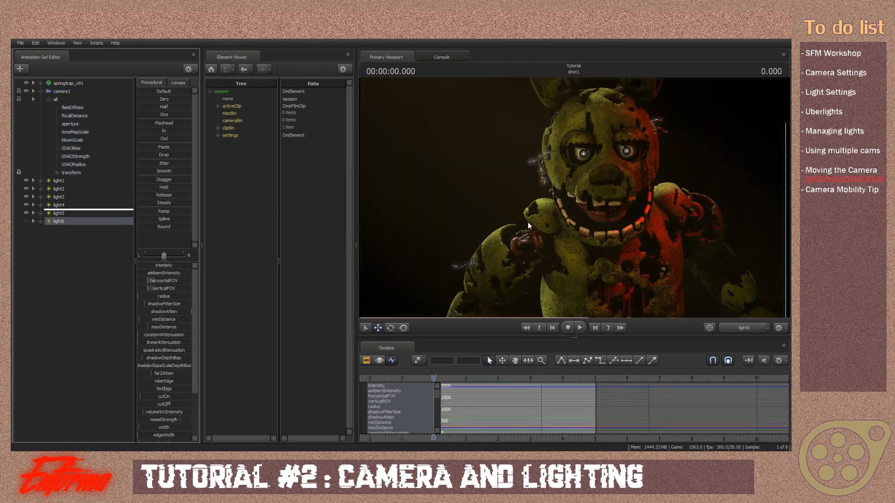
key("space")
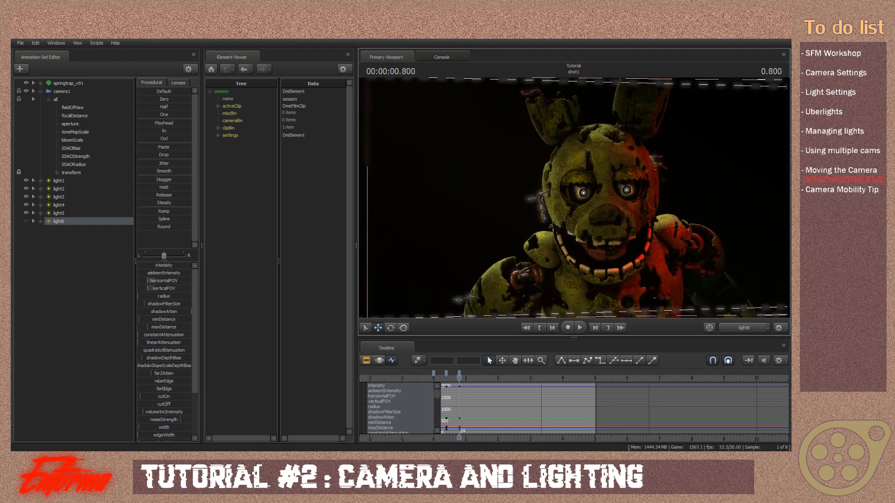
key("space")
key("space")
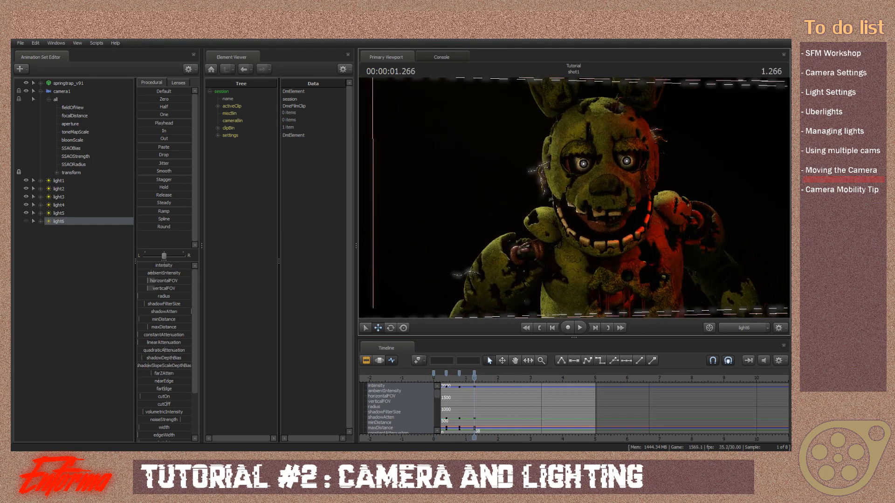
key("space")
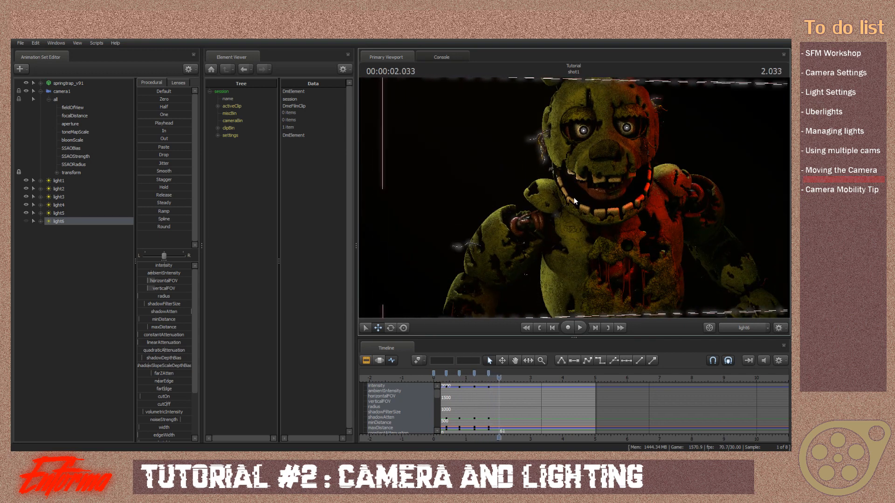
mouse_move(575, 198)
left_mouse_down()
mouse_move(566, 186)
mouse_move(574, 198)
mouse_move(567, 201)
mouse_move(573, 196)
left_mouse_up()
key("space")
key("space")
key("space")
key("space")
Switch the viewport from light6 to camera1 and play the light-driven camera movement from the start.
left_click(735, 327)
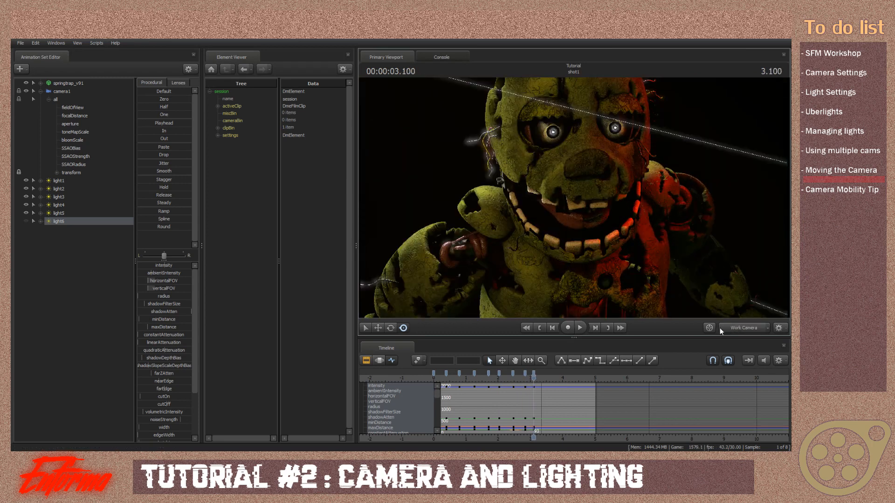
left_click(726, 329)
key("Home")
key("space")
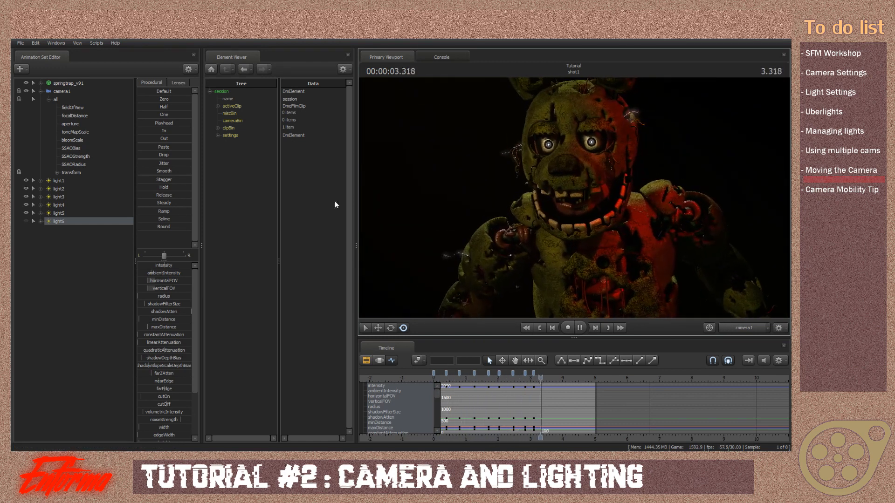
key("space")
key("Home")
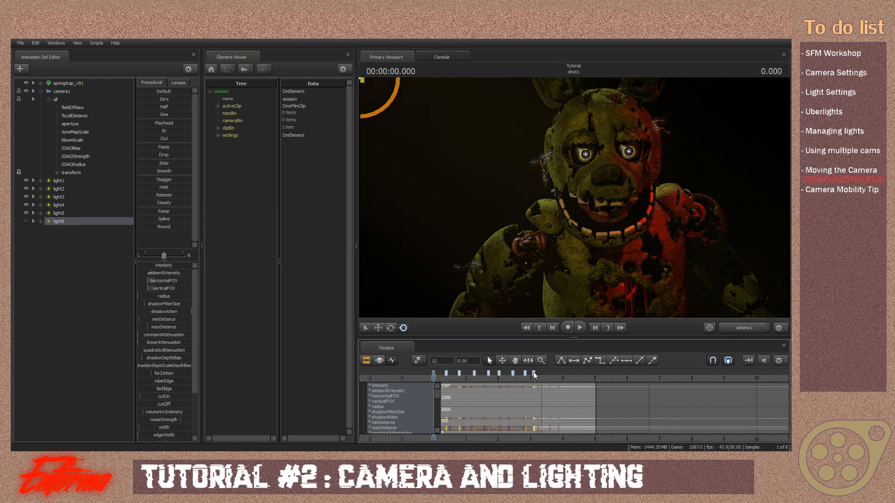
Replace light6's keyframes with a new series of shifted views, looking through the light and keying at intervals up to about 2.6 seconds.
right_click(533, 372)
left_click(555, 323)
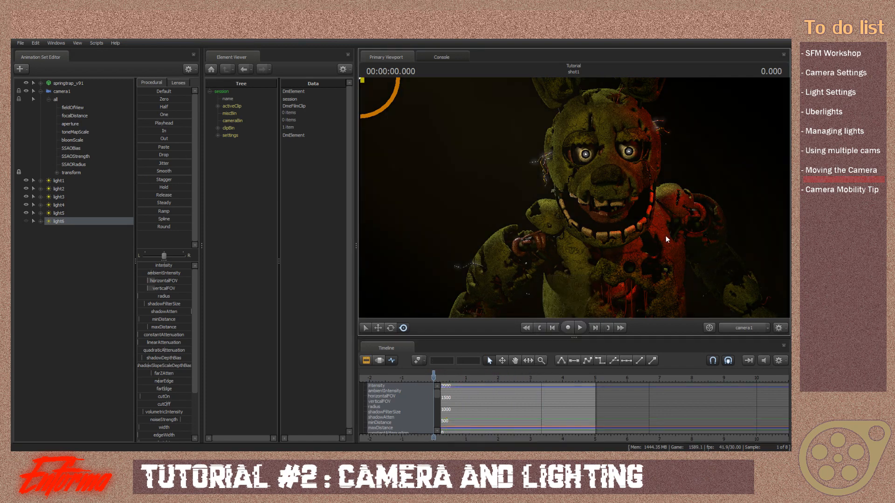
left_click_drag(58, 221, 561, 200)
key("Right")
key("Right")
key("Right")
key("Right")
key("Right")
key("Right")
key("Right")
key("Right")
key("Right")
key("Right")
key("Right")
key("Right")
key("Right")
key("Right")
key("Right")
key("Right")
key("Right")
key("Right")
key("Right")
key("Right")
key("Right")
key("Right")
key("Right")
key("Right")
key("Right")
key("Right")
key("Right")
key("Right")
key("Right")
key("Right")
key("Right")
key("Right")
key("Right")
key("Right")
key("Right")
key("Right")
key("Right")
key("Right")
key("Right")
key("Right")
key("Right")
key("Right")
key("Right")
key("Right")
key("Right")
key("Right")
key("Right")
key("Right")
key("Right")
key("Right")
key("Right")
key("Right")
key("Right")
key("Right")
key("Right")
key("Right")
key("Right")
key("Right")
key("Right")
key("Right")
key("Right")
key("Right")
key("Right")
key("Right")
key("Right")
key("Right")
key("Right")
key("Right")
key("Right")
key("Right")
Play the shot from the start through light6 and through camera1, and return to the first frame.
key("Home")
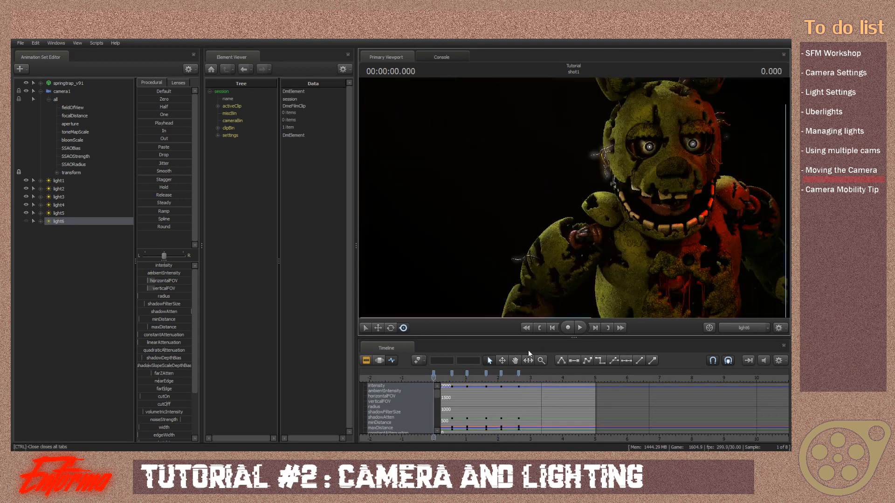
key("space")
key("space")
left_click(745, 329)
left_click(745, 329)
key("space")
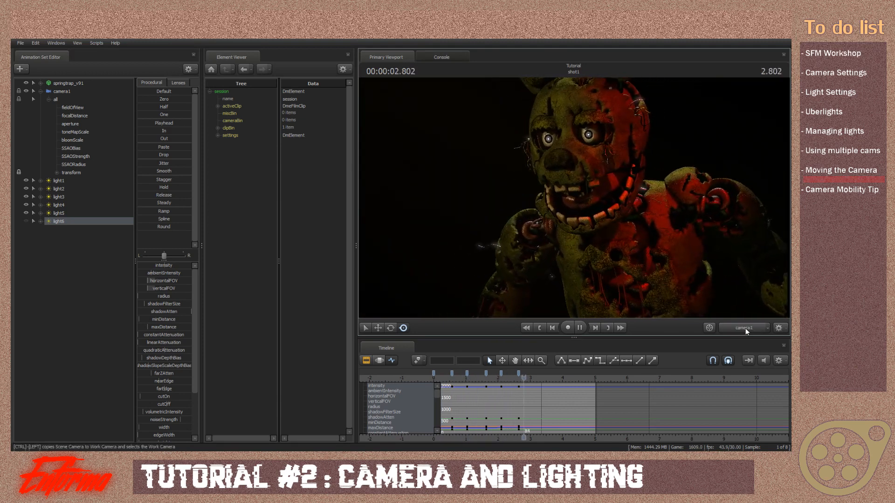
key("Home")
Select all of light6's keyframes, widen the timeline, change the keys' curve tangents, and play the shot through camera1.
right_click(549, 375)
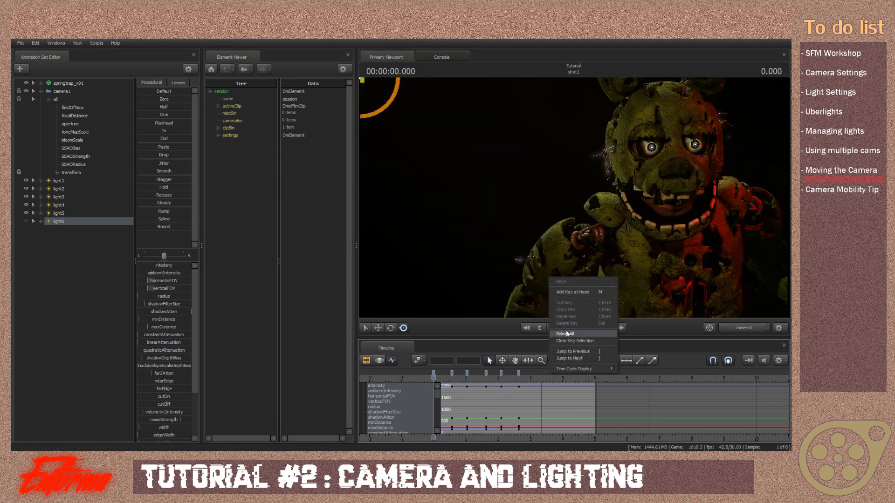
left_click(566, 334)
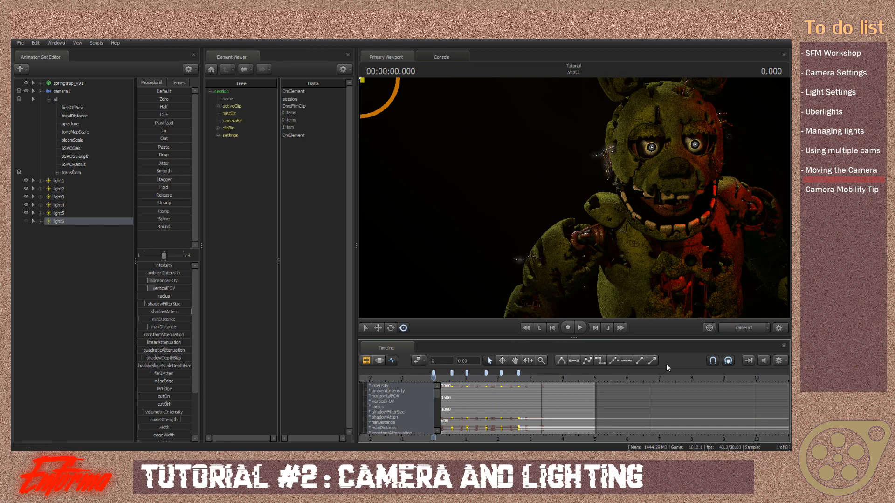
left_click_drag(356, 343, 329, 343)
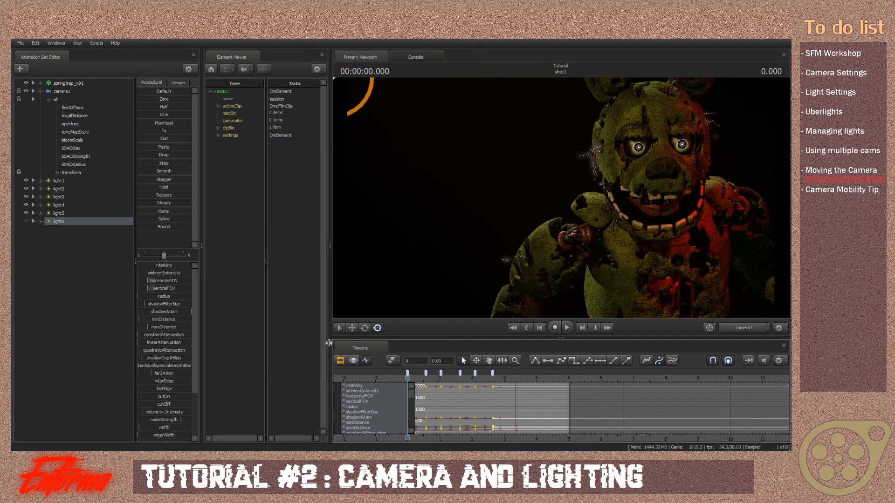
left_click(575, 363)
left_click(466, 153)
key("space")
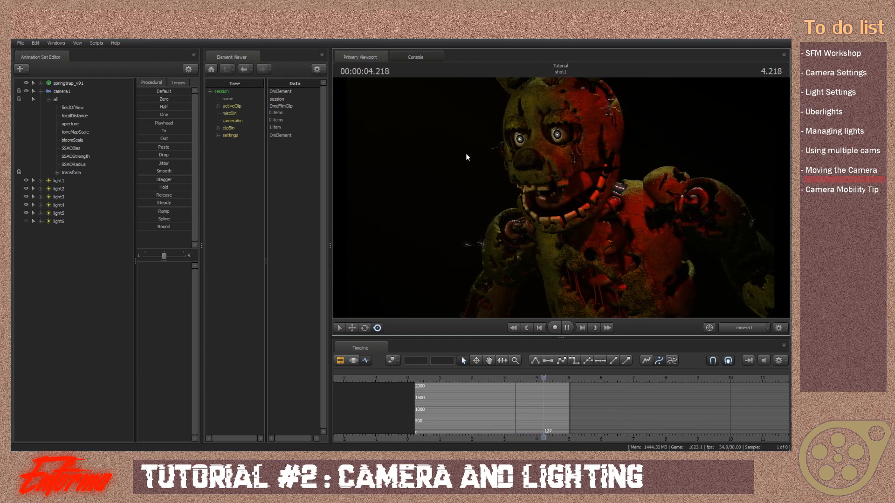
key("space")
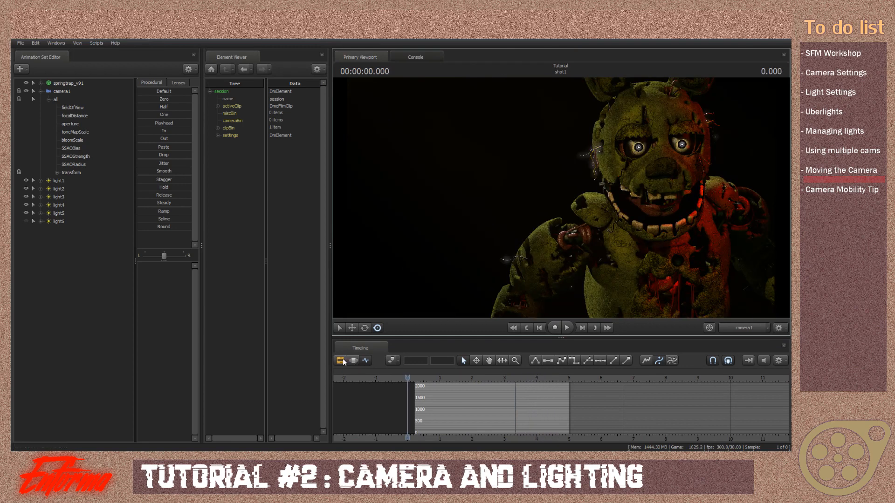
Delete light6 from the animation sets and play the shot through camera1 to check its movement.
right_click(82, 221)
left_click(108, 239)
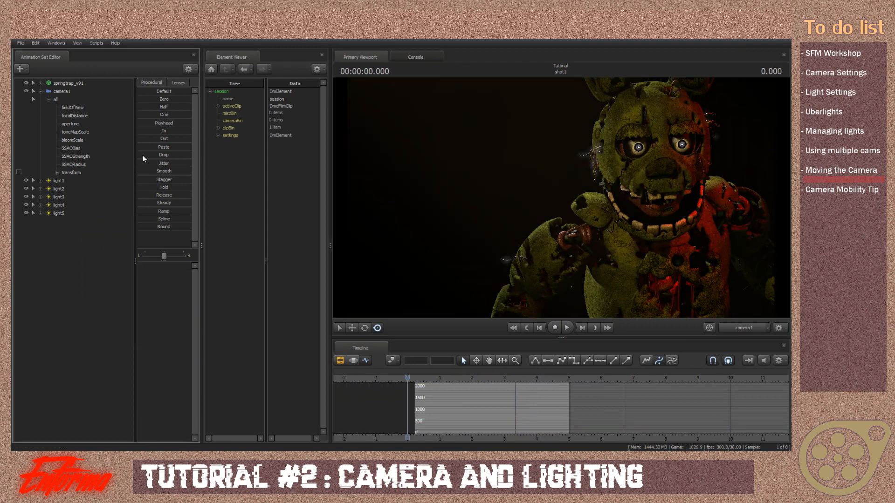
key("space")
key("space")
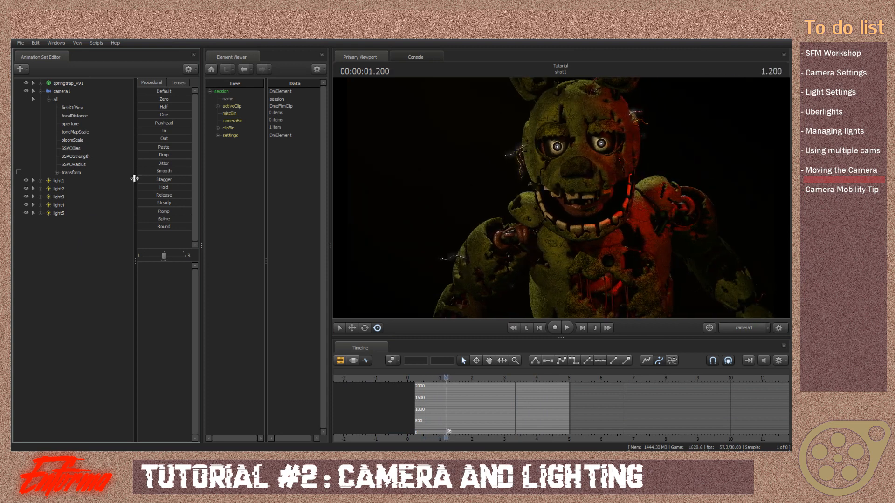
Select camera1 and compare its animation curves in the Motion Editor and Graph Editor, checking the first and last frames.
left_click(74, 93)
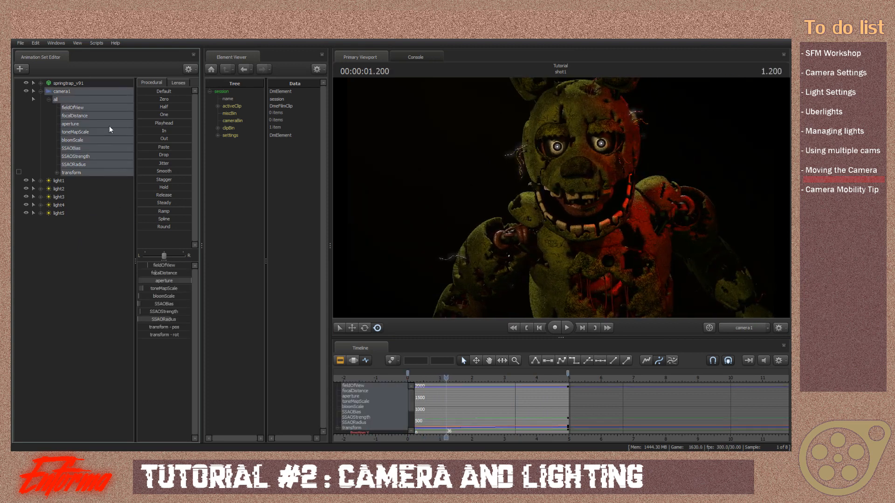
left_click(353, 361)
key("Home")
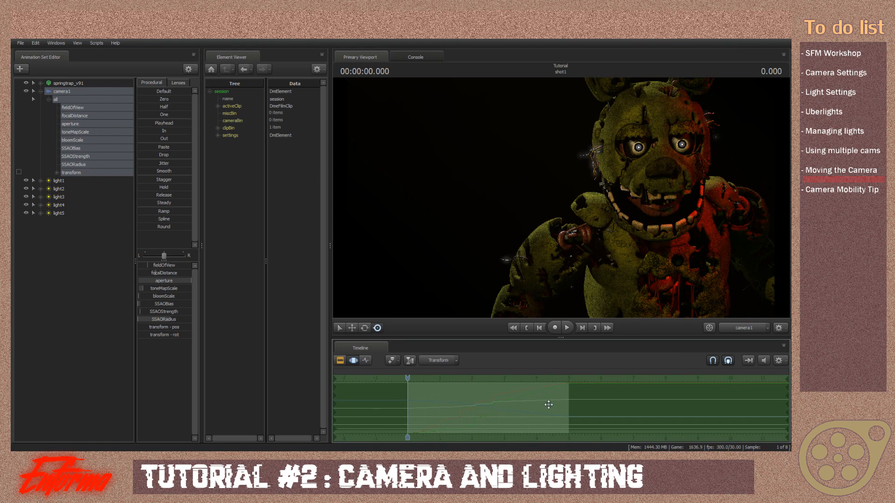
left_click(364, 361)
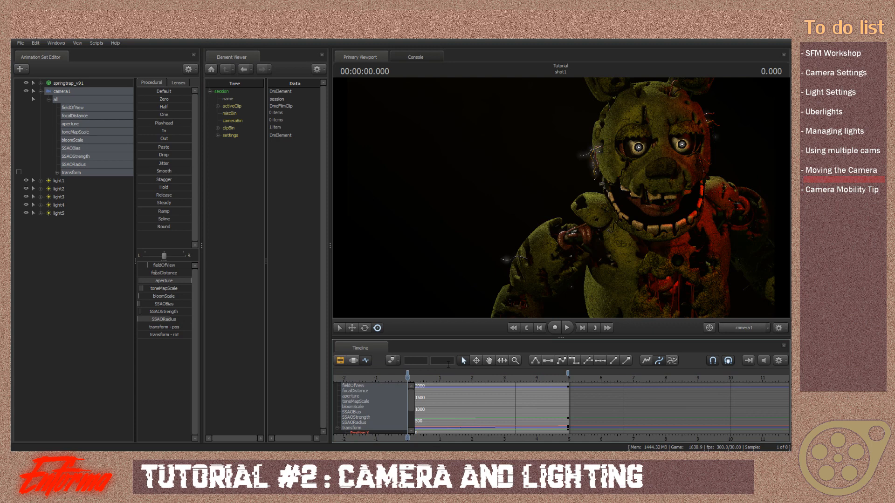
key("End")
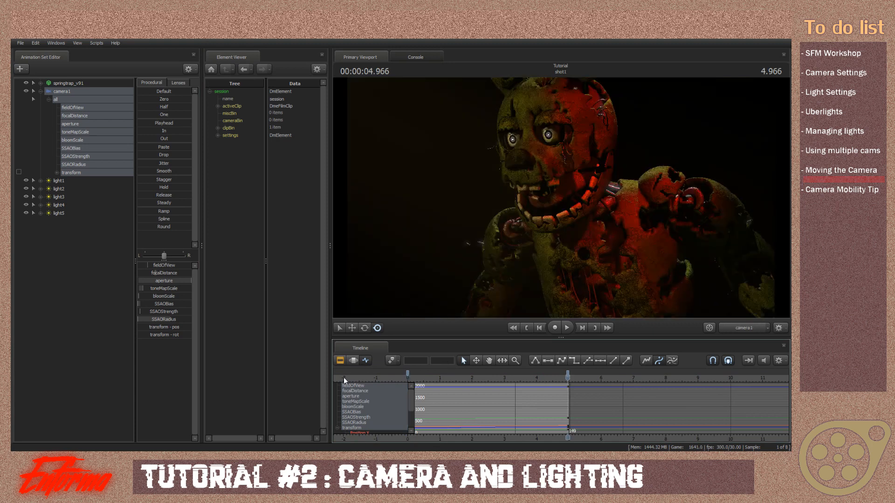
left_click(352, 360)
key("Home")
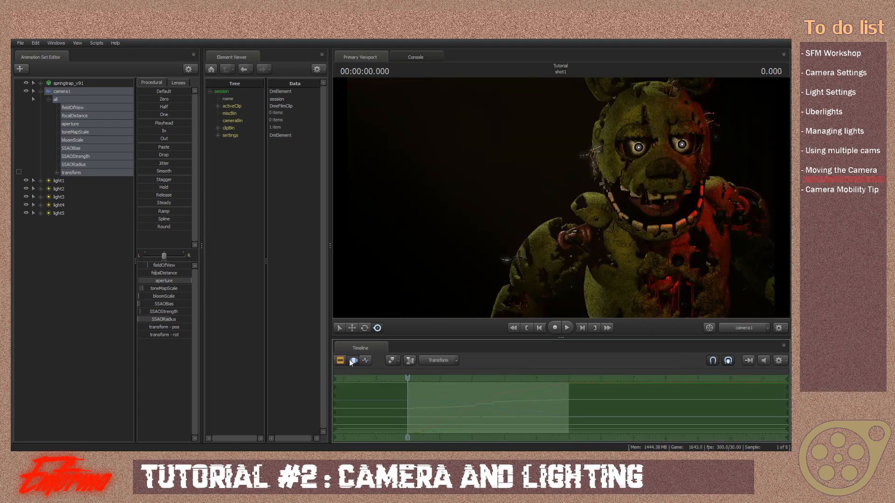
left_click(366, 361)
left_click(354, 361)
left_click(365, 361)
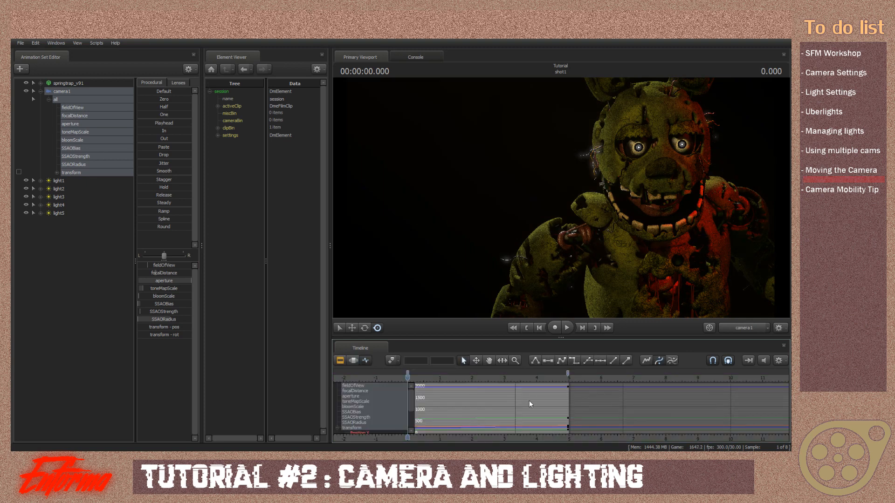
Copy and delete camera1's keyframe at about 4.966 seconds, and play the shot.
left_click(569, 376)
right_click(568, 375)
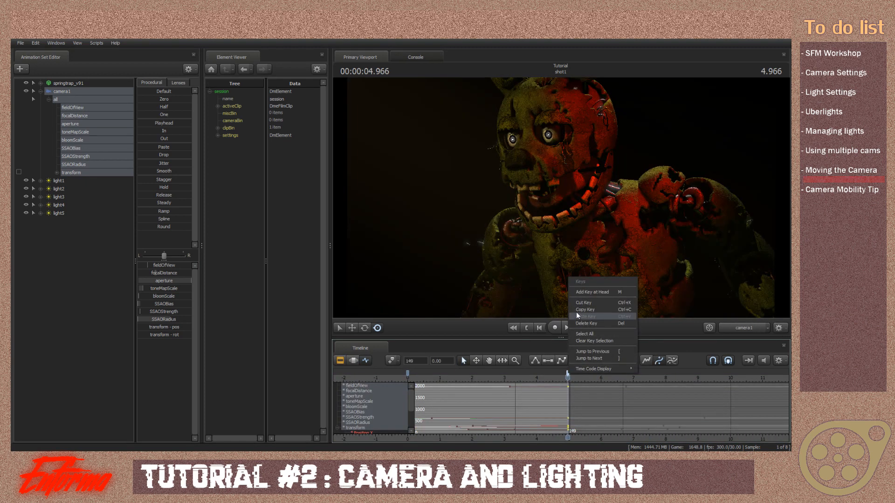
left_click(582, 310)
right_click(566, 372)
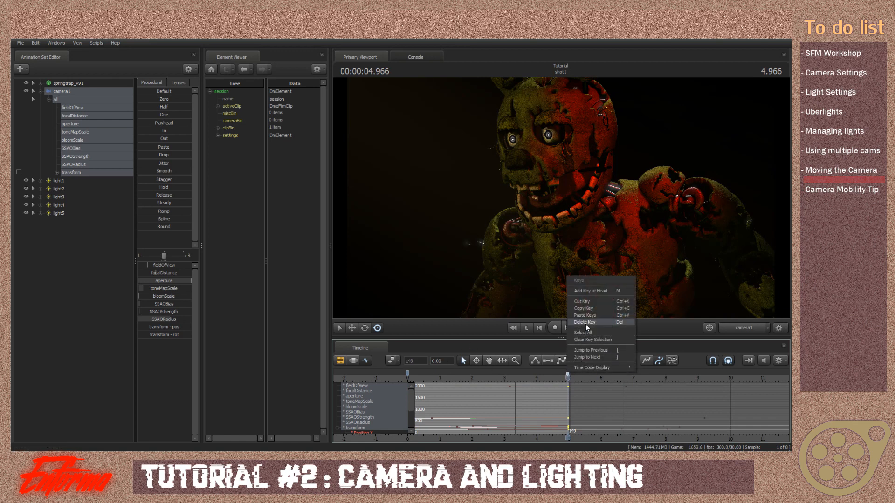
left_click(586, 323)
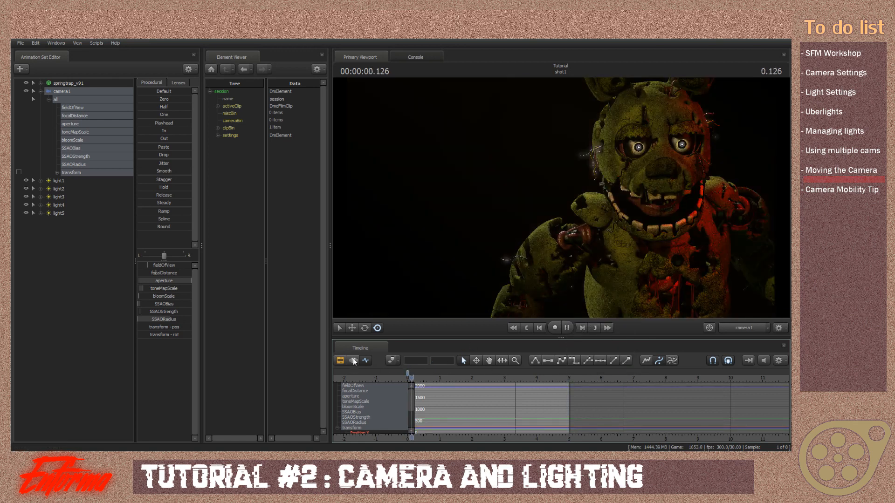
key("space")
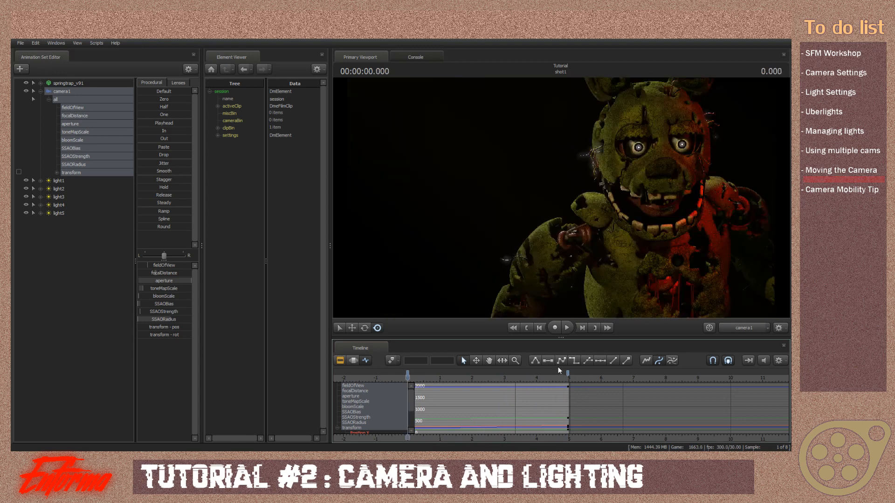
Select all of camera1's keyframes, change their curve tangents, and play the shot with nothing selected.
right_click(593, 371)
left_click(613, 427)
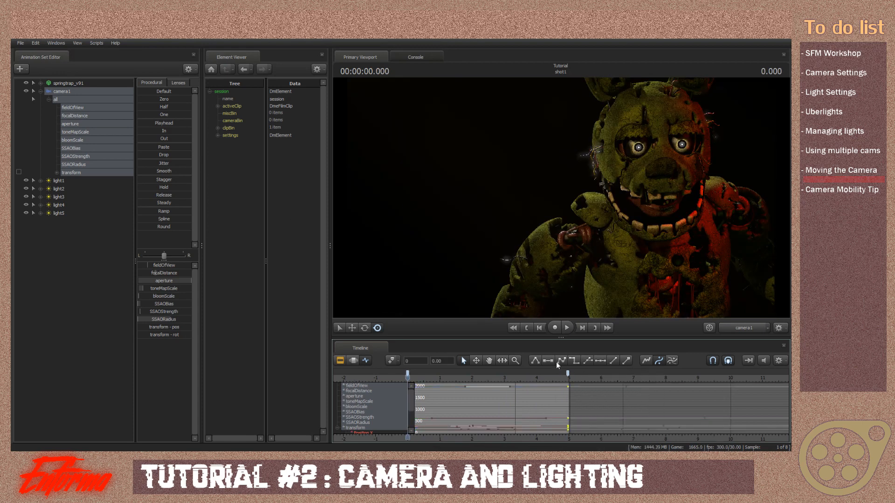
left_click(551, 361)
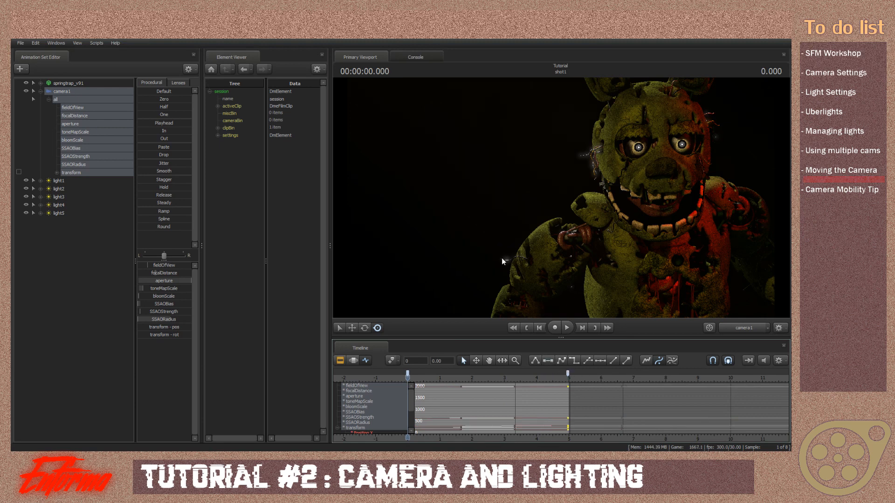
left_click(430, 177)
key("space")
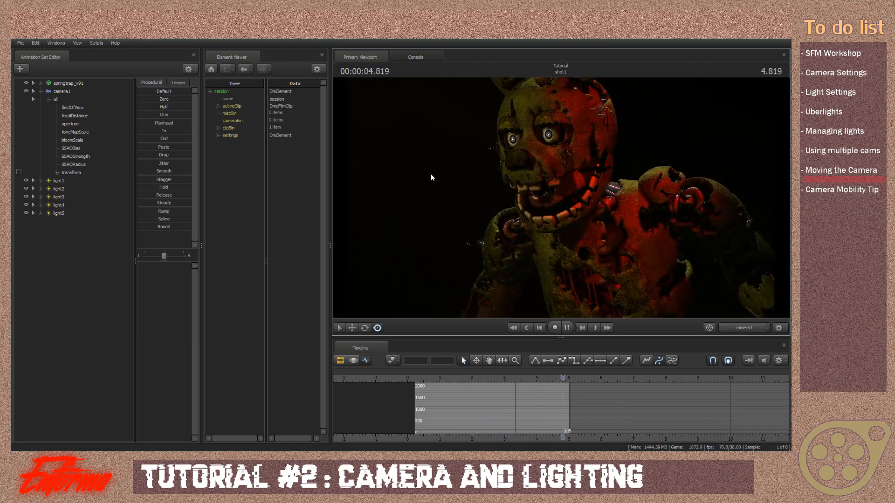
key("space")
key("Home")
Delete camera1's end keyframe at about 4.966 seconds and reframe the first frame so the character is closer and more centered.
left_click(74, 92)
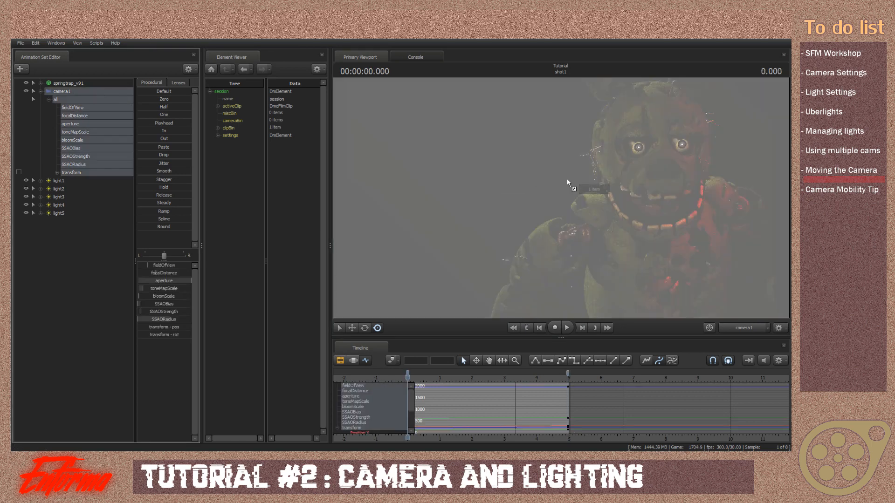
right_click(567, 371)
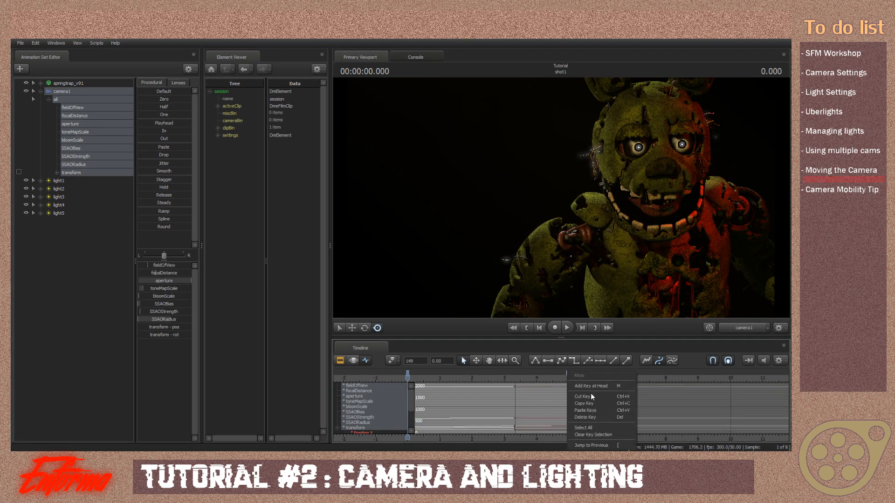
left_click(586, 418)
left_click_drag(591, 233, 659, 224)
key("w")
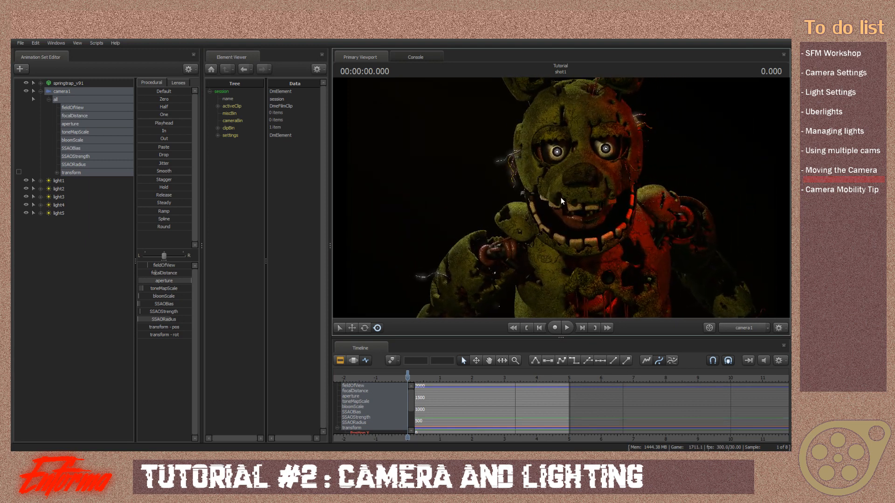